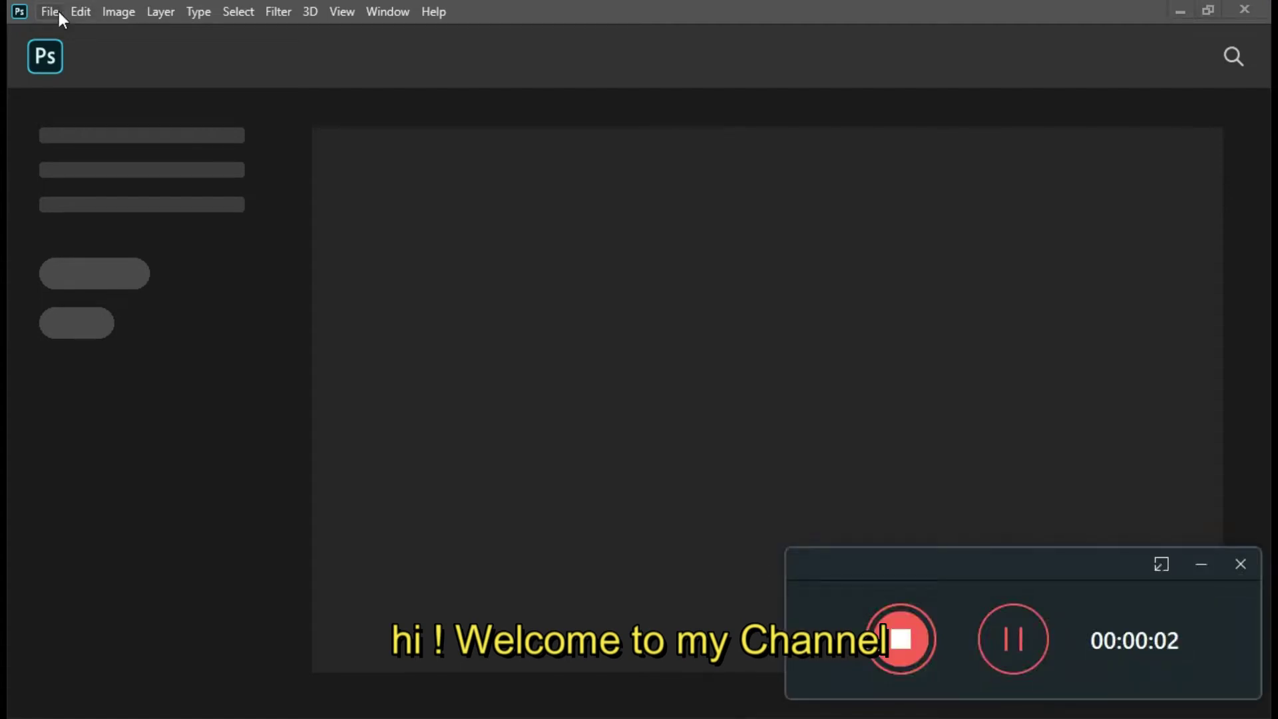
# Step: Open the cut-out model image 898.png from the Pictures folder
pyautogui.click(1199, 563)
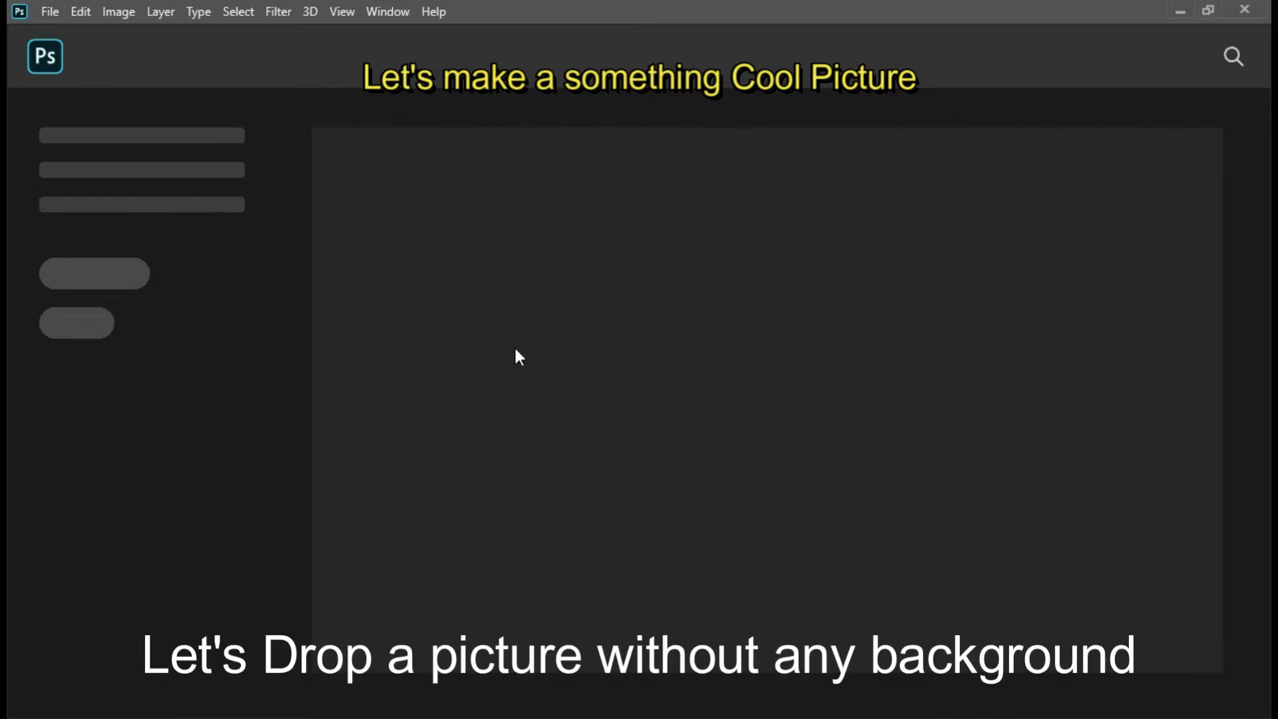
pyautogui.click(50, 12)
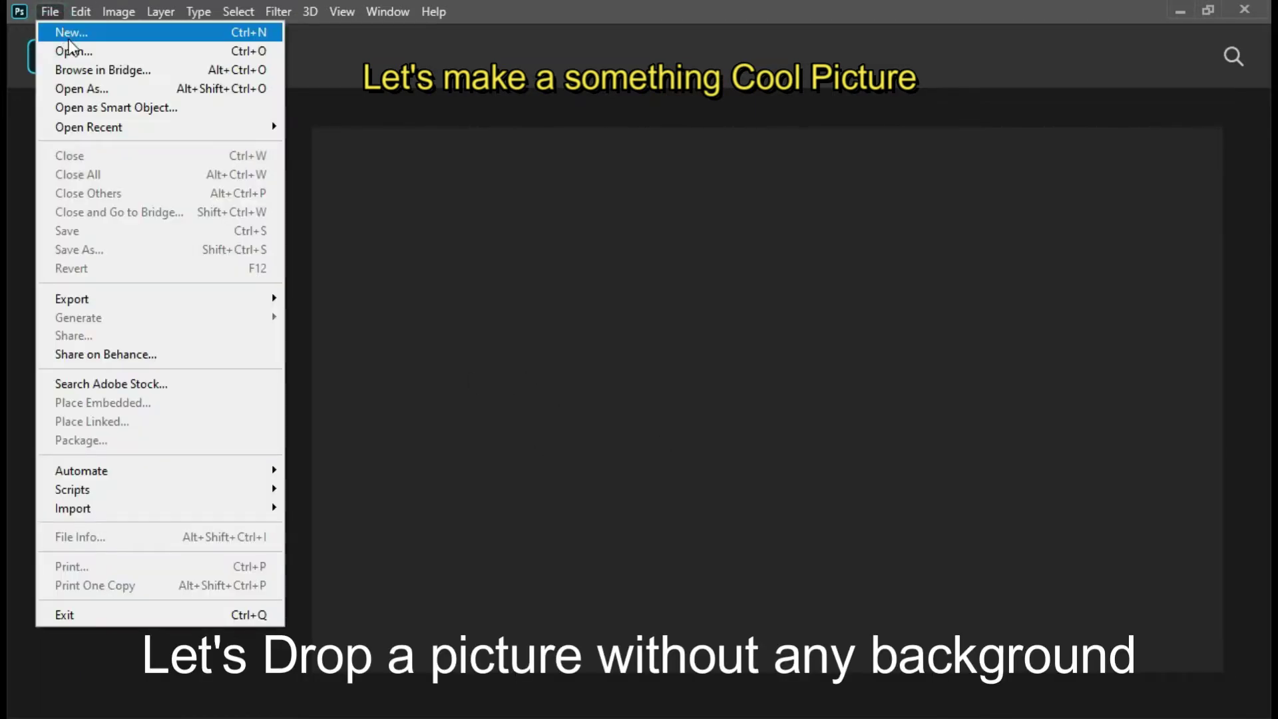
pyautogui.click(73, 49)
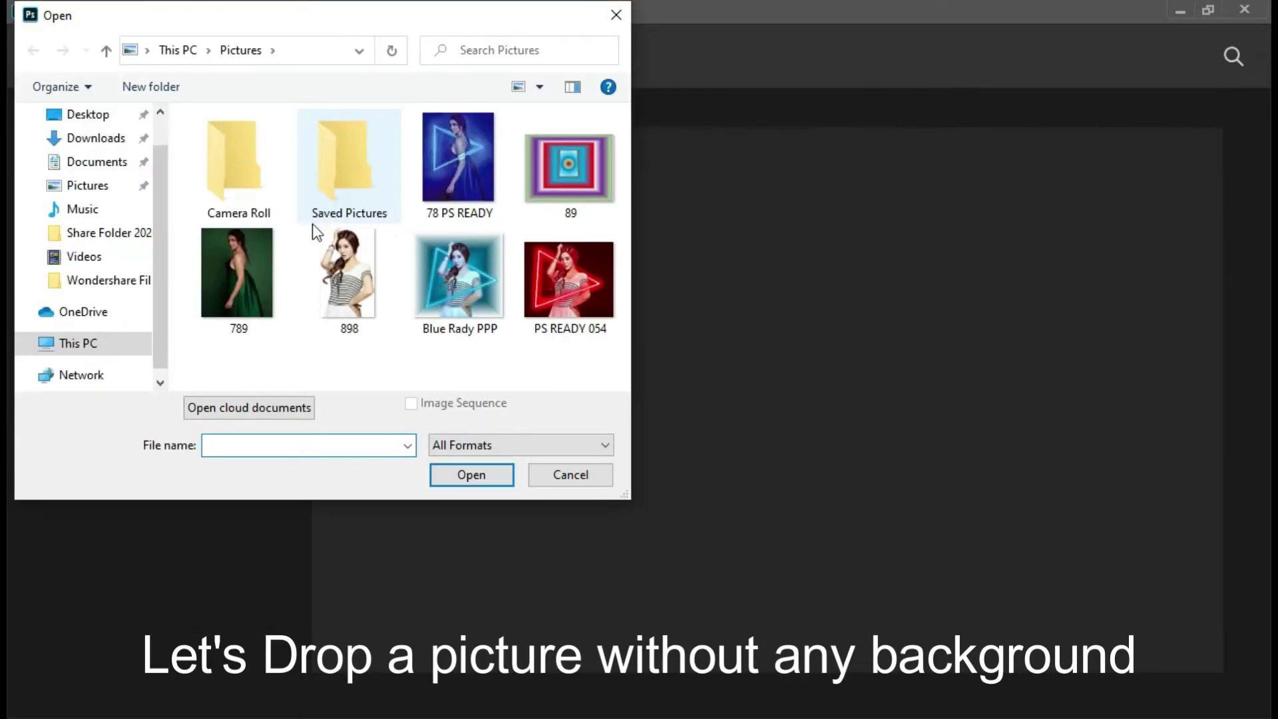
pyautogui.click(342, 254)
pyautogui.doubleClick(347, 261)
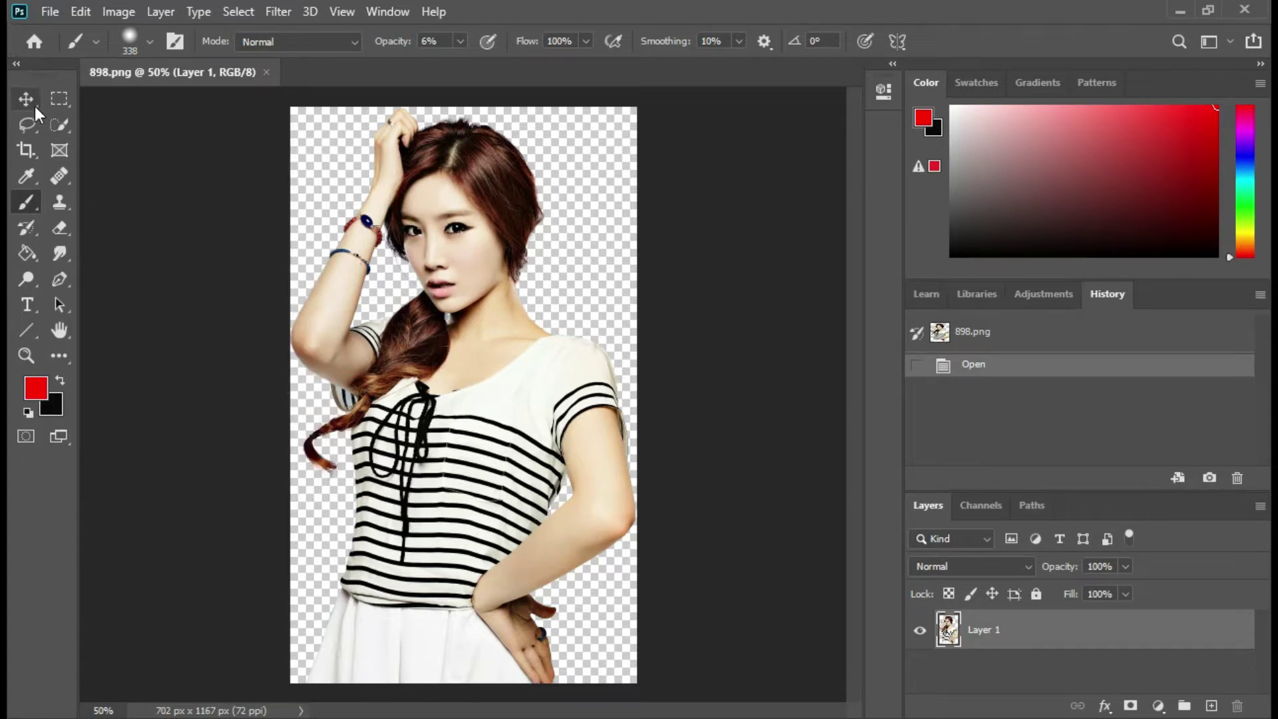
# Step: Create a 1920×1620 px document at 900 ppi with black background contents
pyautogui.click(50, 12)
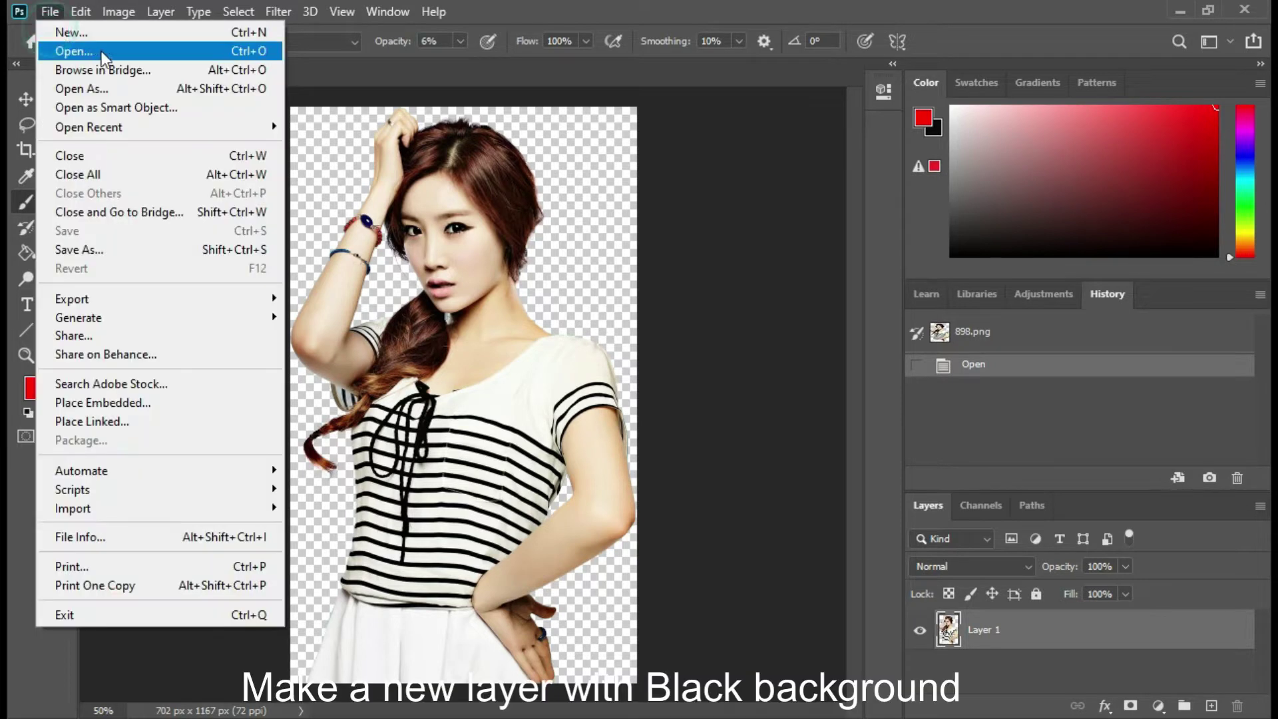
pyautogui.click(71, 32)
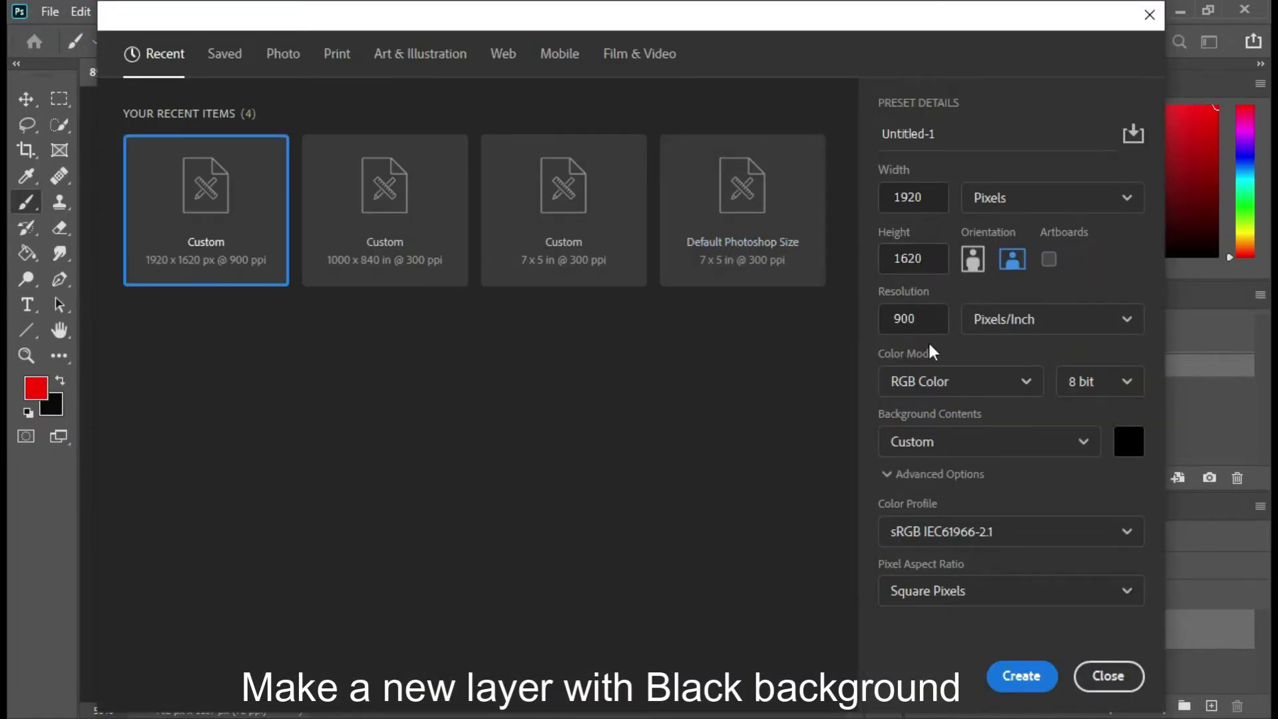
pyautogui.doubleClick(919, 320)
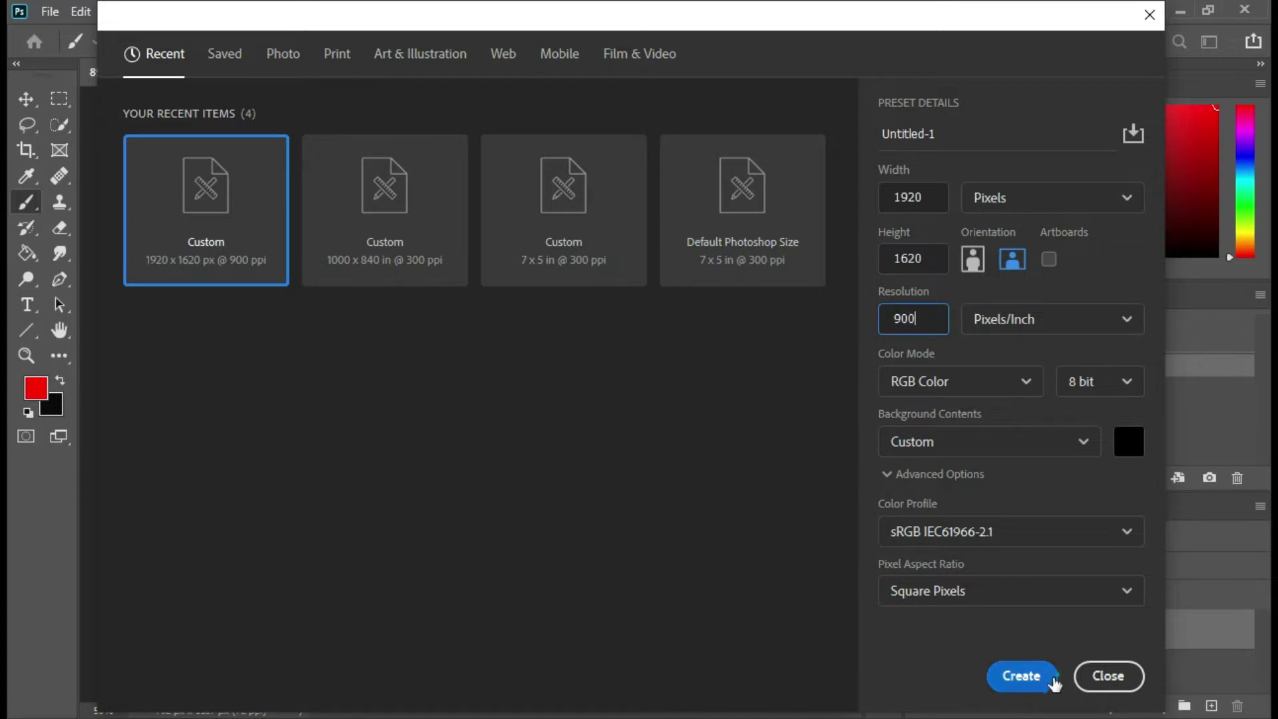
pyautogui.click(1041, 678)
pyautogui.click(26, 98)
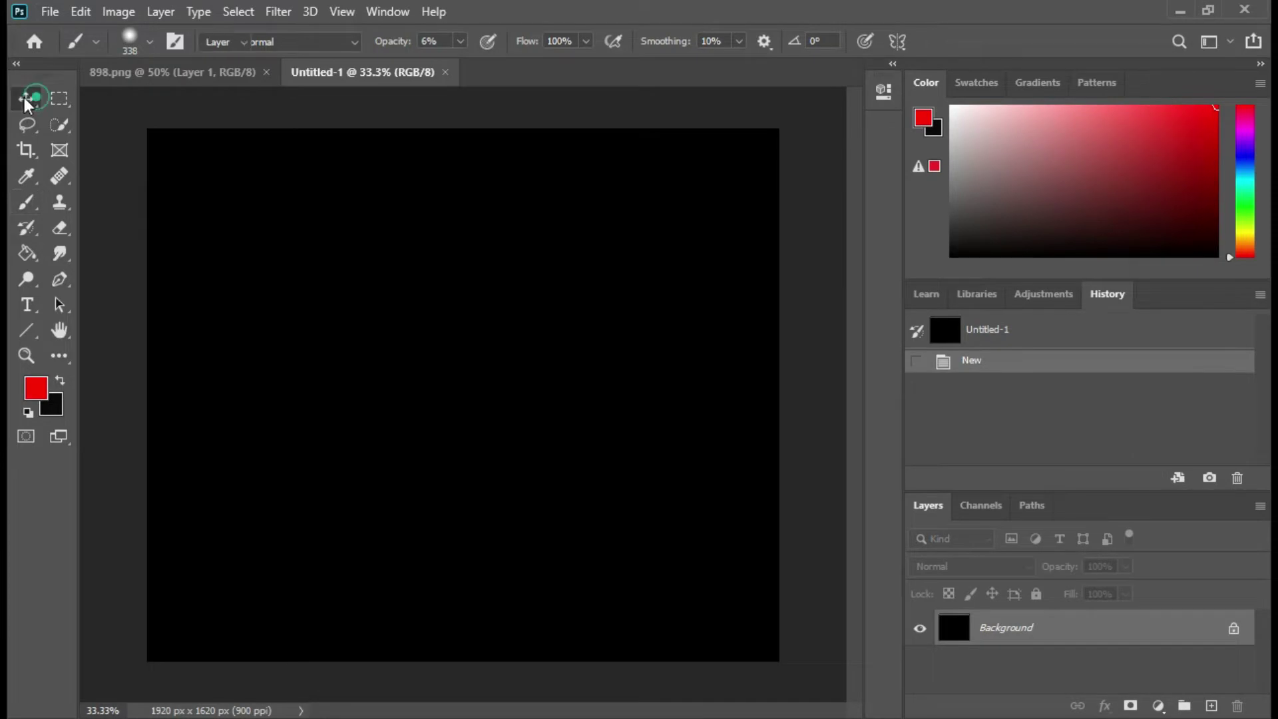
# Step: Drag the 898 model into the black document and scale her up to about 136%
pyautogui.click(166, 72)
pyautogui.moveTo(376, 344)
pyautogui.mouseDown()
pyautogui.moveTo(377, 134)
pyautogui.moveTo(387, 383)
pyautogui.moveTo(474, 456)
pyautogui.mouseUp()
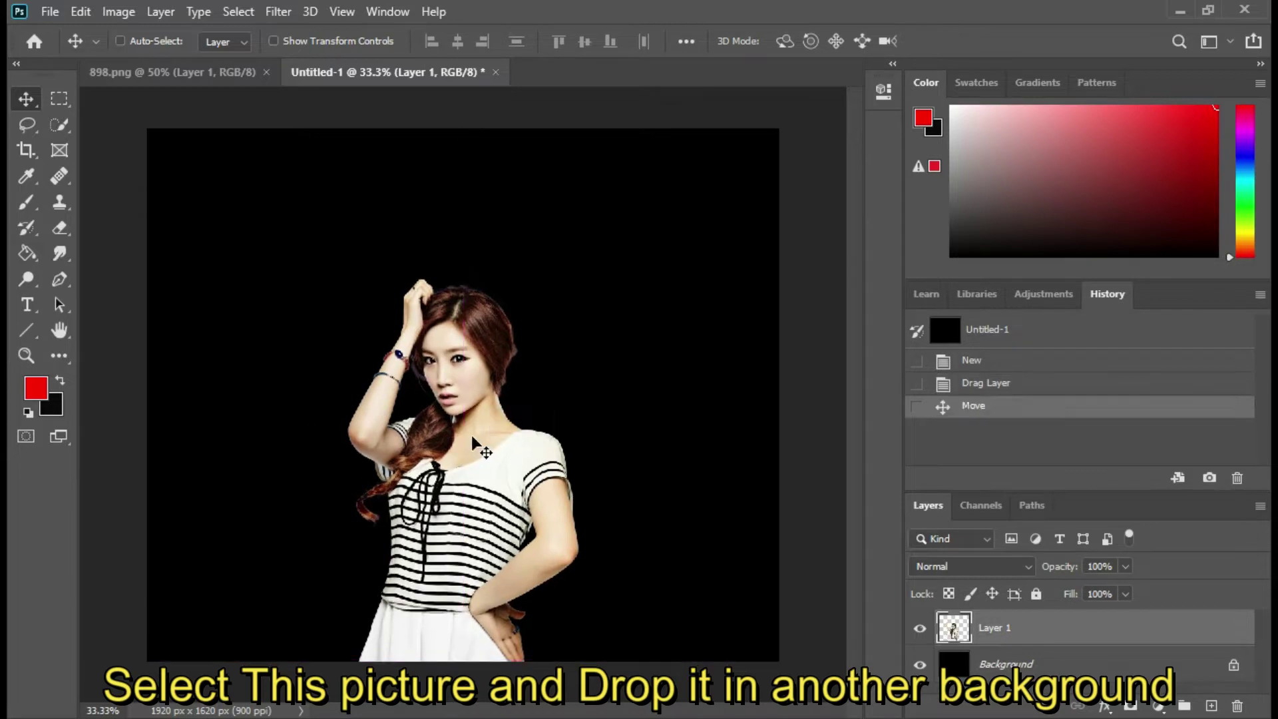
pyautogui.hotkey('ctrl', 't')
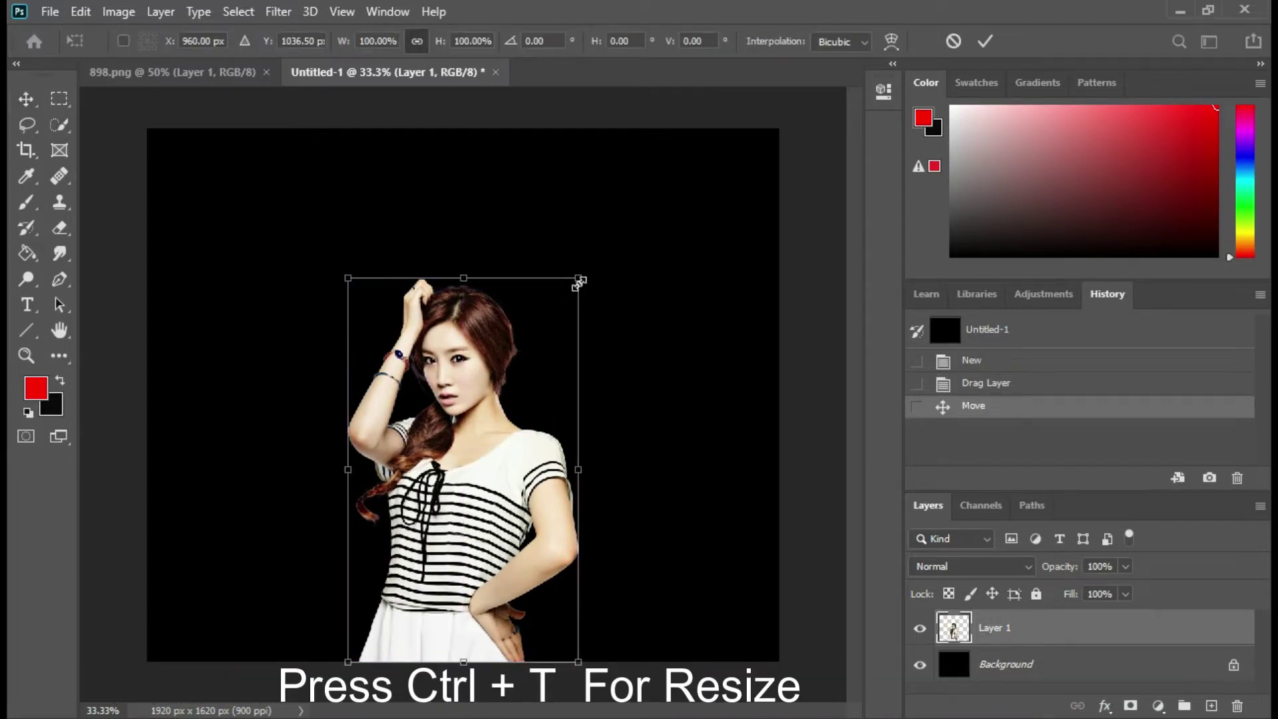
pyautogui.moveTo(579, 282); pyautogui.dragTo(695, 166)
pyautogui.moveTo(547, 326); pyautogui.dragTo(513, 336)
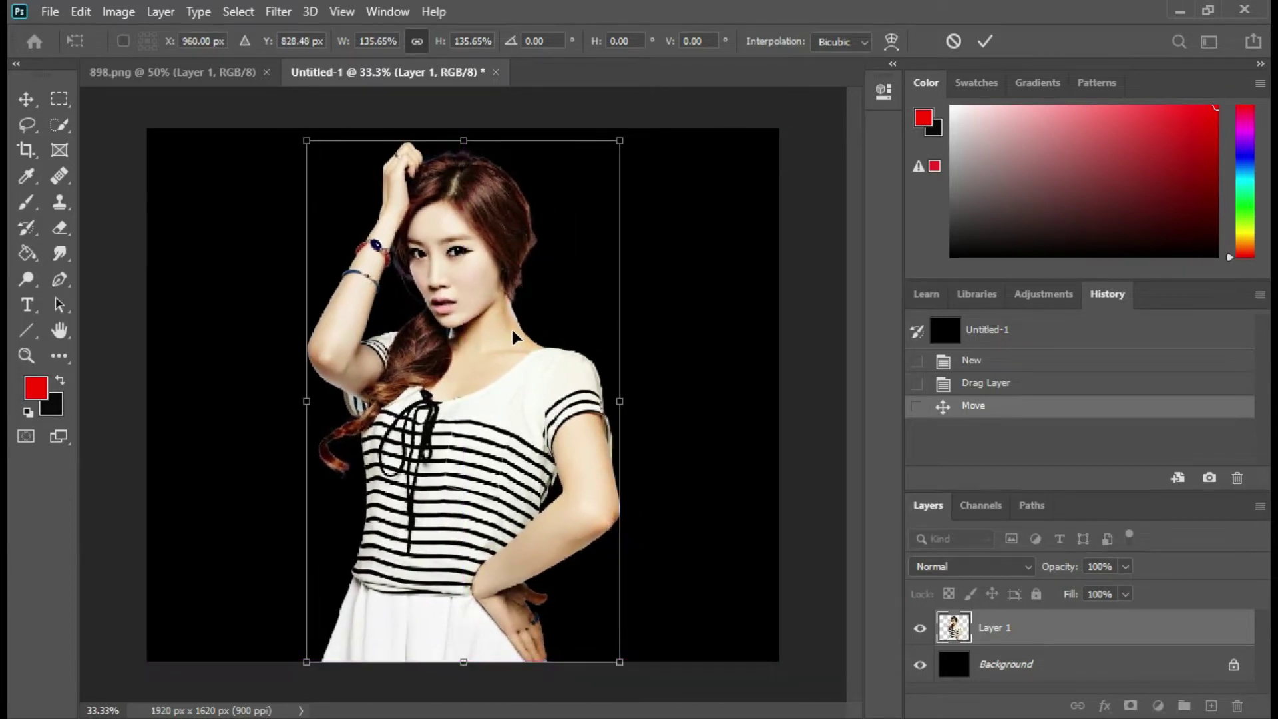
pyautogui.press('Return')
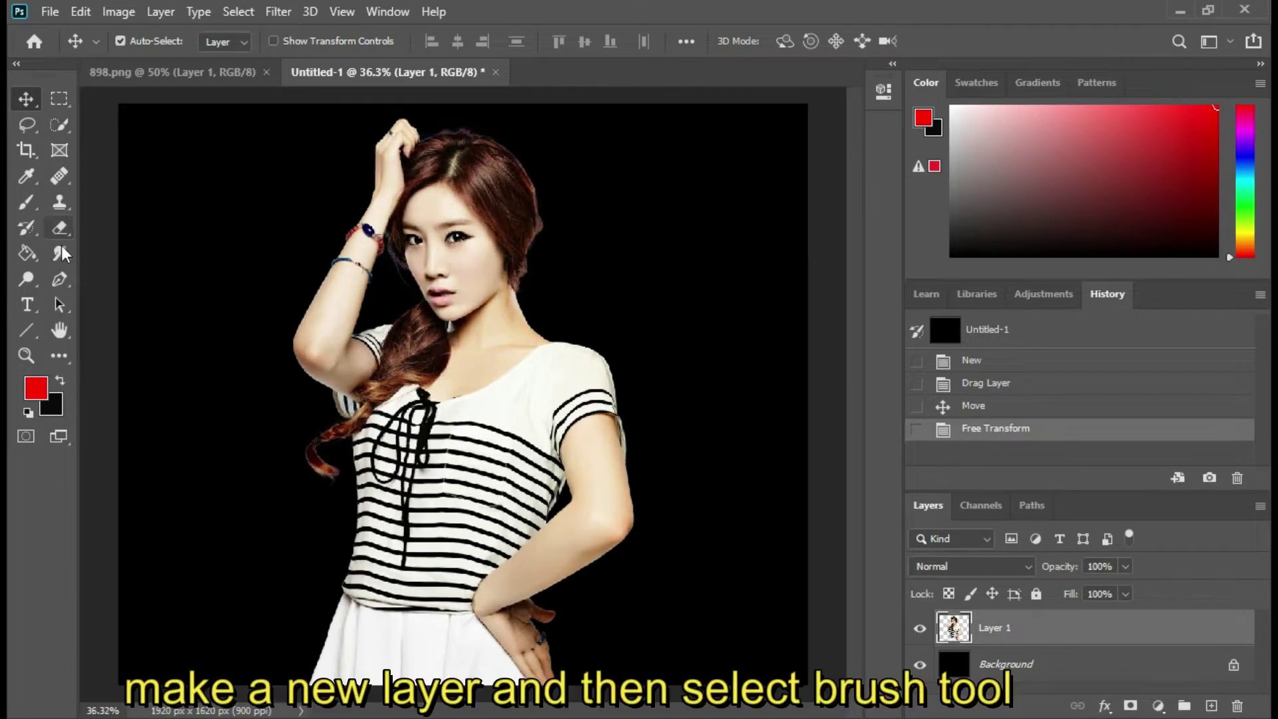
pyautogui.scroll(1, 506, 343)
# Step: Add a new empty layer and set the brush to about 21 px, 43% hardness
pyautogui.click(27, 203)
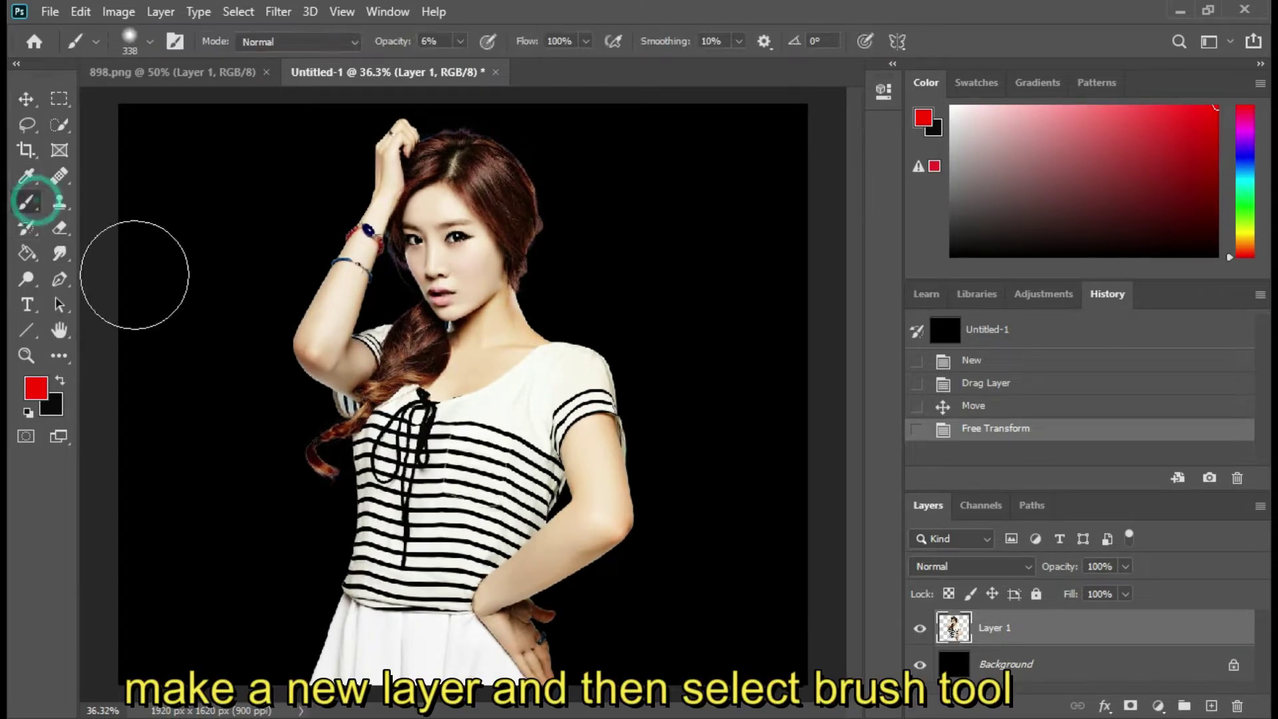
pyautogui.click(1210, 706)
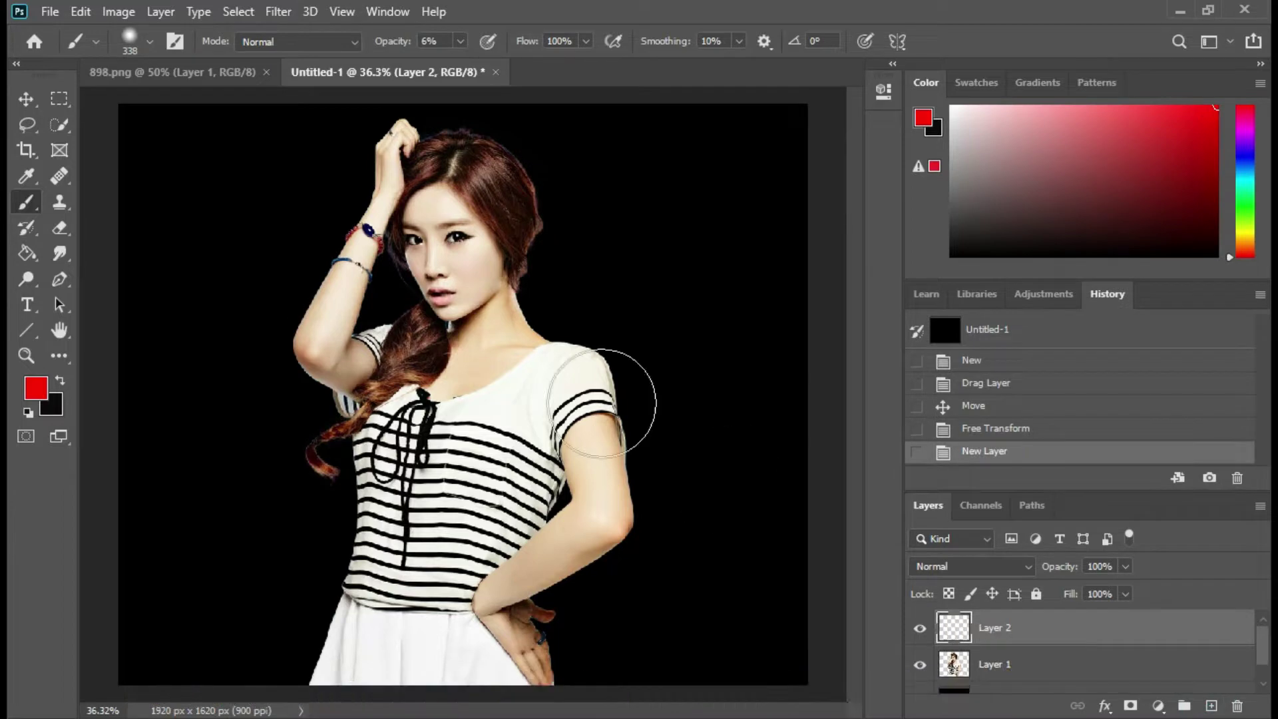
pyautogui.rightClick(363, 339)
pyautogui.click(431, 354)
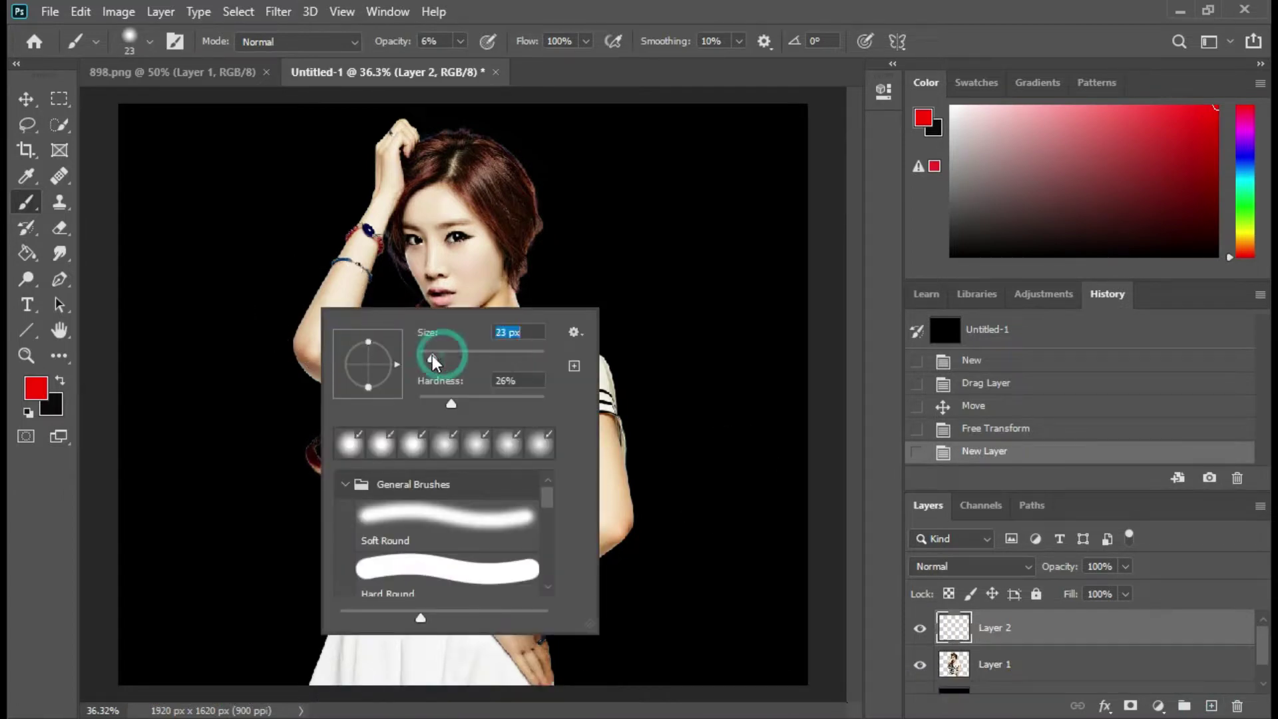
pyautogui.click(474, 400)
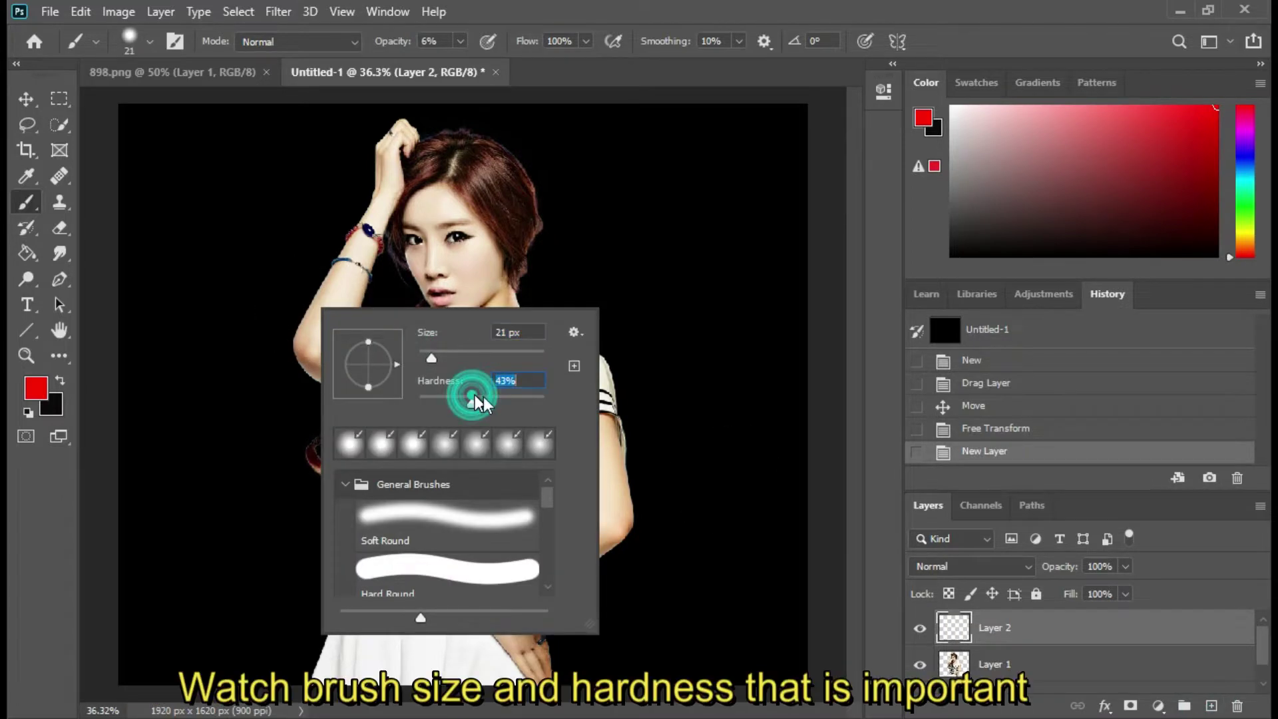
pyautogui.click(231, 239)
pyautogui.click(231, 235)
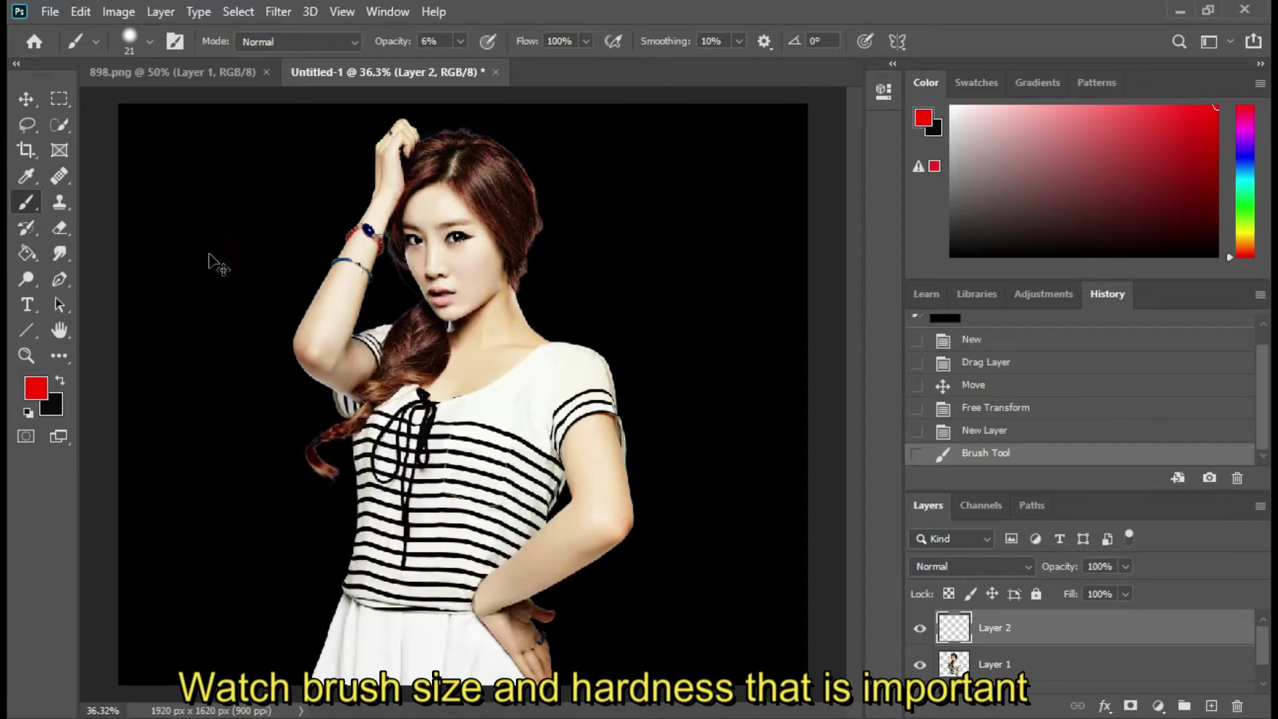
pyautogui.hotkey('ctrl', 'z')
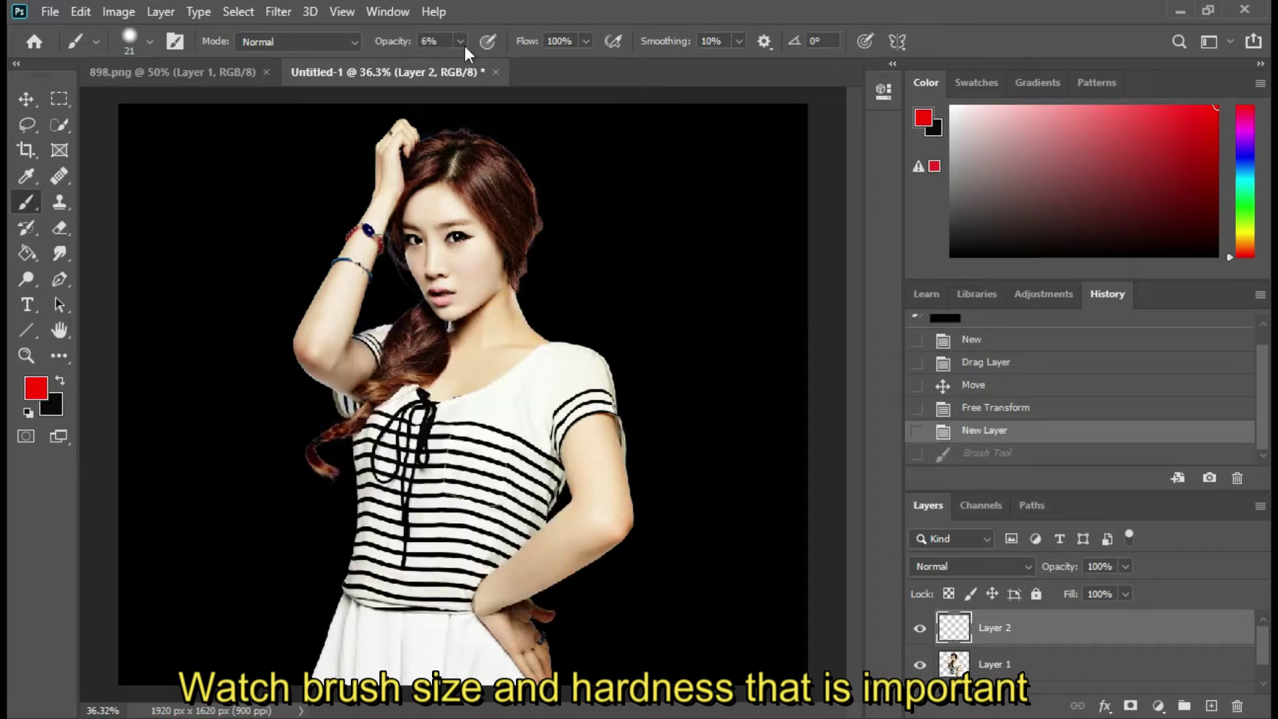
# Step: Raise brush opacity to 100% and undo the red test strokes
pyautogui.moveTo(460, 41); pyautogui.dragTo(506, 59)
pyautogui.doubleClick(212, 271)
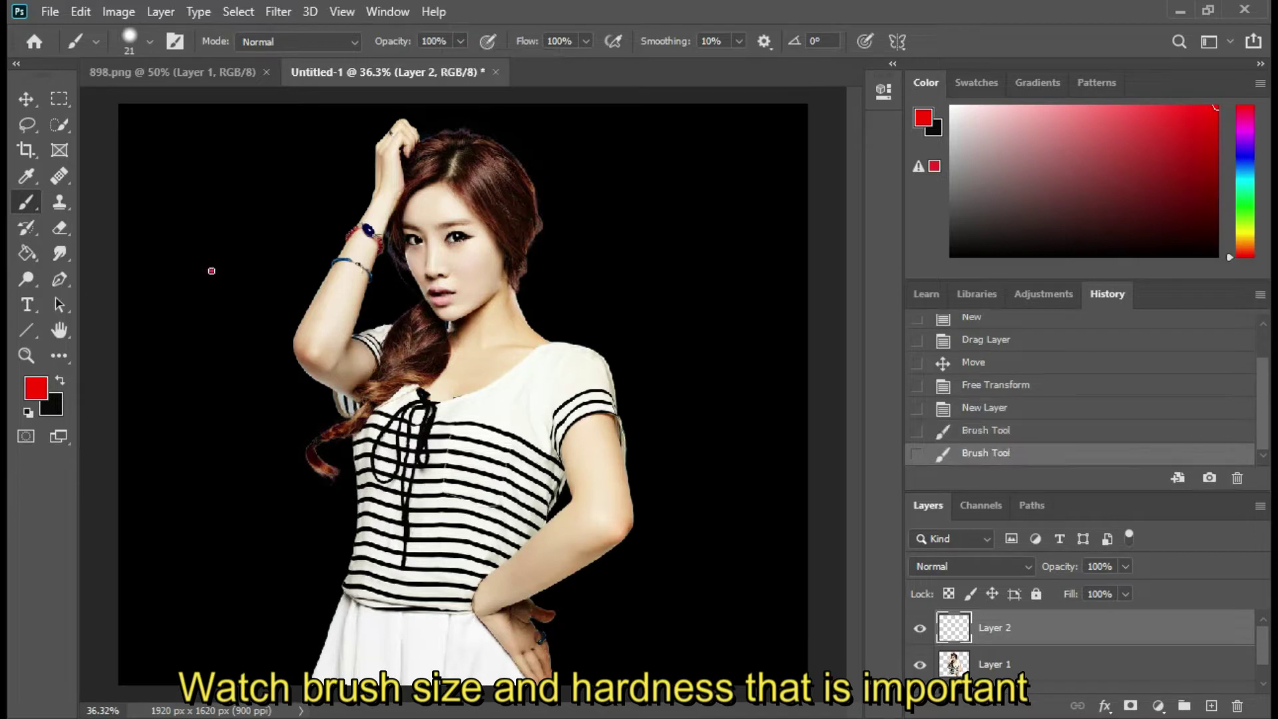
pyautogui.click(212, 271)
pyautogui.moveTo(212, 271); pyautogui.dragTo(217, 293)
pyautogui.hotkey('ctrl', 'z')
pyautogui.hotkey('ctrl', 'z')
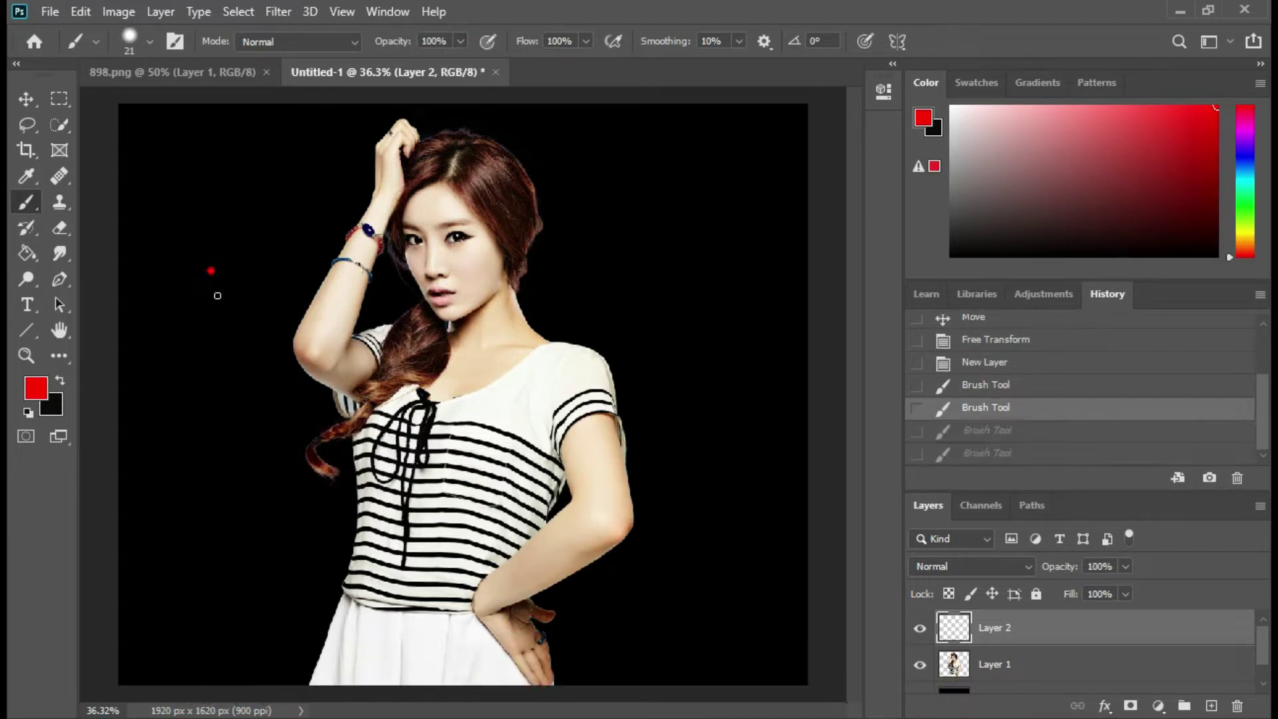
pyautogui.hotkey('ctrl', 'z')
pyautogui.hotkey('ctrl', 'z')
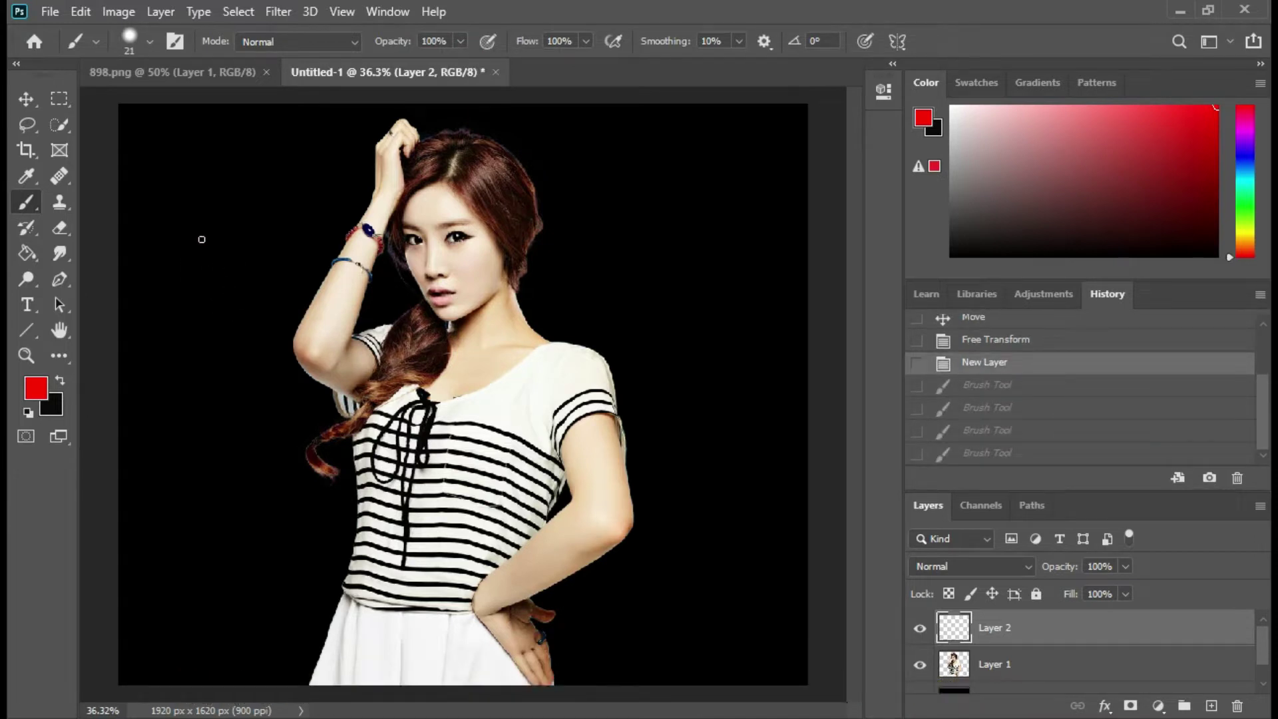
pyautogui.moveTo(205, 237); pyautogui.dragTo(221, 326)
pyautogui.hotkey('ctrl', 'z')
# Step: Enlarge the brush to 37 px and undo the thicker test stroke
pyautogui.rightClick(208, 278)
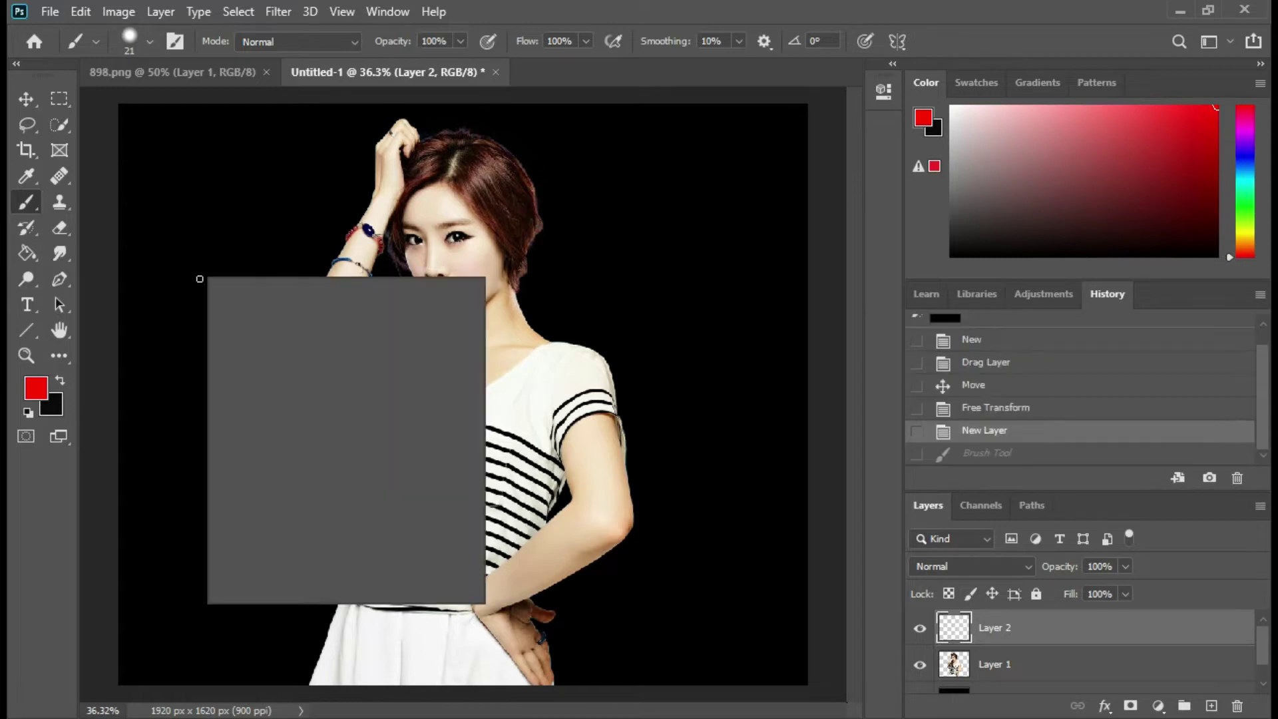
pyautogui.moveTo(323, 318); pyautogui.dragTo(329, 321)
pyautogui.click(205, 273)
pyautogui.moveTo(199, 224); pyautogui.dragTo(210, 286)
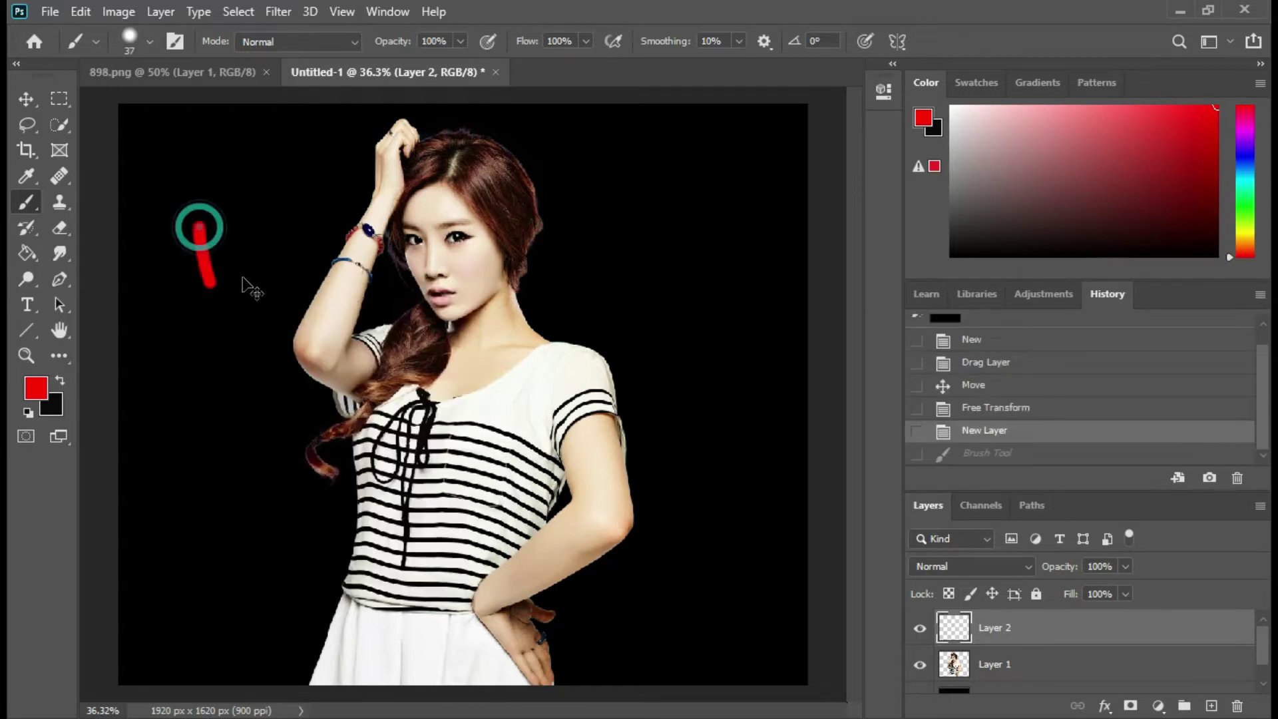
pyautogui.hotkey('ctrl', 'z')
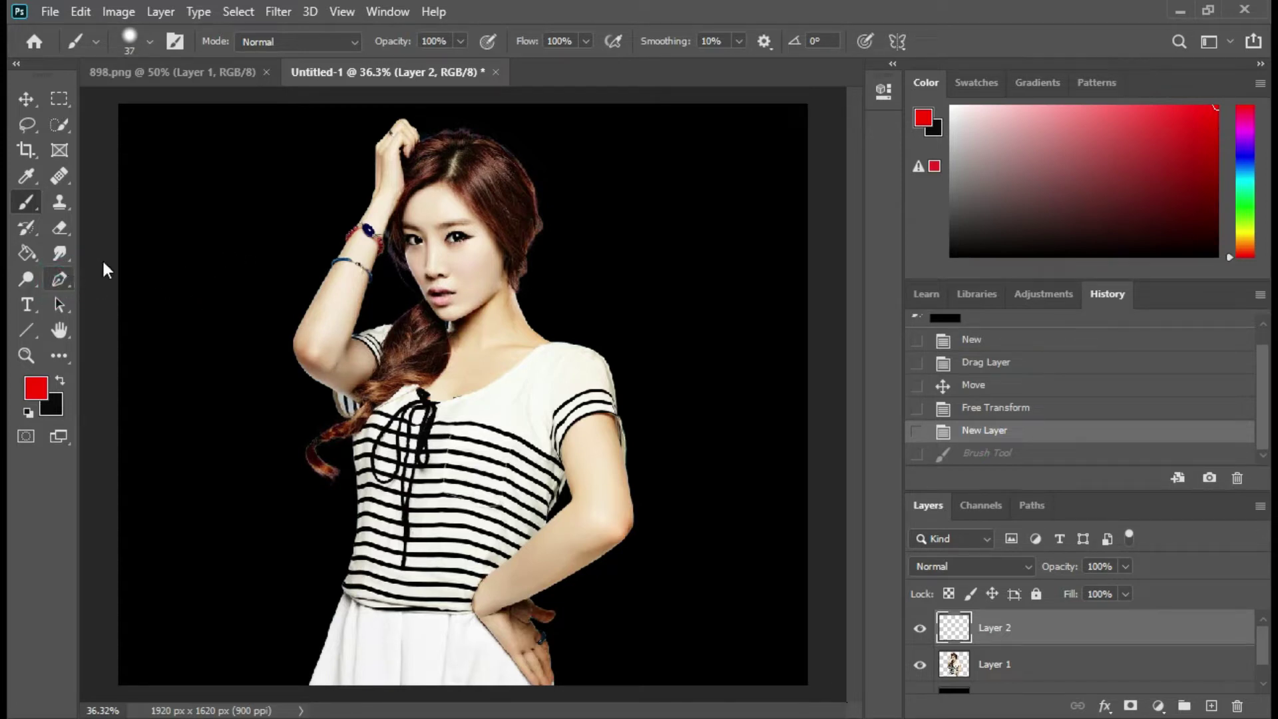
# Step: Draw a closed three-corner Pen path: upper left, right of the model, lower left
pyautogui.click(234, 241)
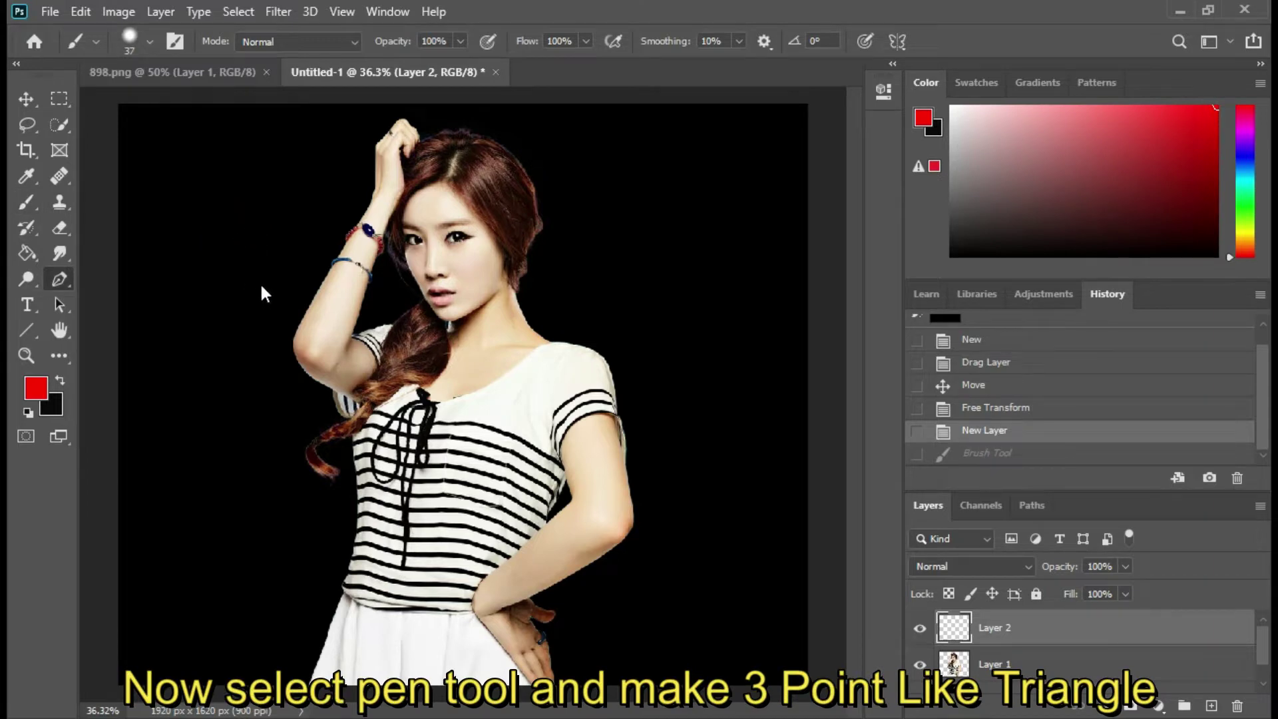
pyautogui.click(234, 239)
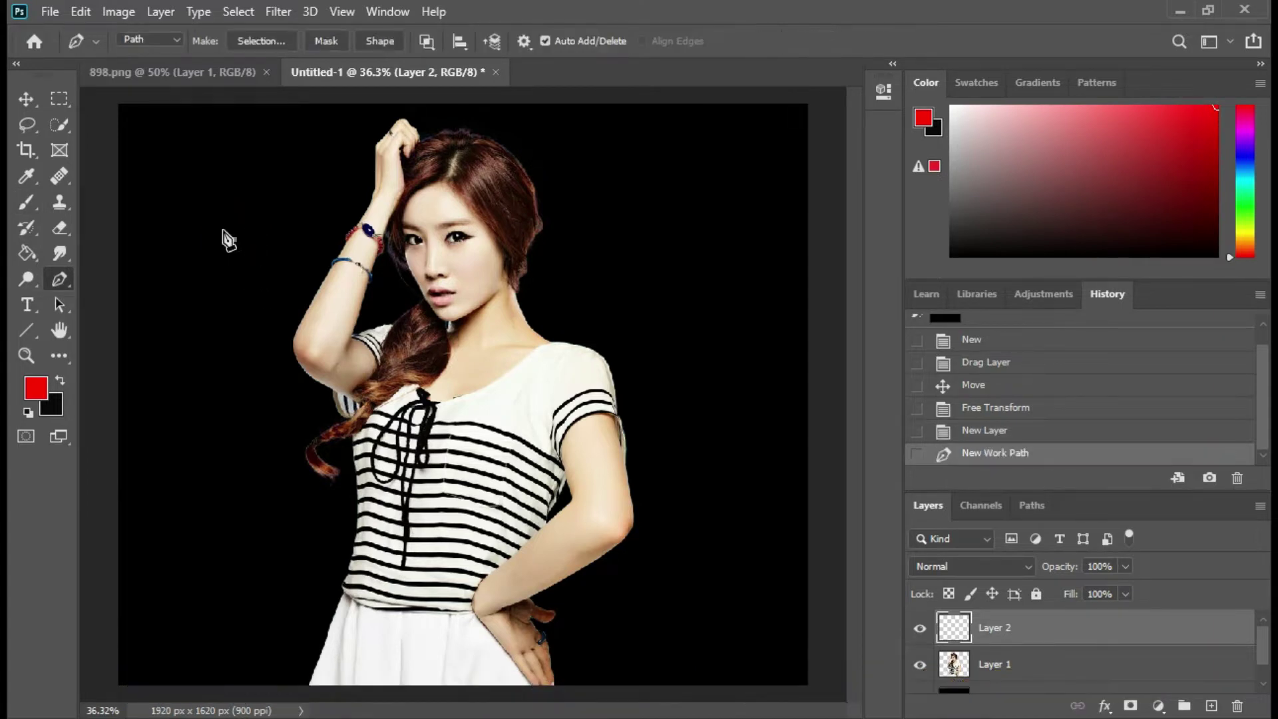
pyautogui.click(683, 383)
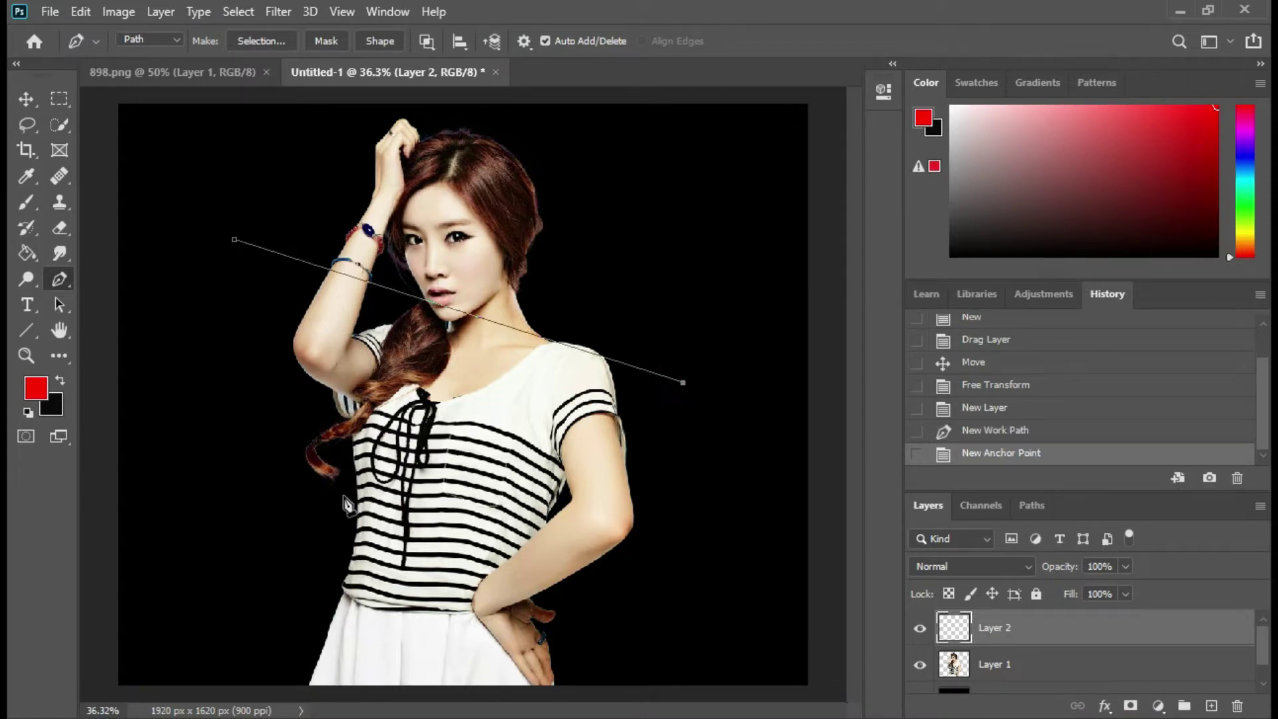
pyautogui.click(227, 549)
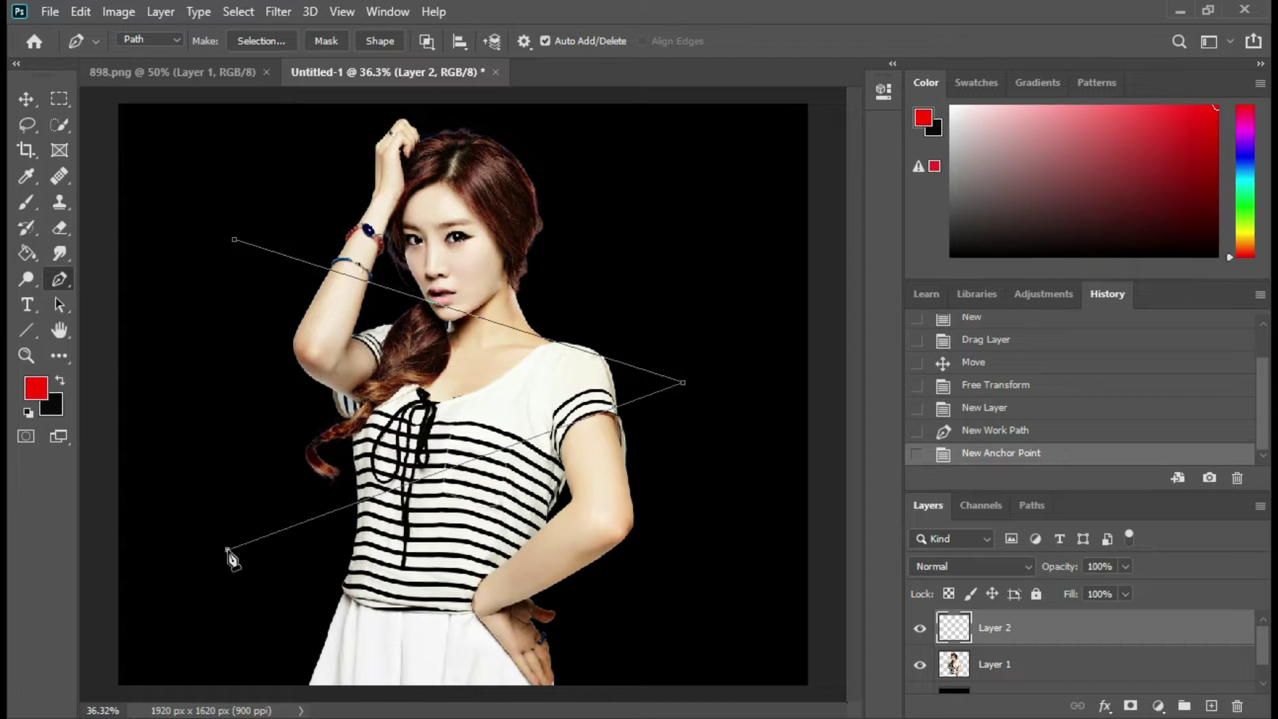
pyautogui.click(235, 240)
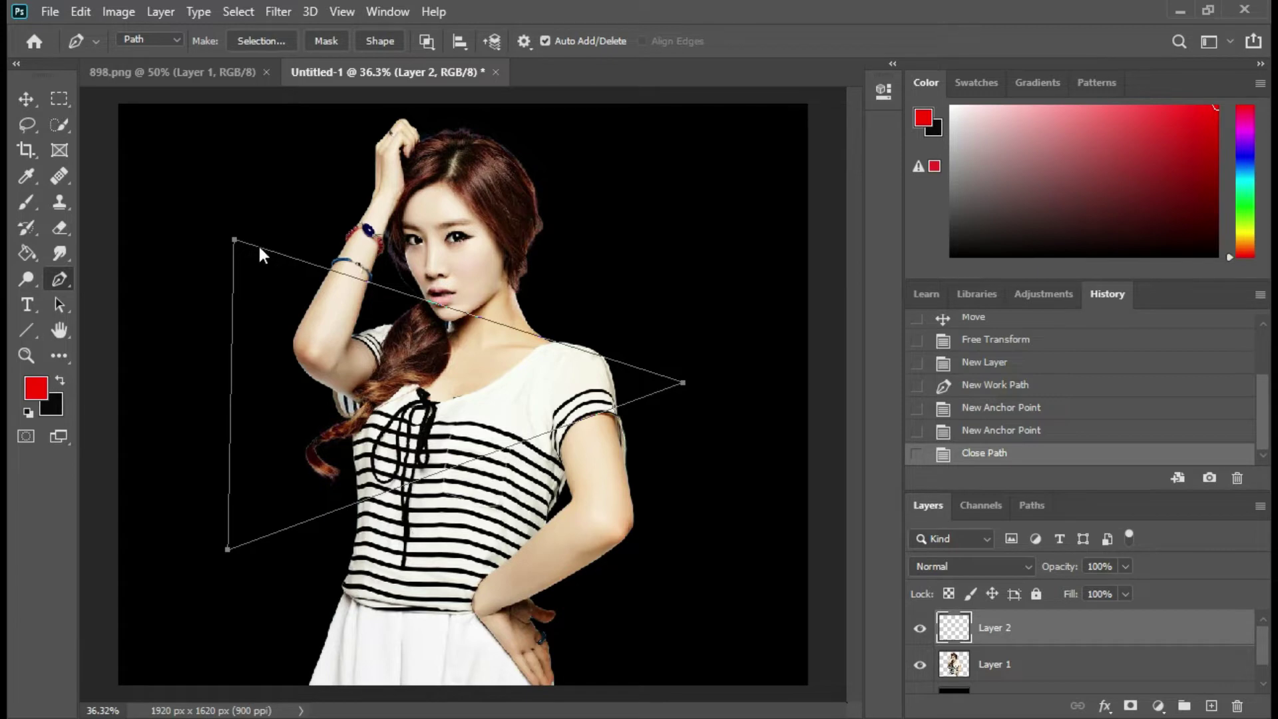
pyautogui.rightClick(259, 246)
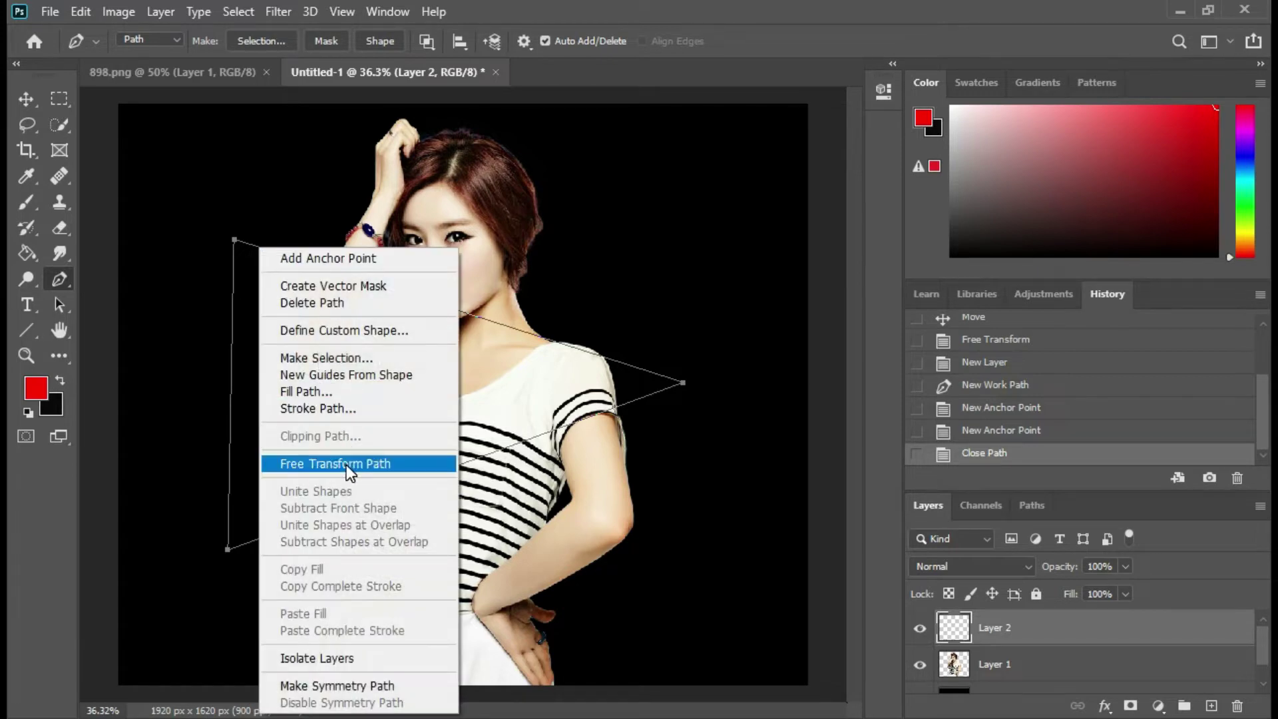
# Step: Stroke the triangle path using the Brush tool in red
pyautogui.click(349, 409)
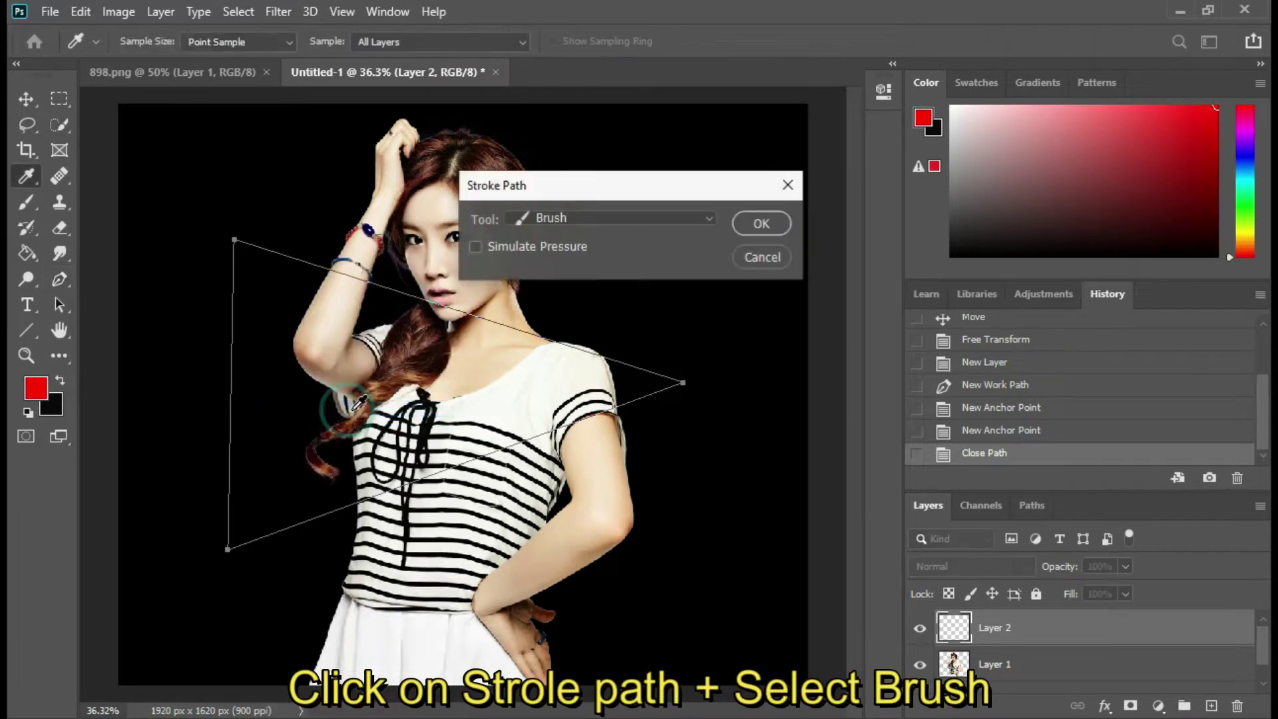
pyautogui.click(750, 224)
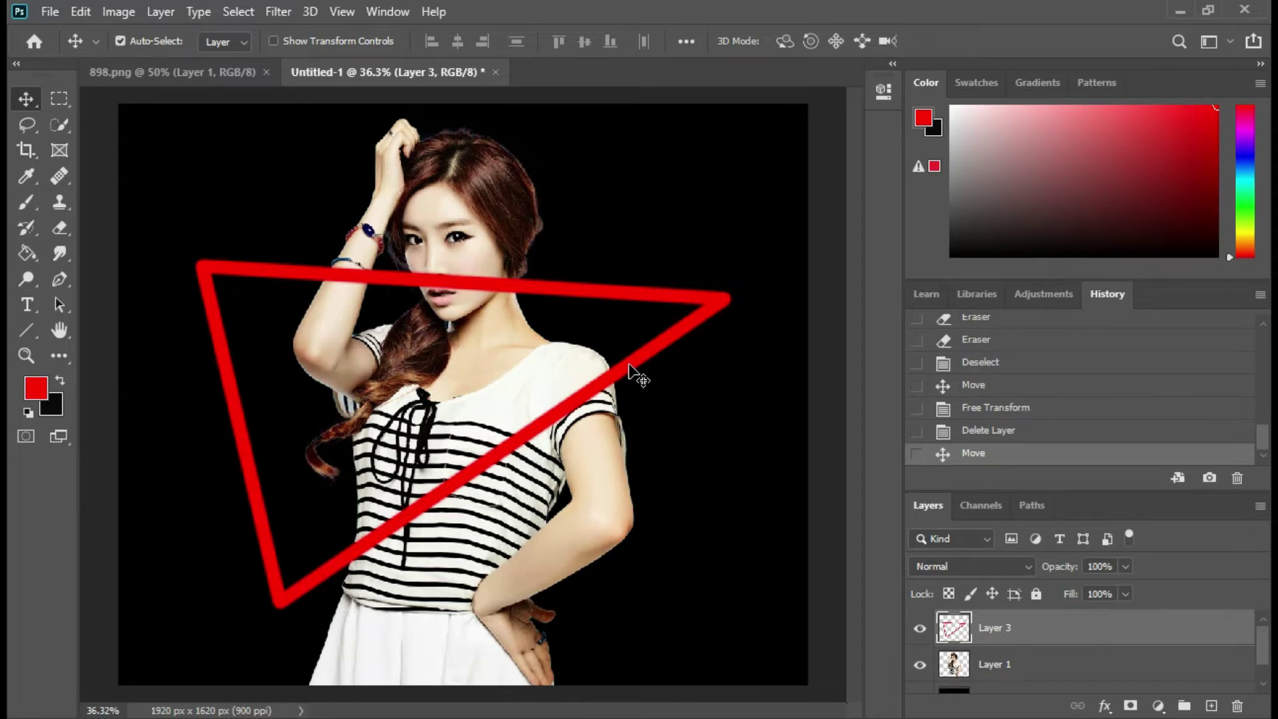
# Step: Free-transform the red triangle: rotate it slightly and centre it horizontally
pyautogui.hotkey('ctrl', 't')
pyautogui.moveTo(759, 211)
pyautogui.mouseDown()
pyautogui.moveTo(700, 168)
pyautogui.moveTo(715, 193)
pyautogui.mouseUp()
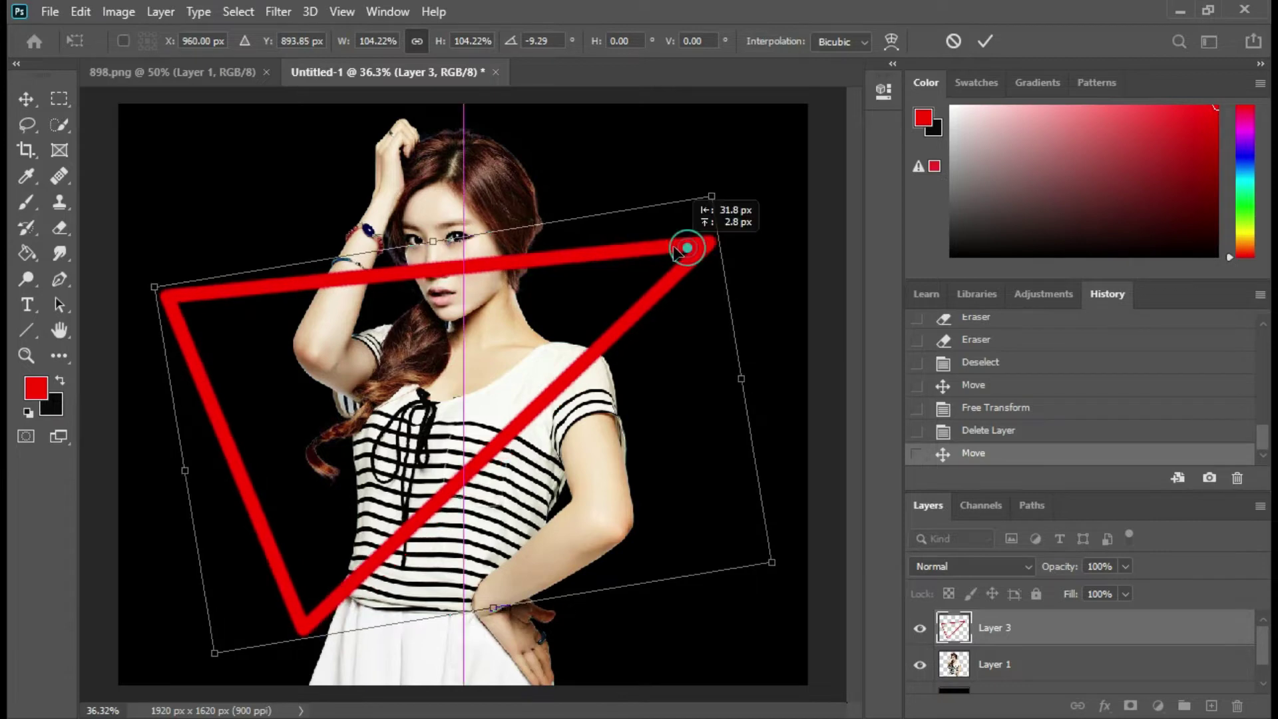
pyautogui.moveTo(685, 251); pyautogui.dragTo(668, 247)
pyautogui.press('Return')
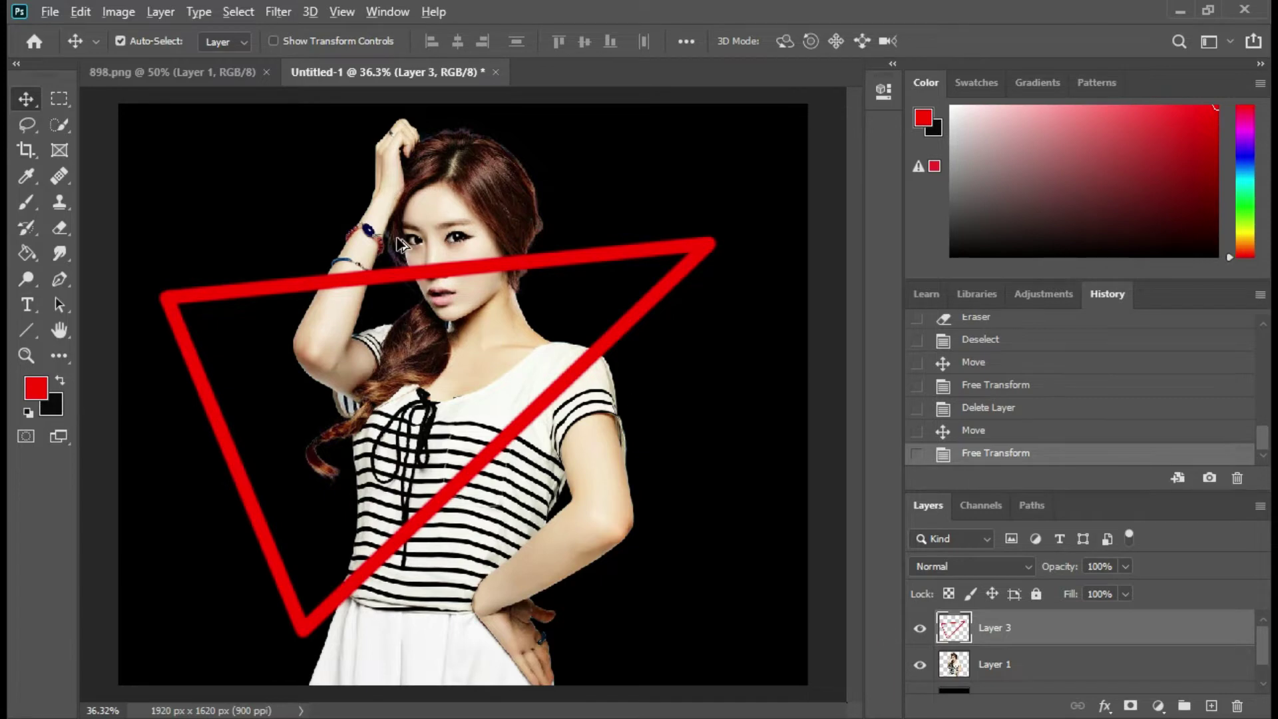
# Step: Lower the triangle layer's opacity to 37%
pyautogui.scroll(3, 402, 256)
pyautogui.scroll(2, 396, 267)
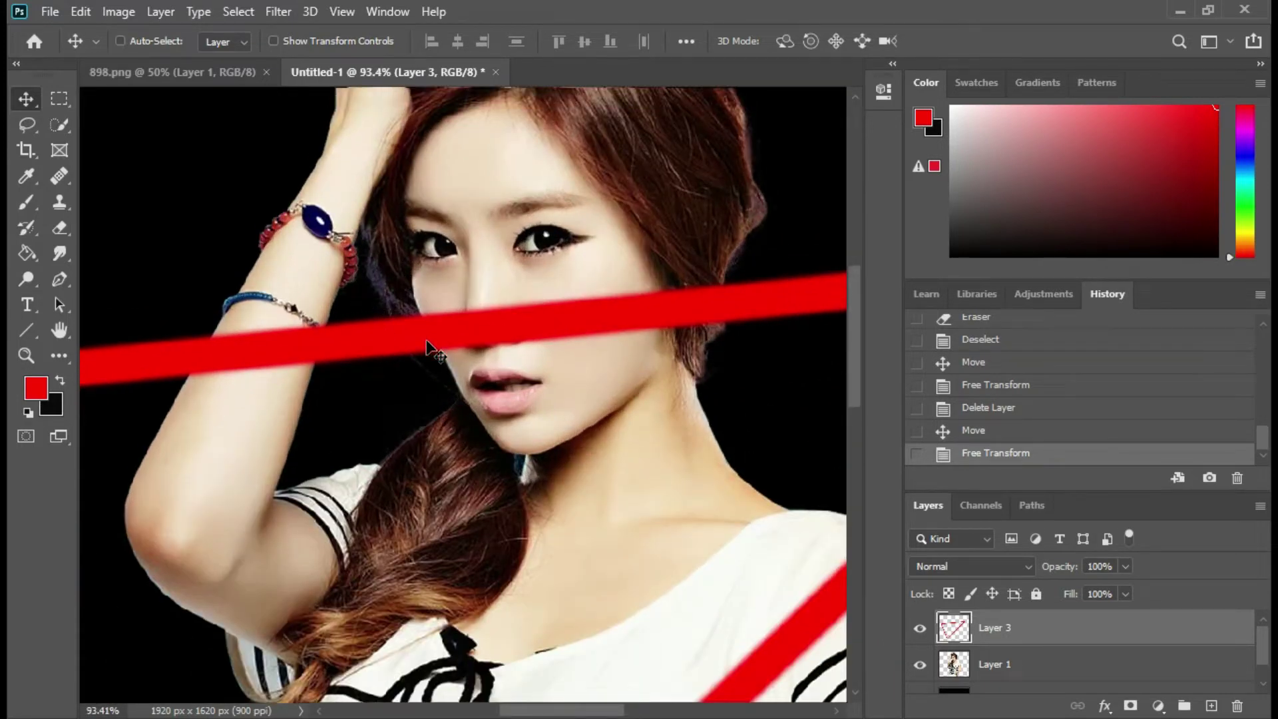
pyautogui.scroll(2, 425, 340)
pyautogui.scroll(2, 365, 322)
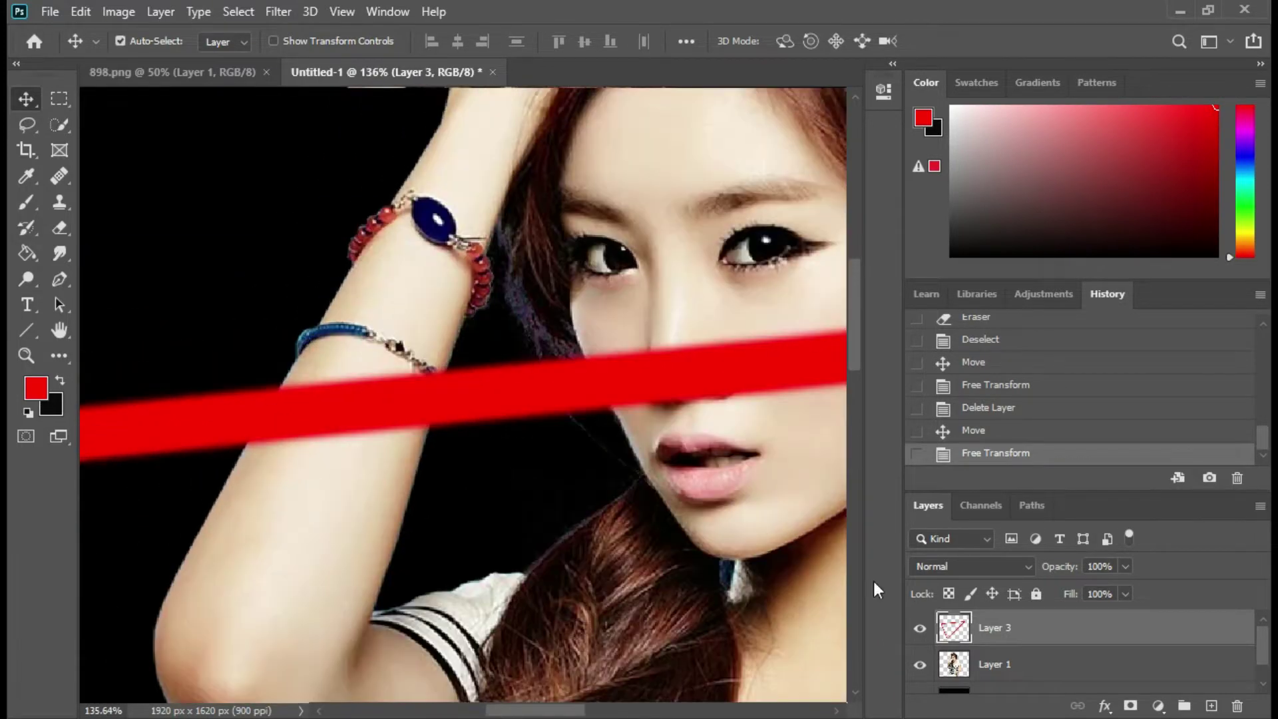
pyautogui.click(1124, 566)
pyautogui.moveTo(1130, 587); pyautogui.dragTo(1067, 590)
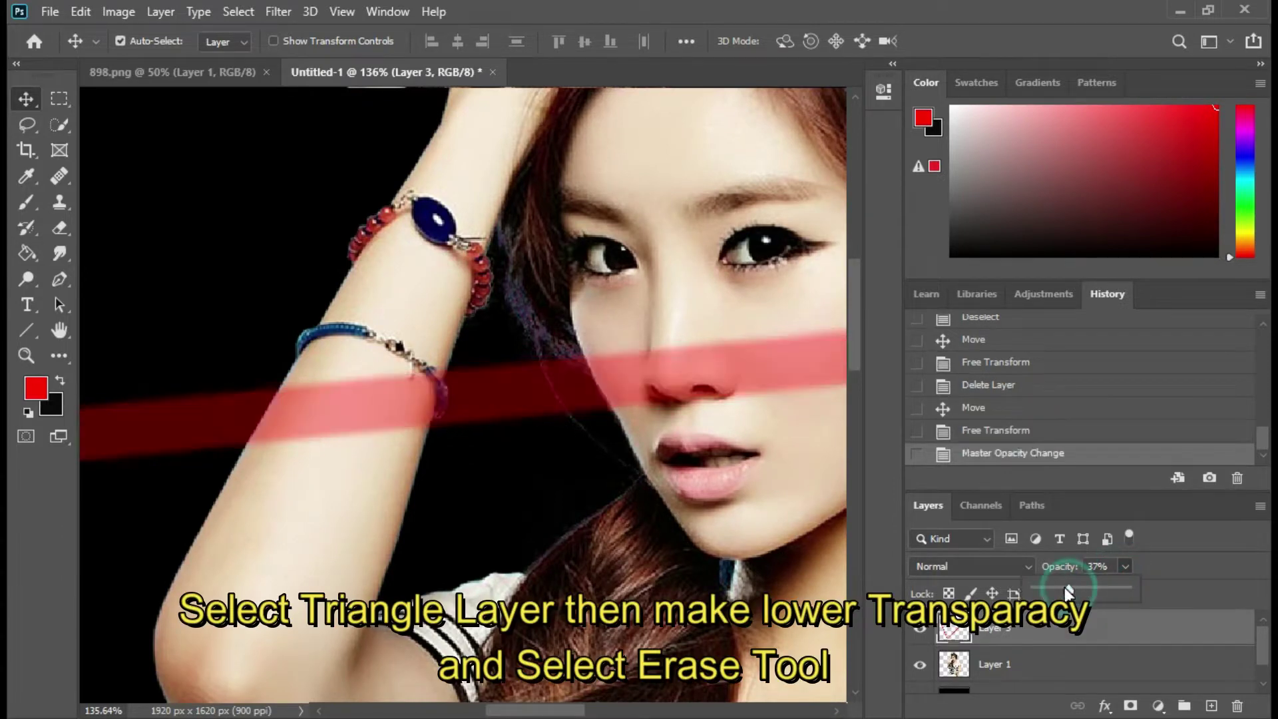
# Step: Erase the red band over the forearm with a 55 px eraser
pyautogui.click(57, 226)
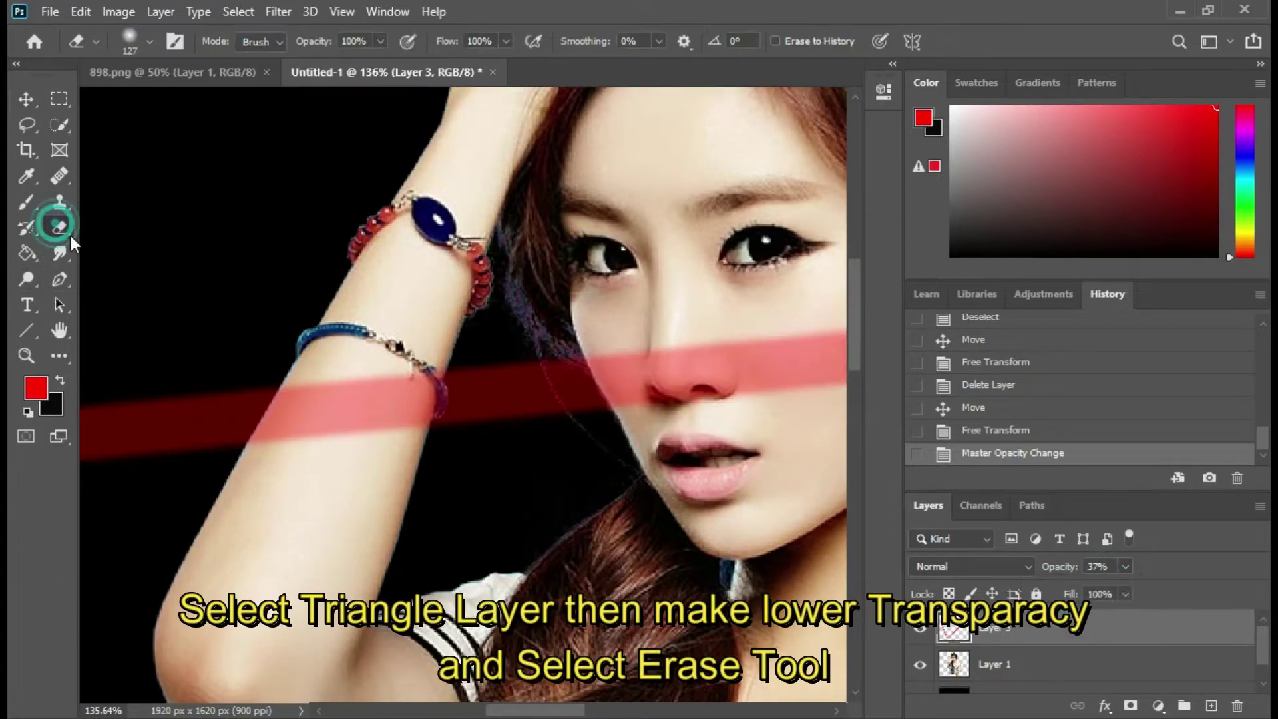
pyautogui.rightClick(331, 386)
pyautogui.click(452, 433)
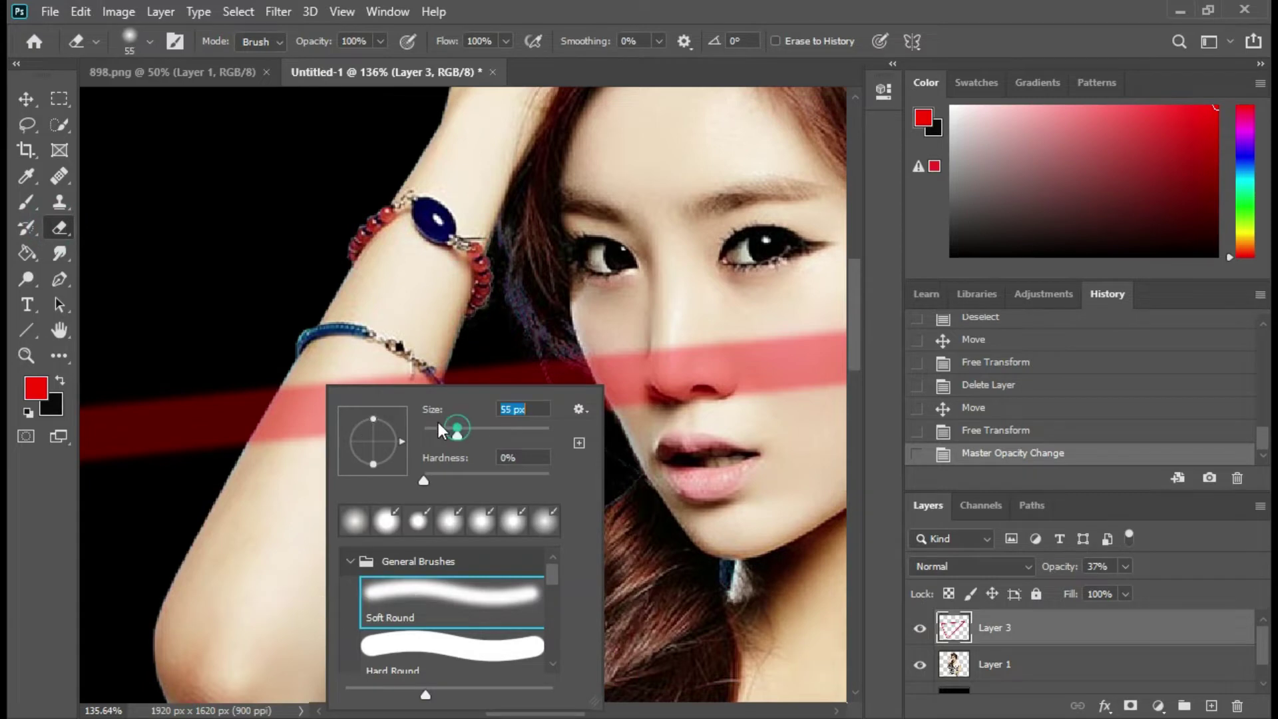
pyautogui.moveTo(314, 369)
pyautogui.mouseDown()
pyautogui.moveTo(313, 426)
pyautogui.moveTo(378, 416)
pyautogui.moveTo(377, 406)
pyautogui.mouseUp()
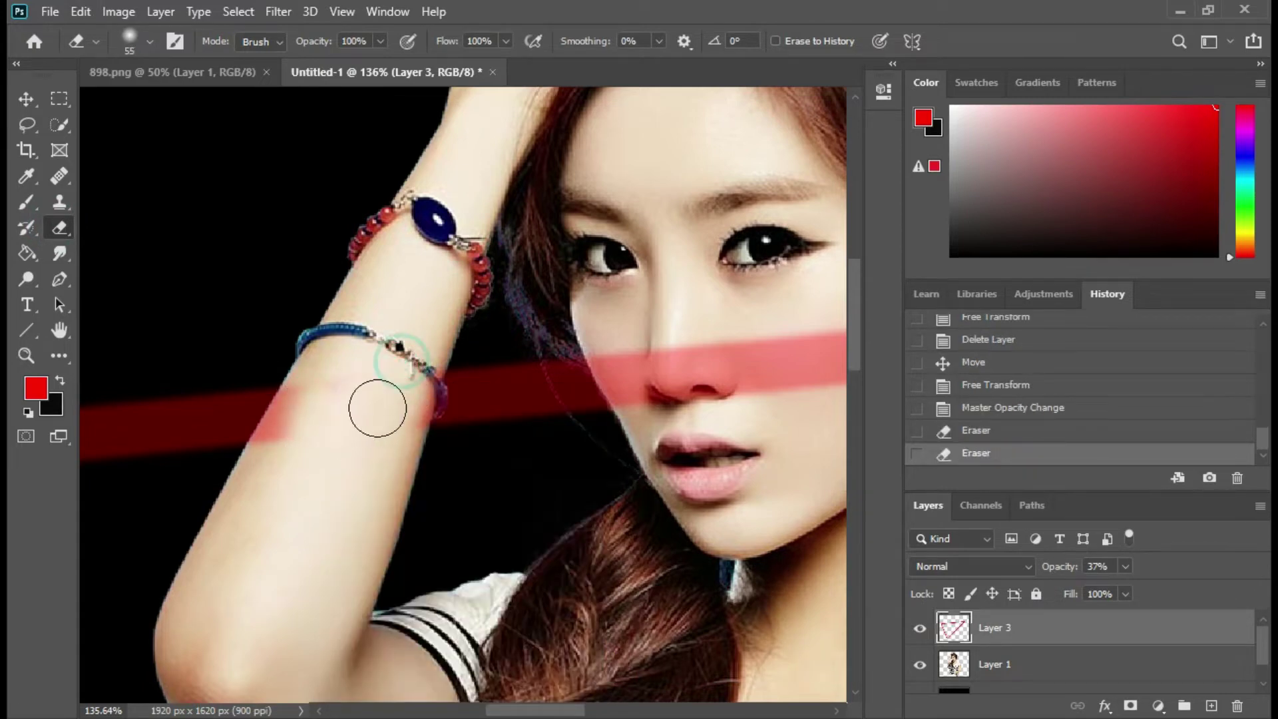
# Step: Clean leftover red along the forearm edges and bracelet with a 21 px eraser
pyautogui.scroll(1, 360, 406)
pyautogui.rightClick(358, 403)
pyautogui.click(457, 437)
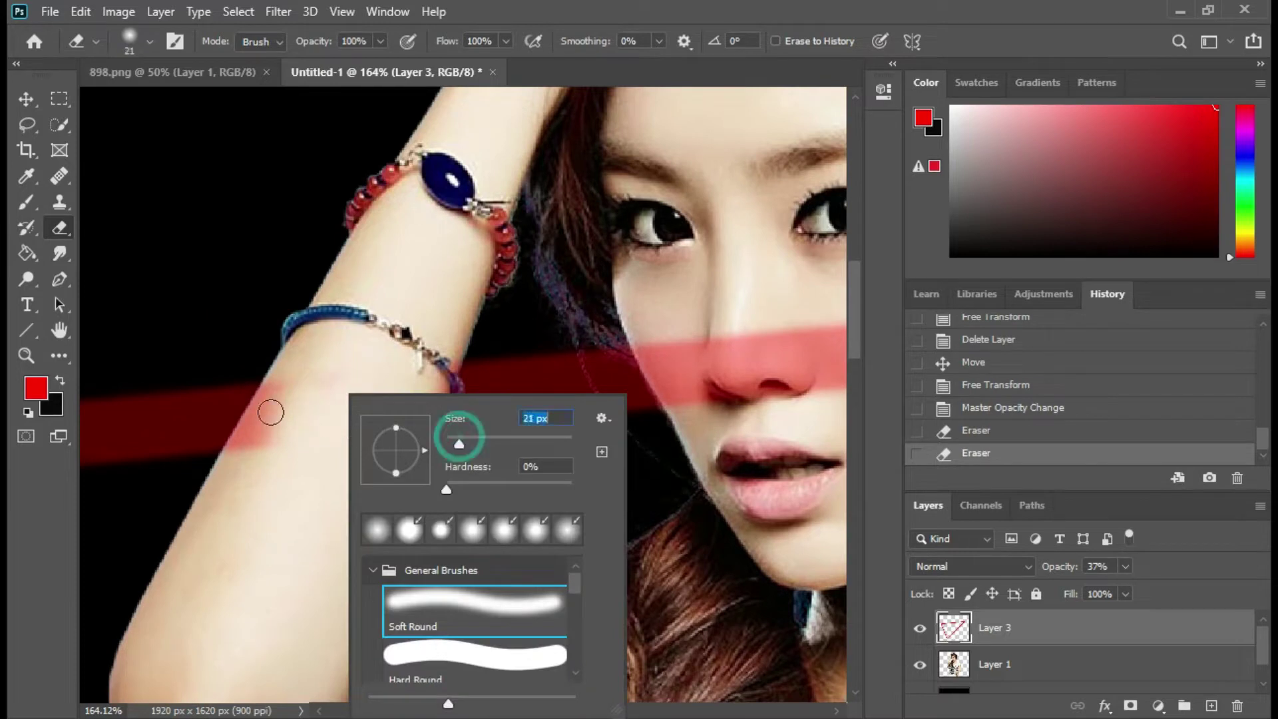
pyautogui.click(266, 426)
pyautogui.moveTo(251, 442)
pyautogui.mouseDown()
pyautogui.moveTo(279, 393)
pyautogui.moveTo(257, 428)
pyautogui.mouseUp()
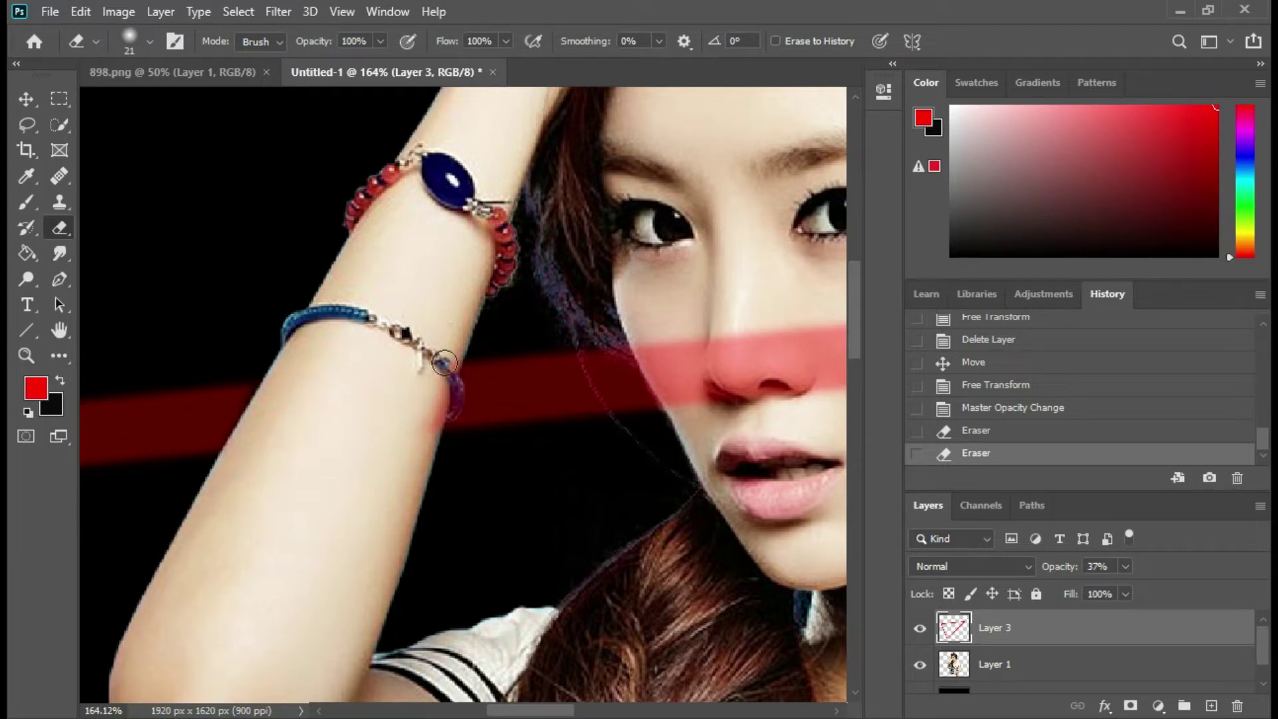
pyautogui.moveTo(413, 425); pyautogui.dragTo(422, 428)
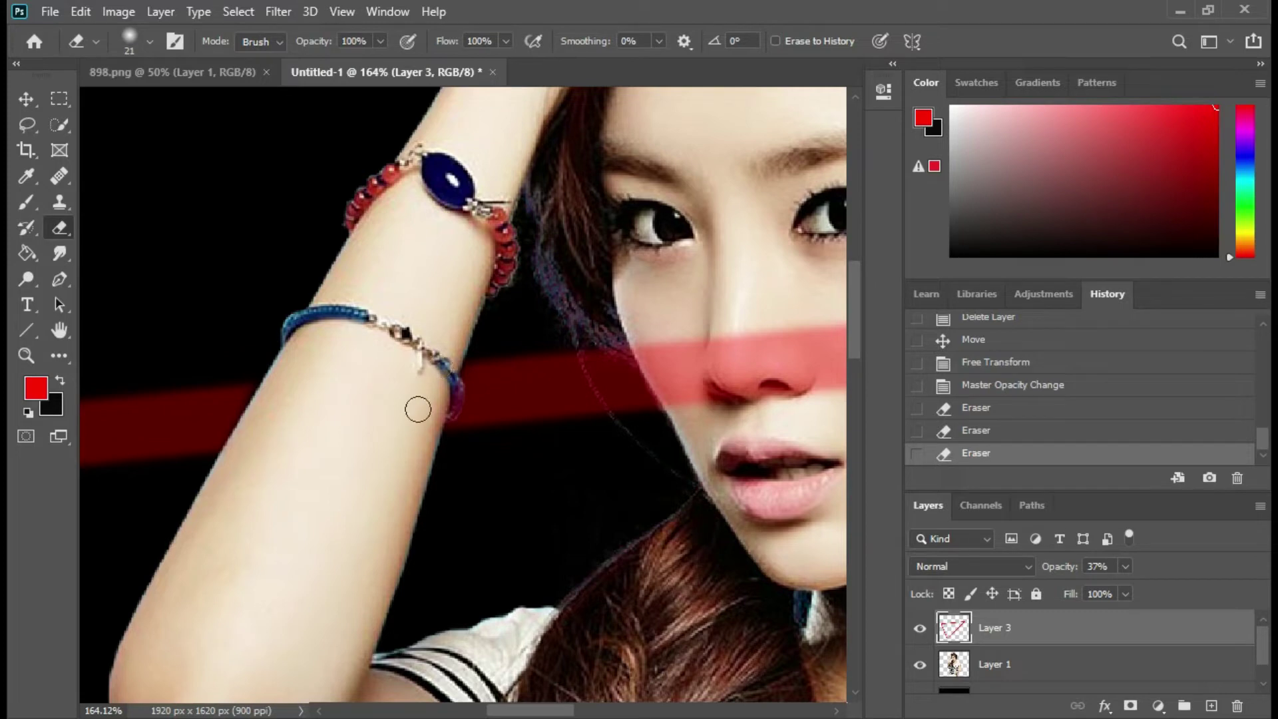
pyautogui.moveTo(434, 397)
pyautogui.mouseDown()
pyautogui.moveTo(454, 407)
pyautogui.moveTo(455, 383)
pyautogui.moveTo(454, 418)
pyautogui.mouseUp()
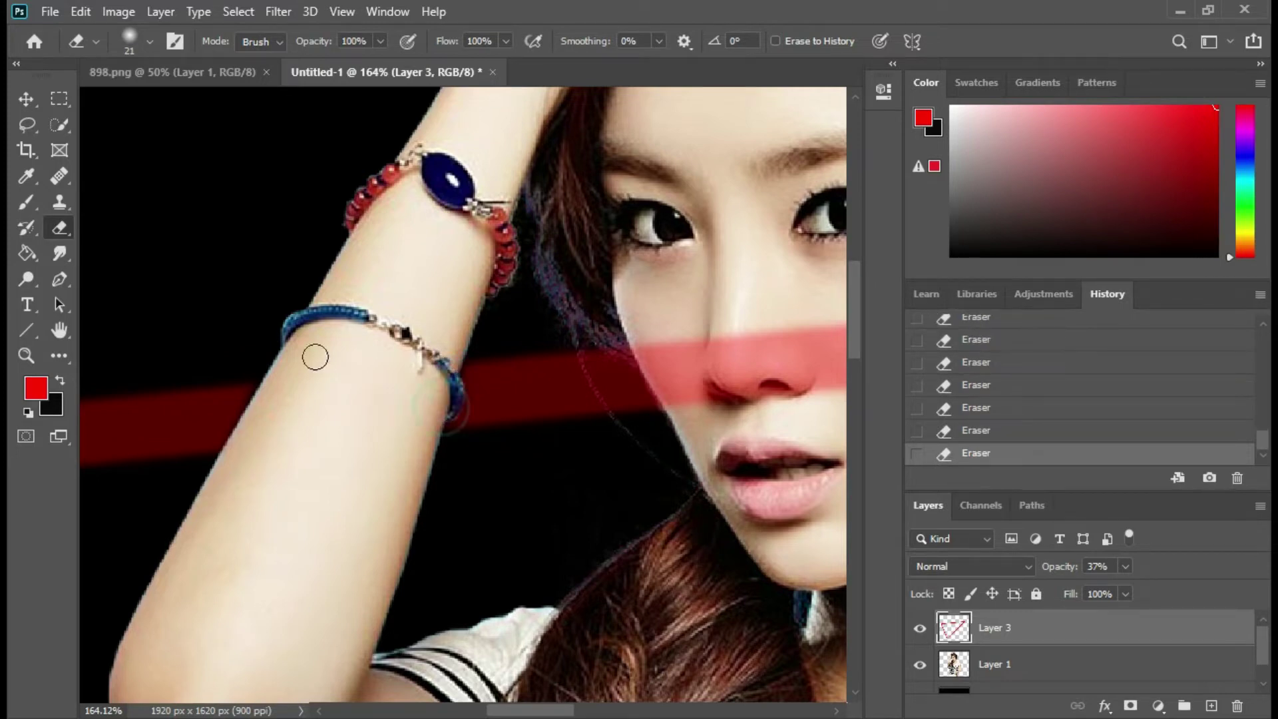
# Step: Zoom in and erase the band's end at the model's left cheek edge
pyautogui.scroll(-3, 321, 410)
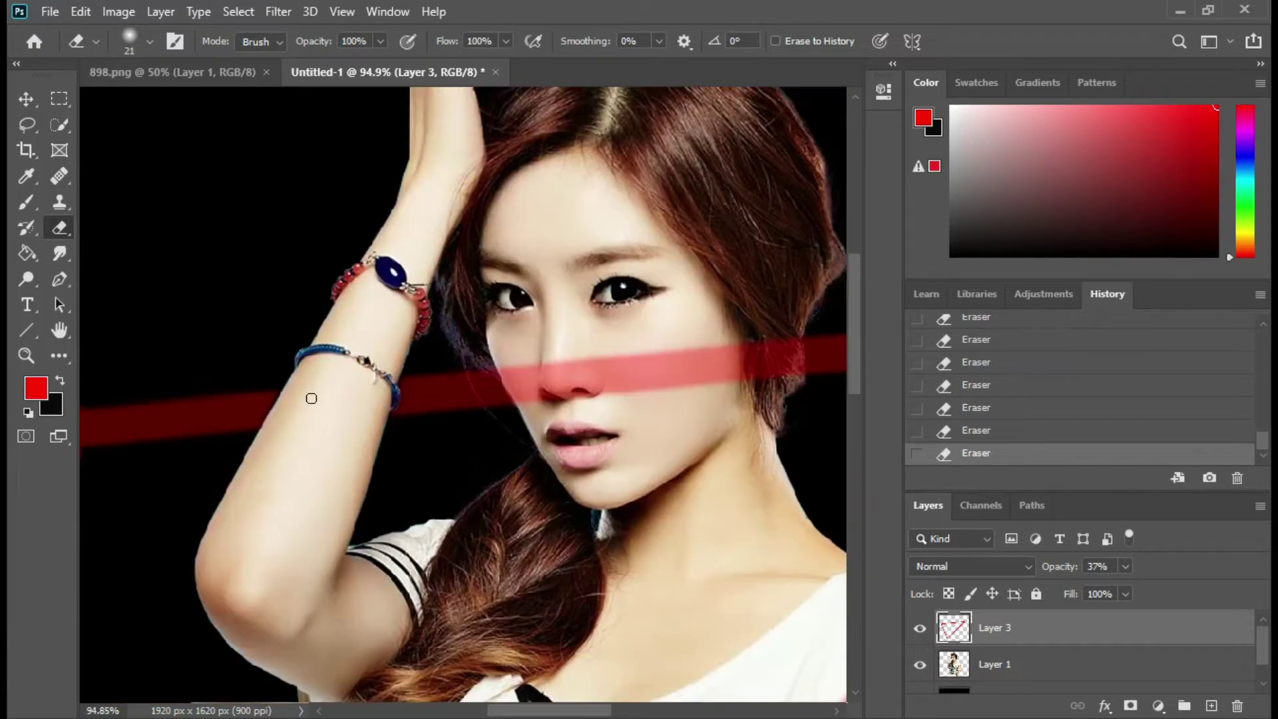
pyautogui.scroll(-2, 424, 388)
pyautogui.scroll(1, 424, 388)
pyautogui.scroll(1, 419, 373)
pyautogui.scroll(2, 410, 349)
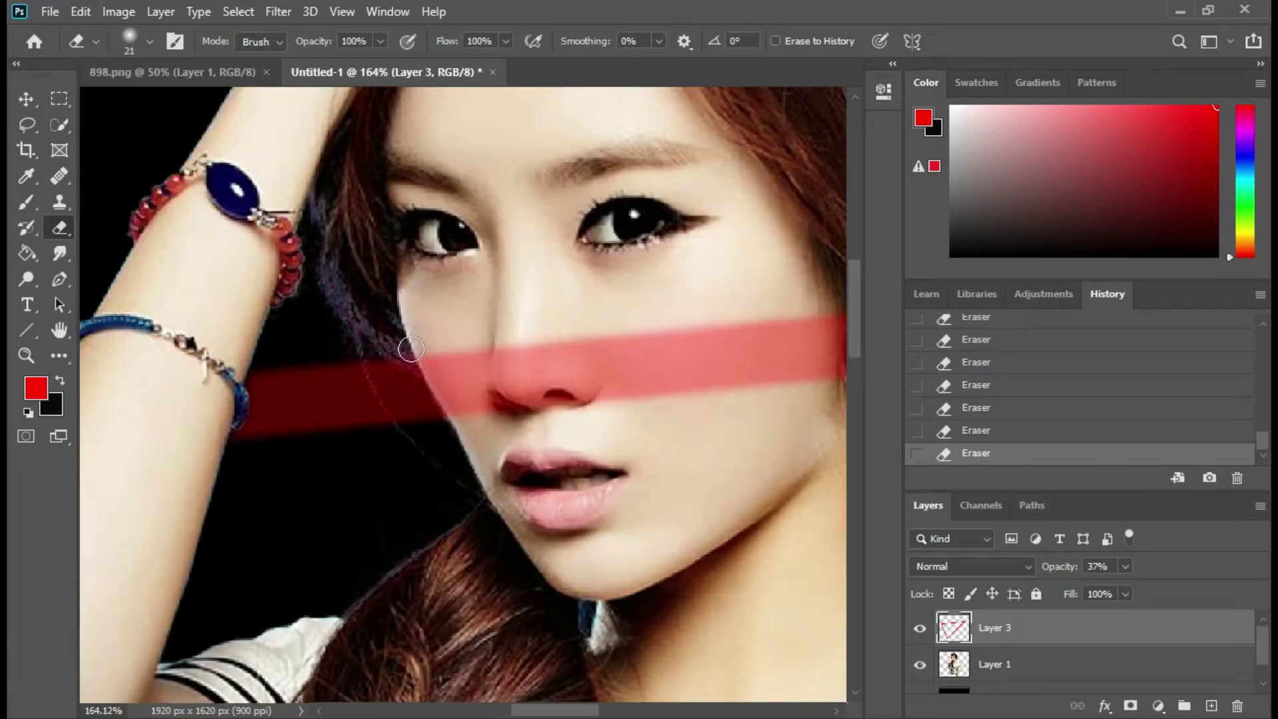
pyautogui.moveTo(397, 344)
pyautogui.mouseDown()
pyautogui.moveTo(445, 375)
pyautogui.moveTo(462, 409)
pyautogui.moveTo(431, 352)
pyautogui.moveTo(496, 399)
pyautogui.moveTo(503, 372)
pyautogui.mouseUp()
pyautogui.scroll(2, 382, 376)
pyautogui.scroll(1, 382, 376)
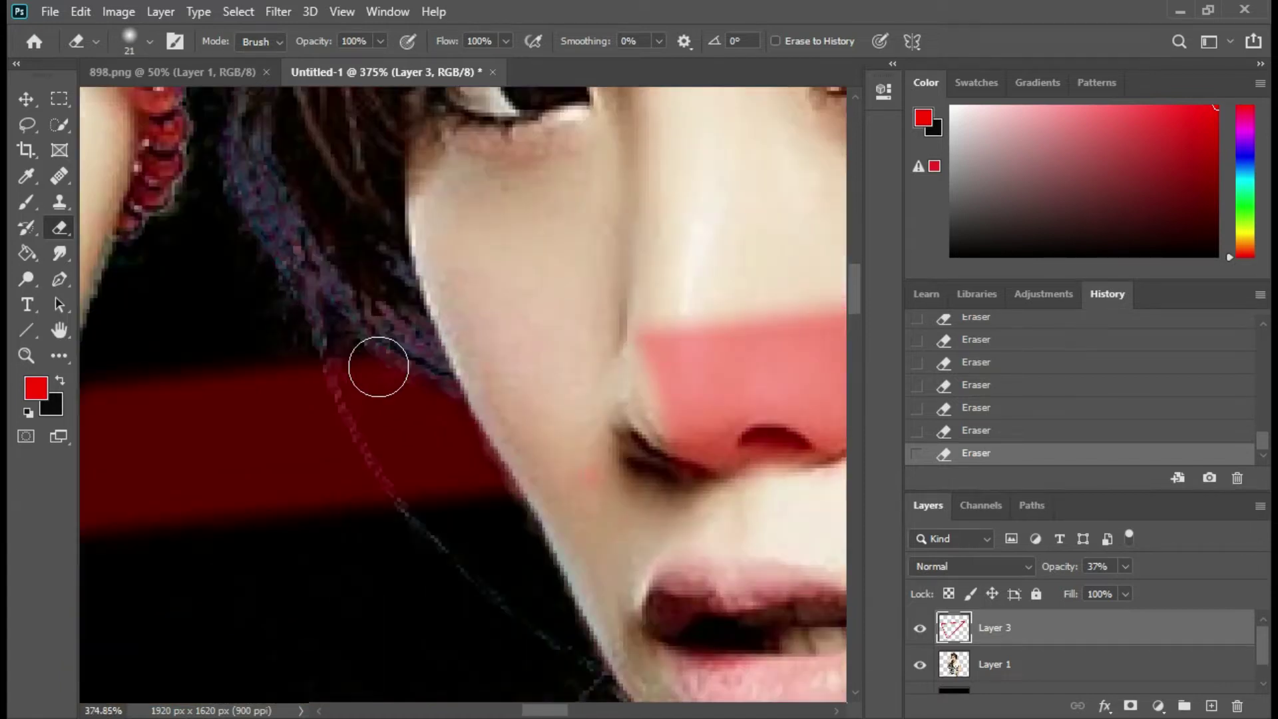
pyautogui.scroll(1, 379, 371)
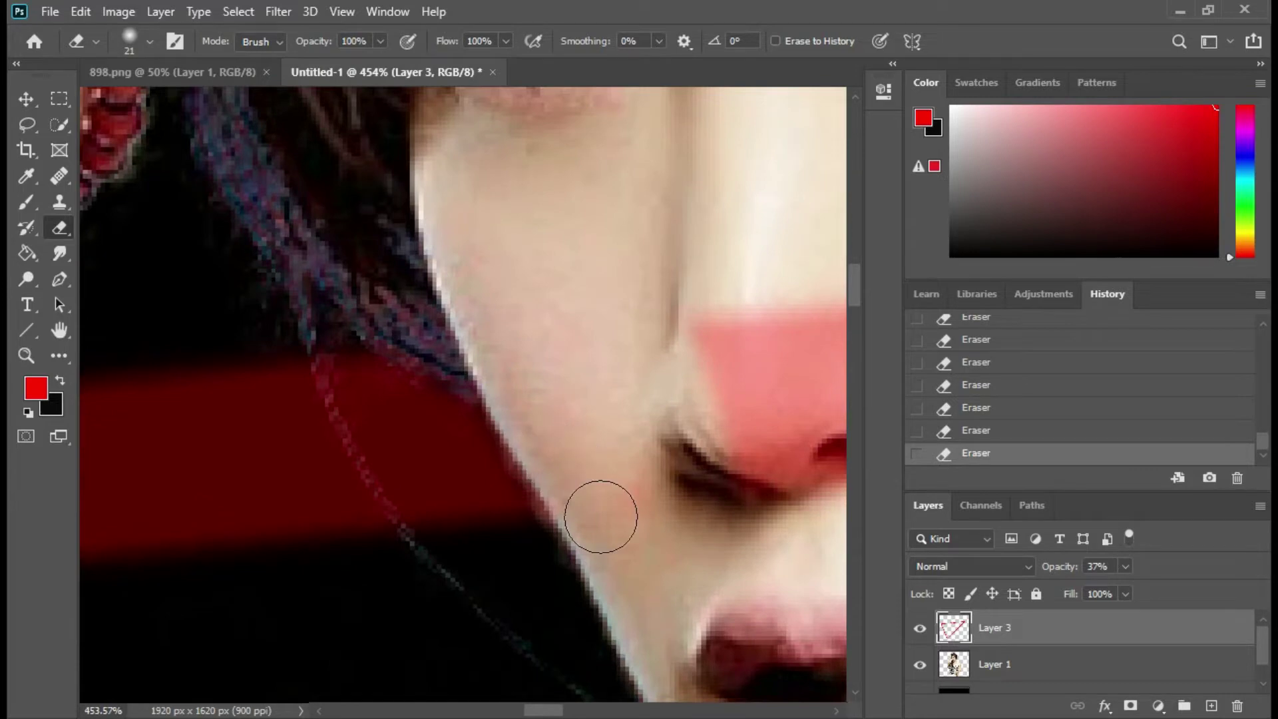
# Step: Shrink the eraser to 1 px and erase a thin line along the cheek outline
pyautogui.rightClick(578, 366)
pyautogui.moveTo(666, 402); pyautogui.dragTo(656, 399)
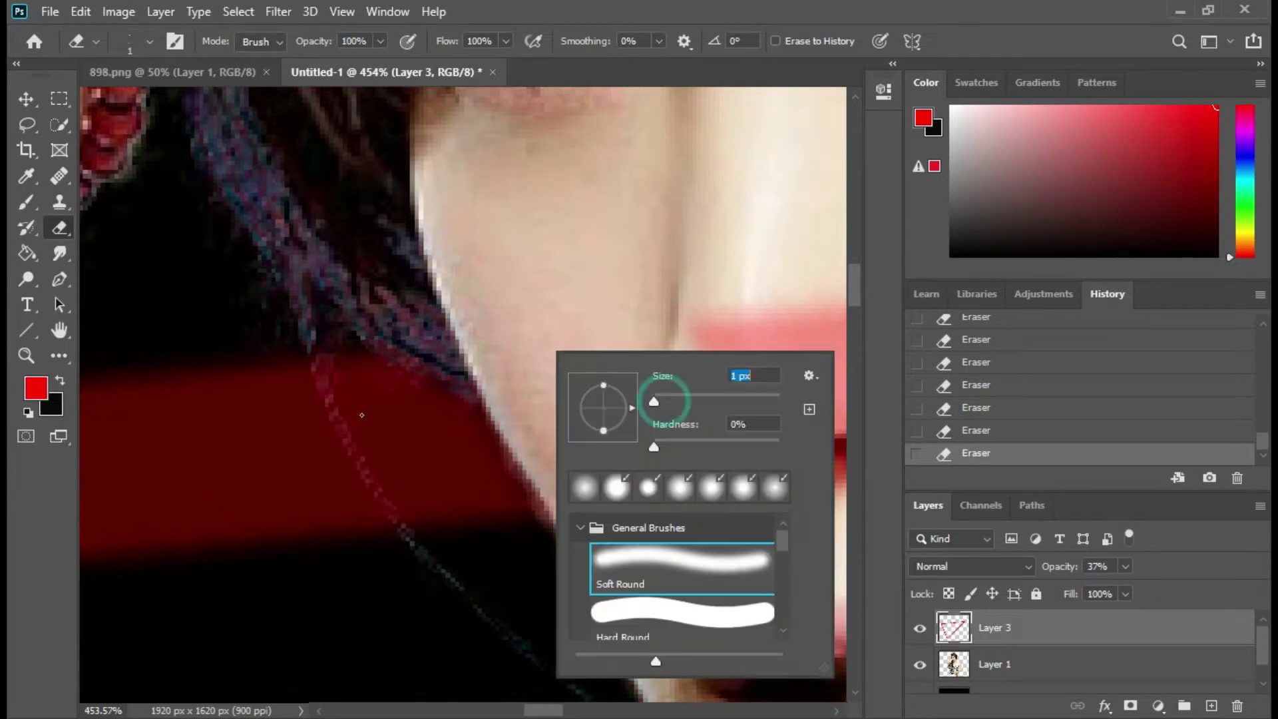
pyautogui.press('Return')
pyautogui.moveTo(316, 353); pyautogui.dragTo(333, 398)
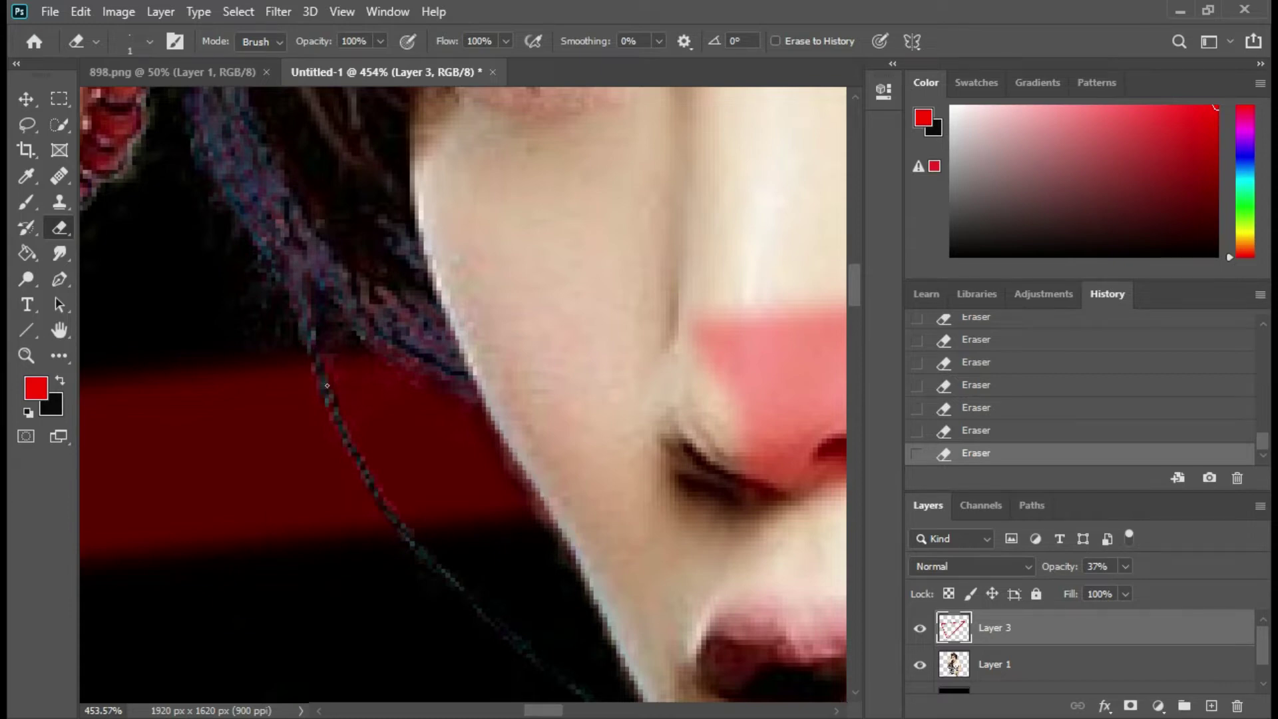
pyautogui.scroll(-5, 339, 391)
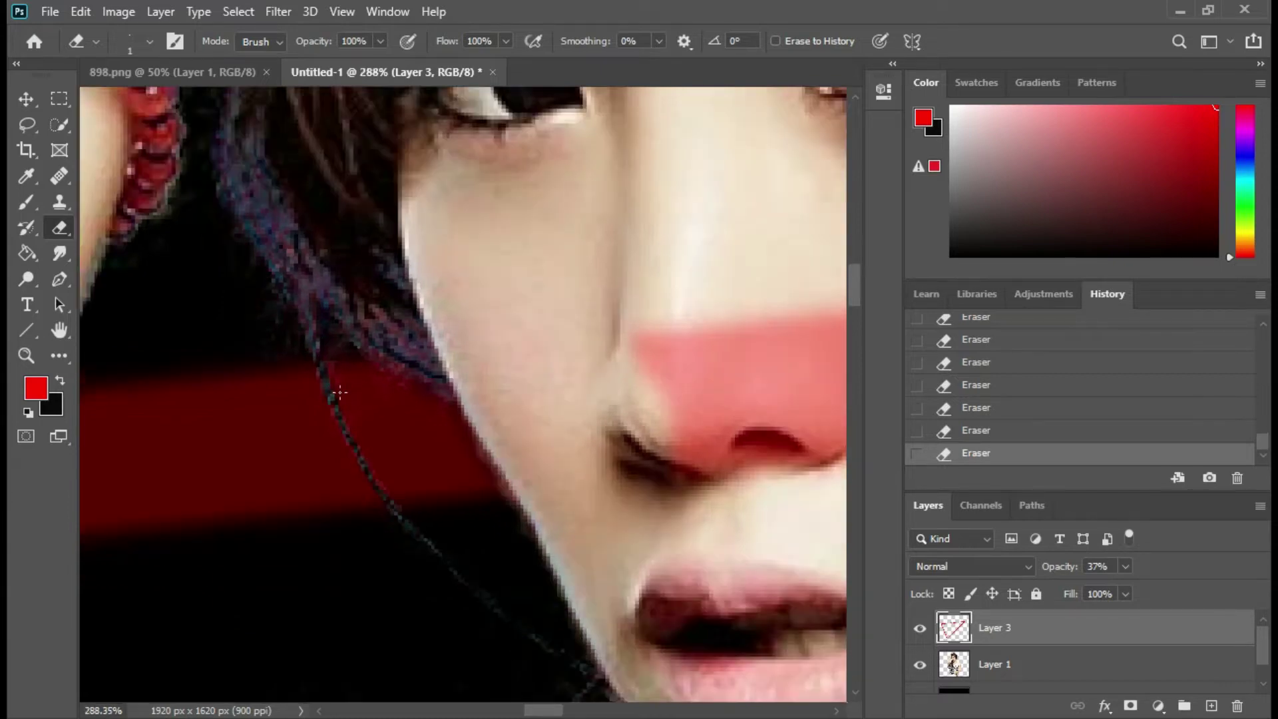
pyautogui.scroll(-1, 360, 400)
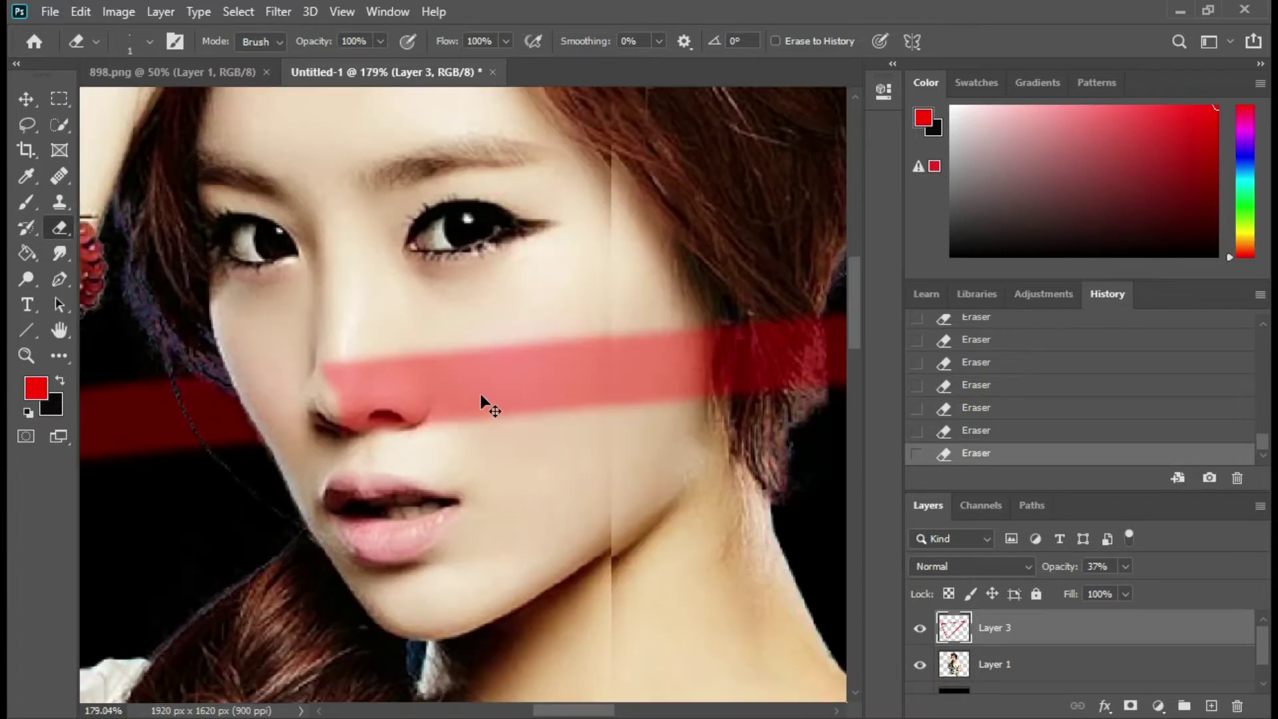
# Step: Erase the red band over the nose and cheek up to the hair using 20–62 px eraser sizes
pyautogui.rightClick(480, 393)
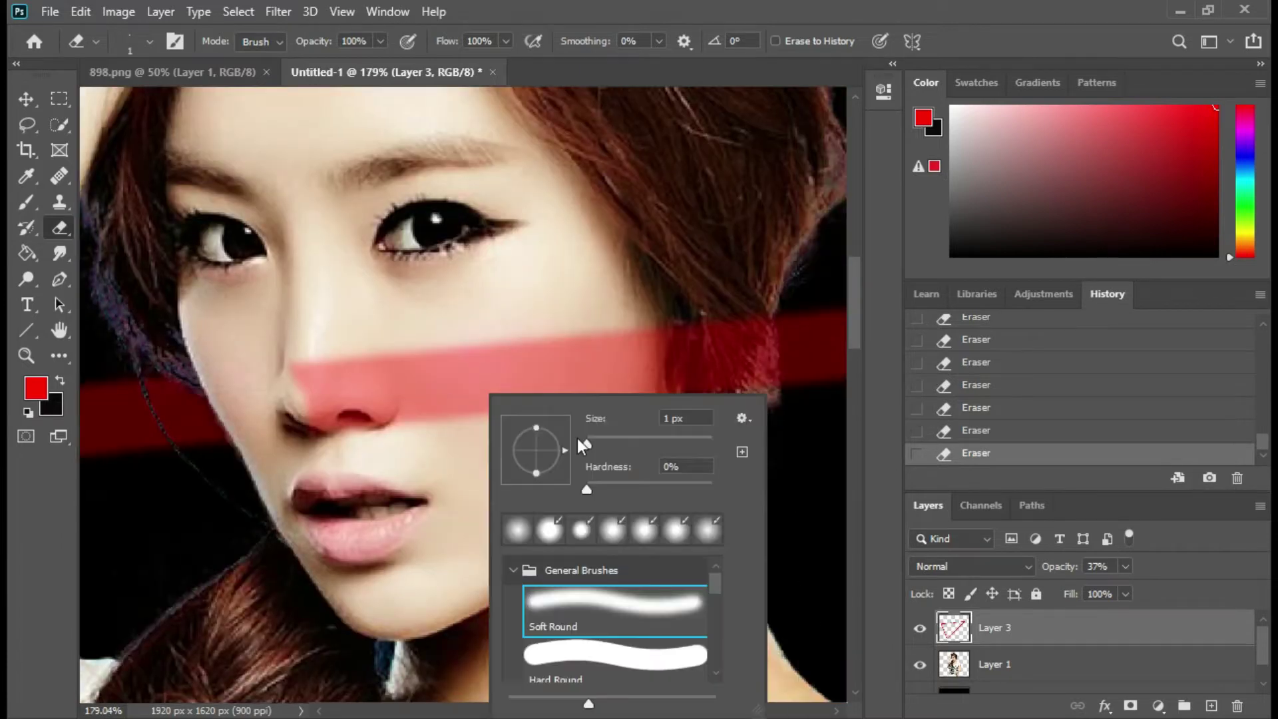
pyautogui.click(597, 436)
pyautogui.moveTo(305, 371)
pyautogui.mouseDown()
pyautogui.moveTo(338, 407)
pyautogui.moveTo(467, 367)
pyautogui.mouseUp()
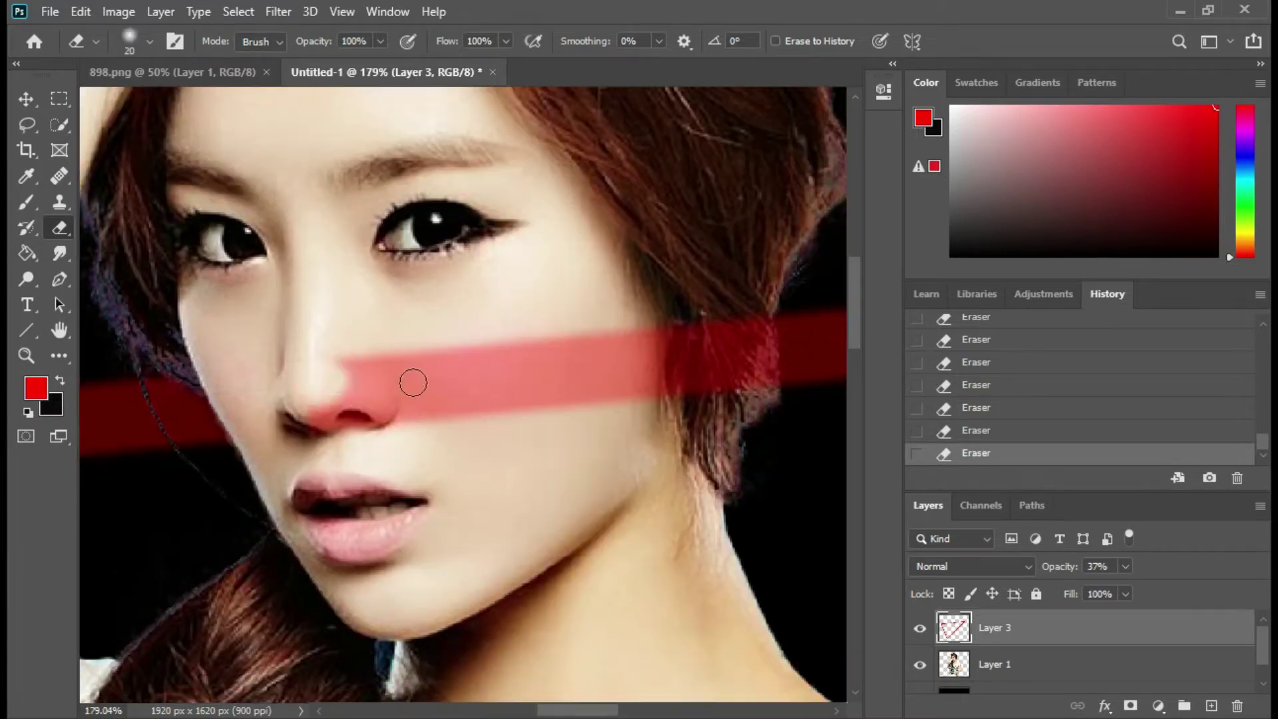
pyautogui.rightClick(468, 368)
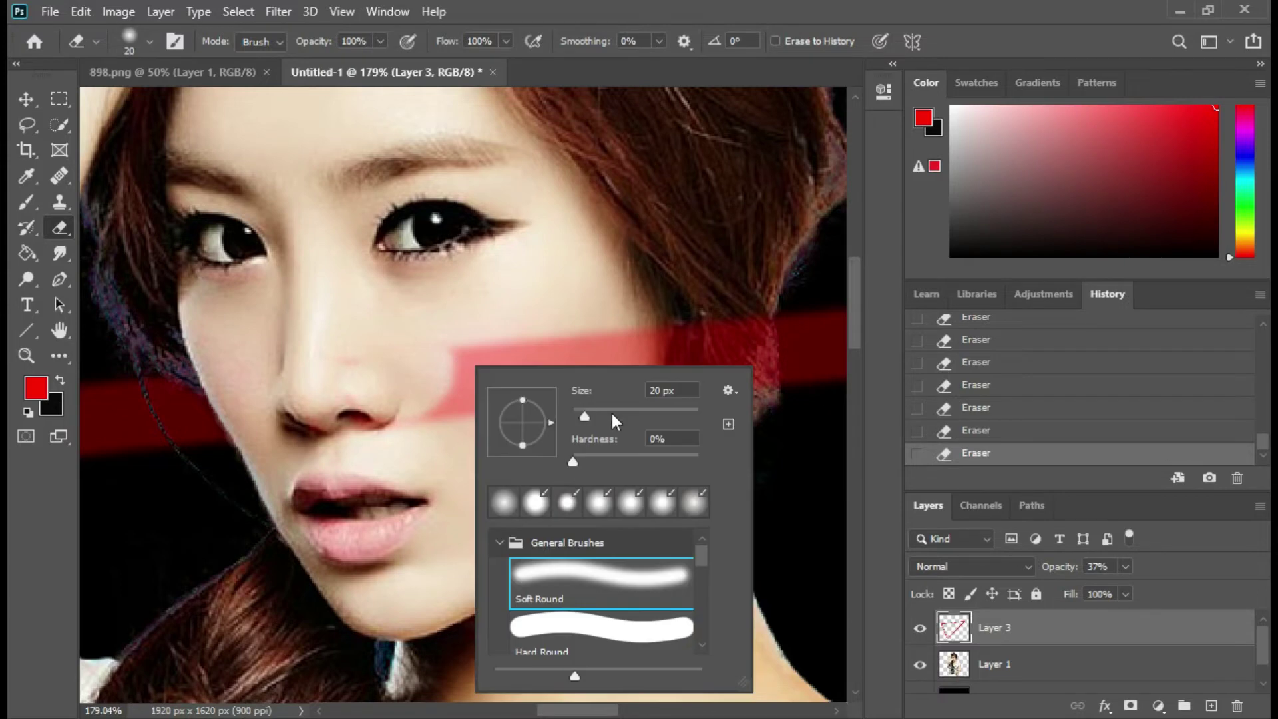
pyautogui.moveTo(612, 414); pyautogui.dragTo(623, 414)
pyautogui.moveTo(536, 359); pyautogui.dragTo(318, 387)
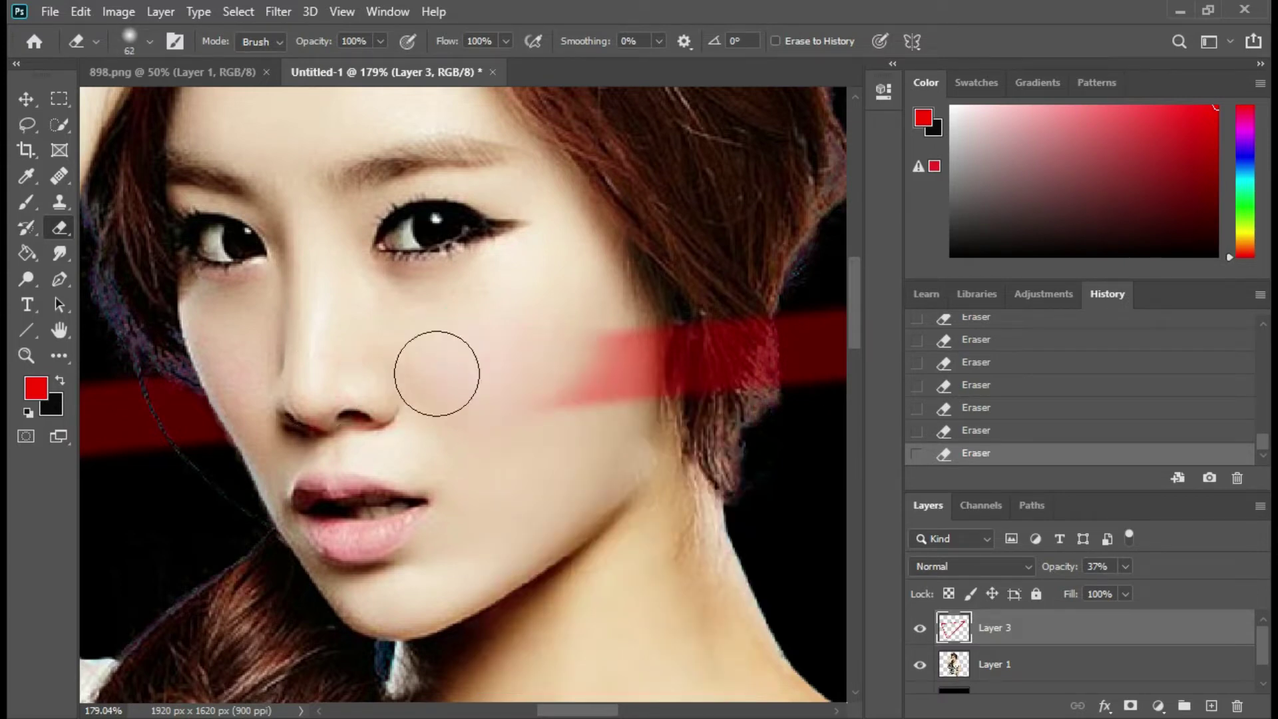
pyautogui.moveTo(437, 371)
pyautogui.mouseDown()
pyautogui.moveTo(656, 370)
pyautogui.moveTo(721, 349)
pyautogui.moveTo(704, 393)
pyautogui.mouseUp()
# Step: Reset the eraser to 25 px near the right hair edge, then zoom back out
pyautogui.hscroll(2, 705, 353)
pyautogui.hscroll(2, 571, 343)
pyautogui.hscroll(2, 575, 342)
pyautogui.rightClick(581, 344)
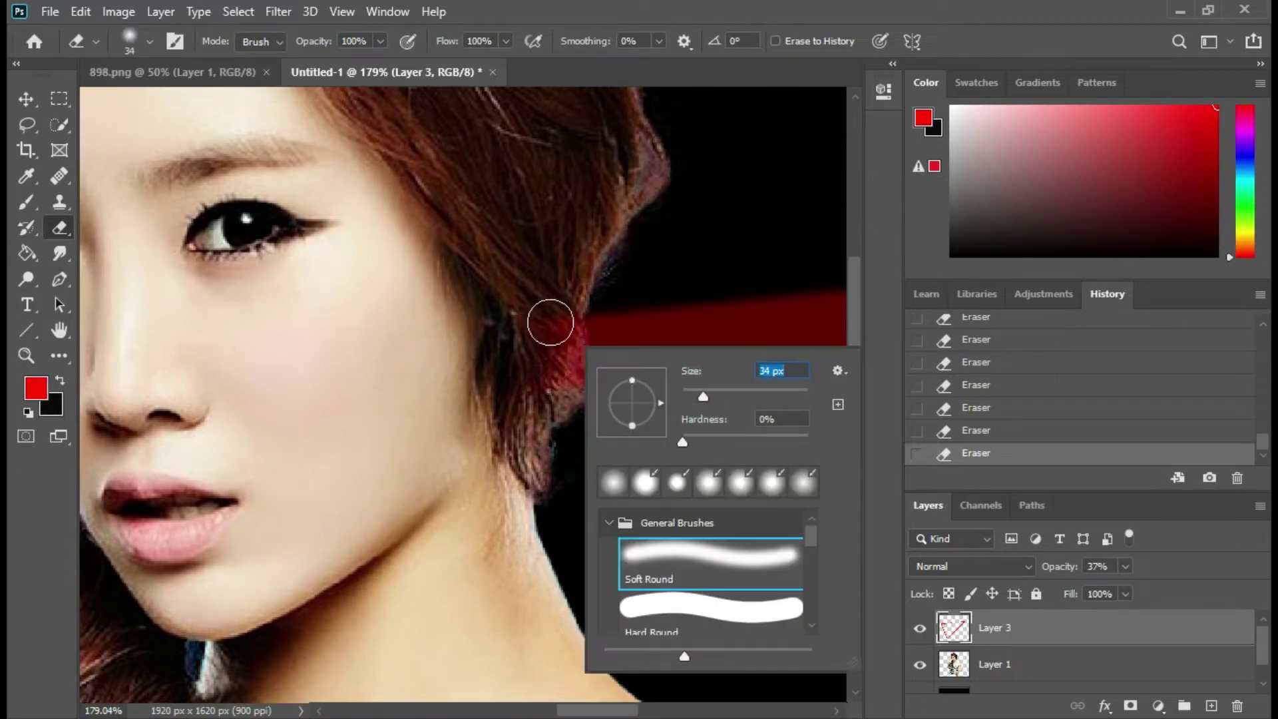
pyautogui.click(551, 346)
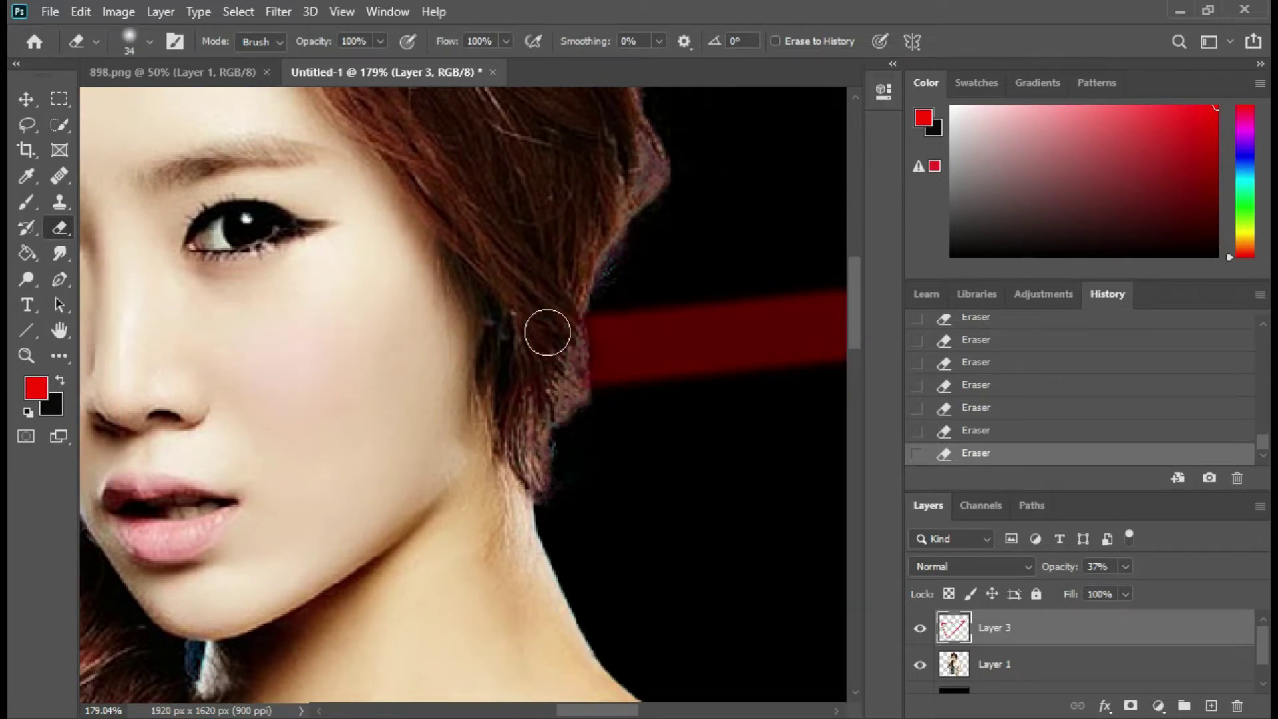
pyautogui.rightClick(571, 369)
pyautogui.moveTo(675, 408); pyautogui.dragTo(673, 404)
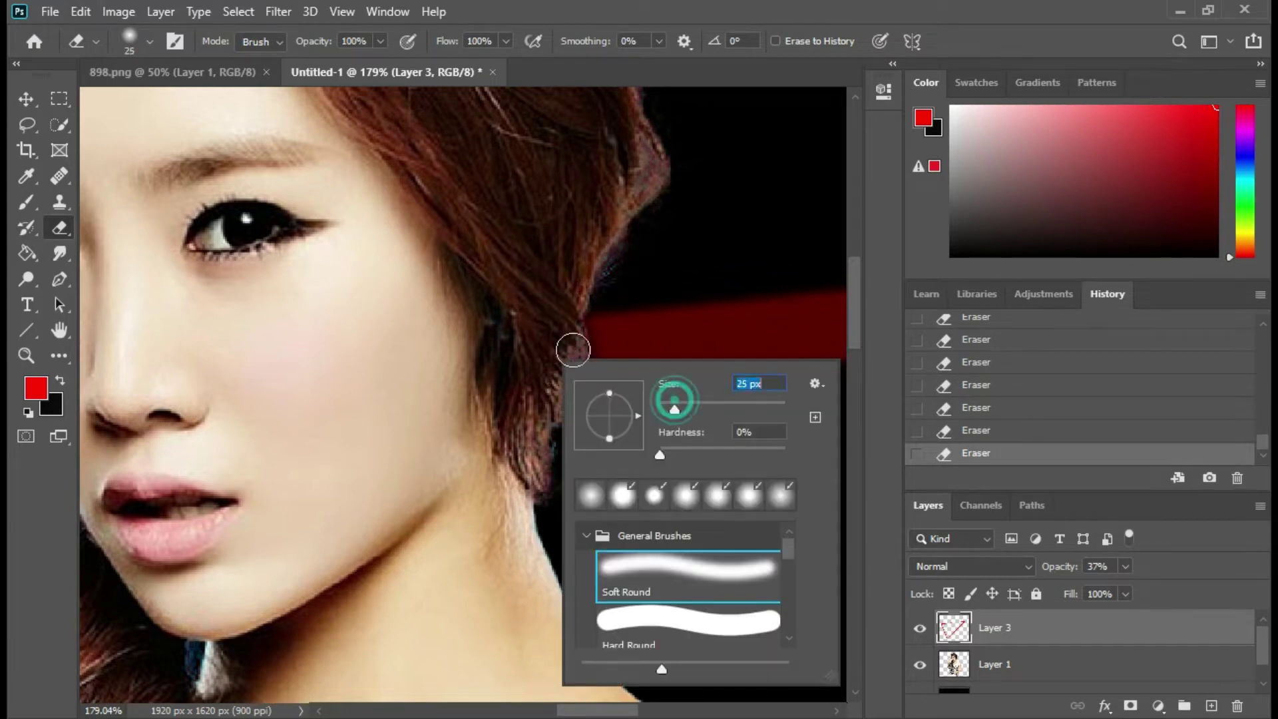
pyautogui.click(542, 319)
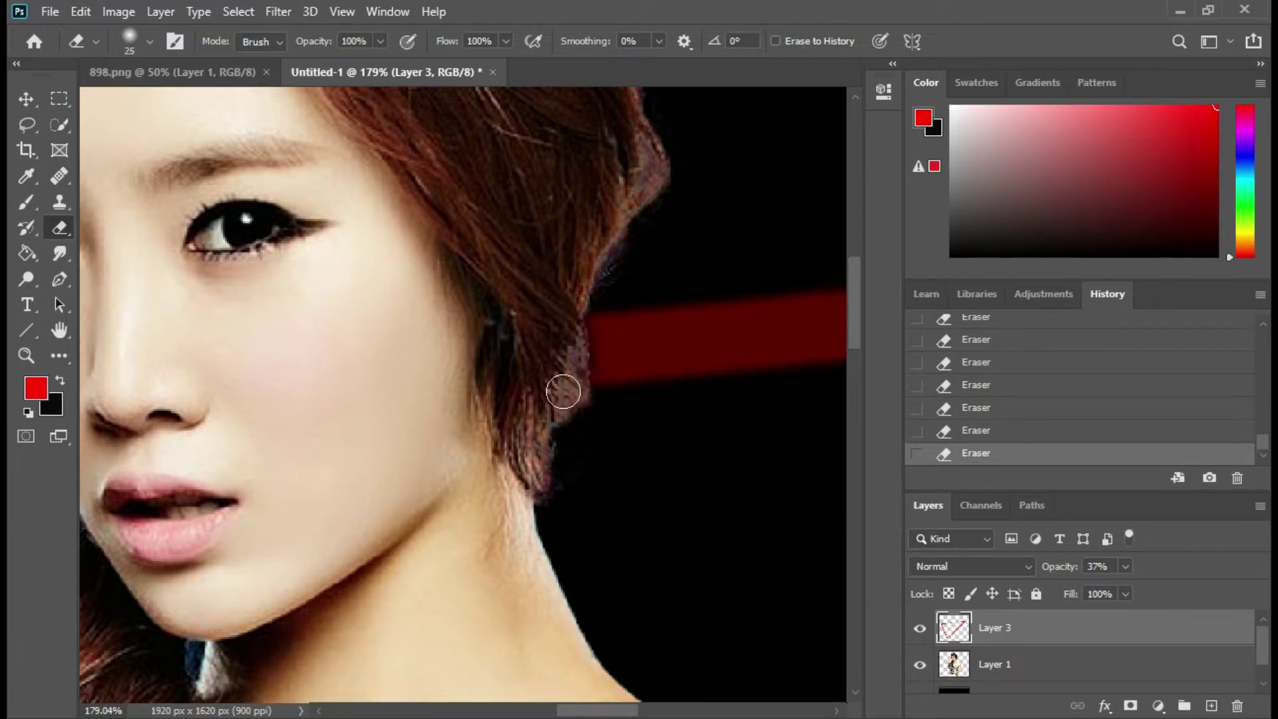
pyautogui.scroll(-2, 526, 379)
pyautogui.scroll(-2, 526, 378)
pyautogui.scroll(-2, 525, 378)
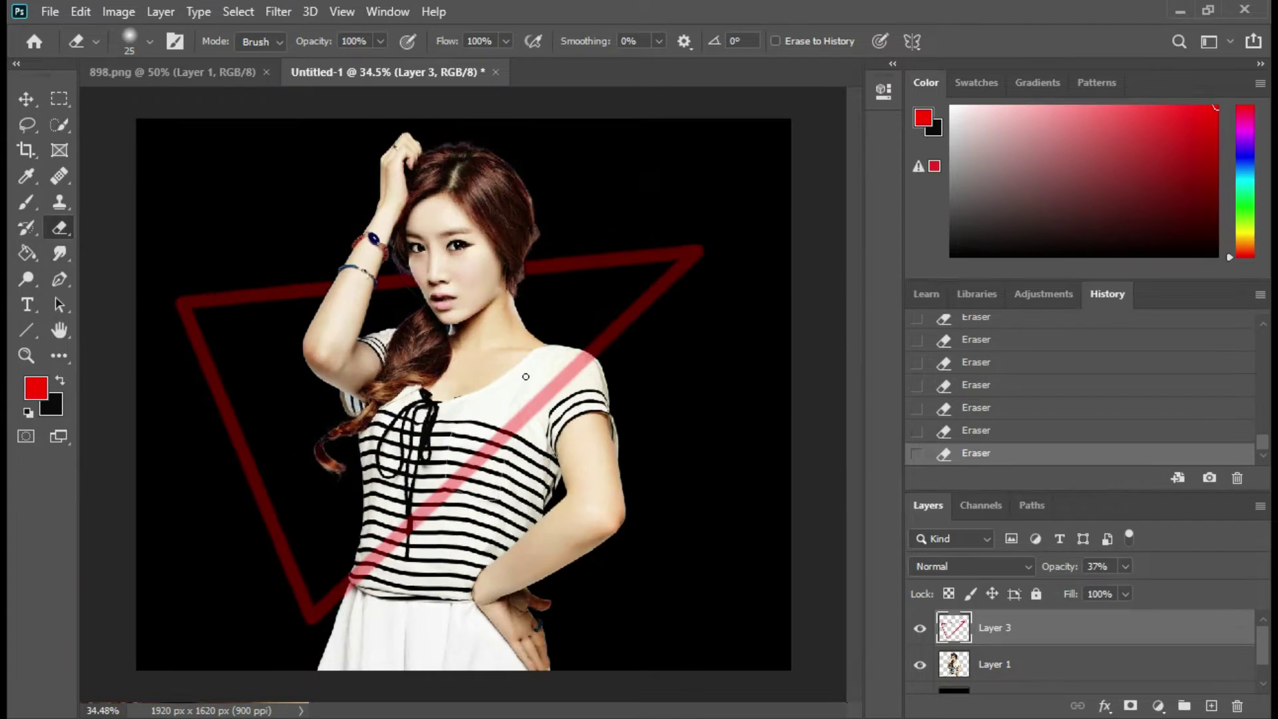
# Step: Restore the red triangle (Layer 3) to full opacity and open its Blending Options
pyautogui.scroll(1, 526, 378)
pyautogui.scroll(1, 504, 358)
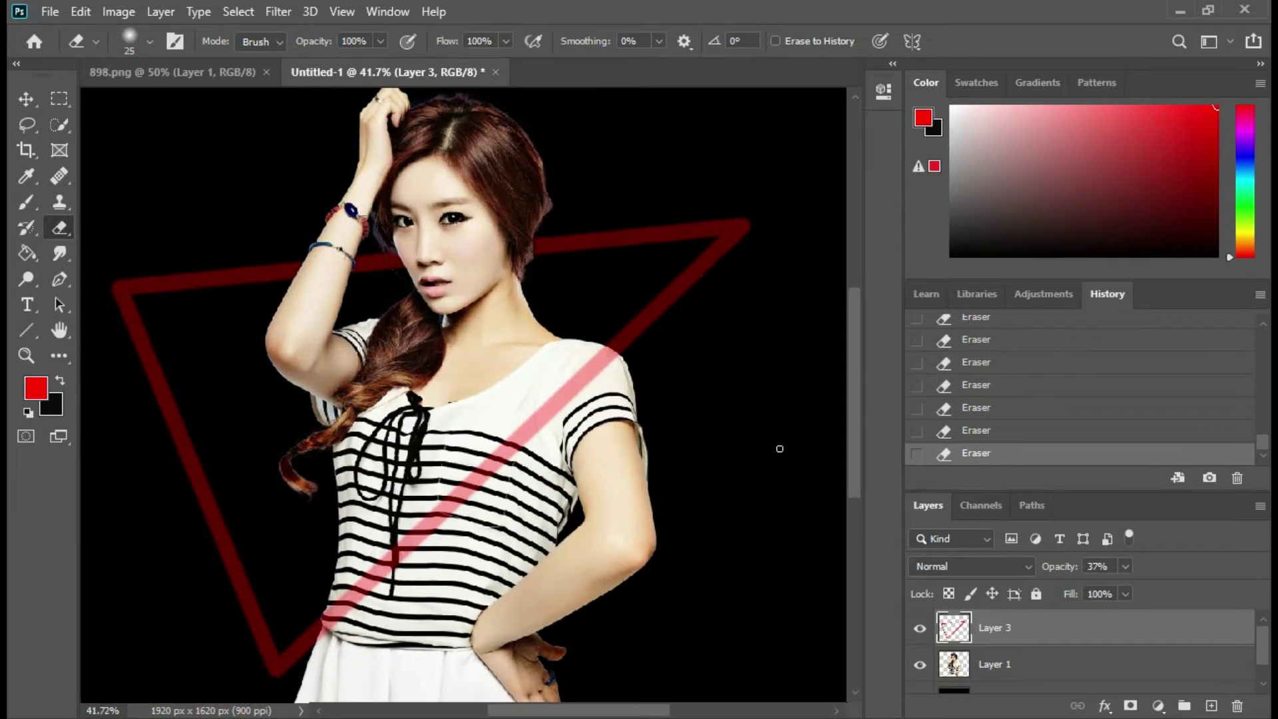
pyautogui.scroll(-2, 779, 448)
pyautogui.click(1124, 566)
pyautogui.moveTo(1140, 588); pyautogui.dragTo(1230, 601)
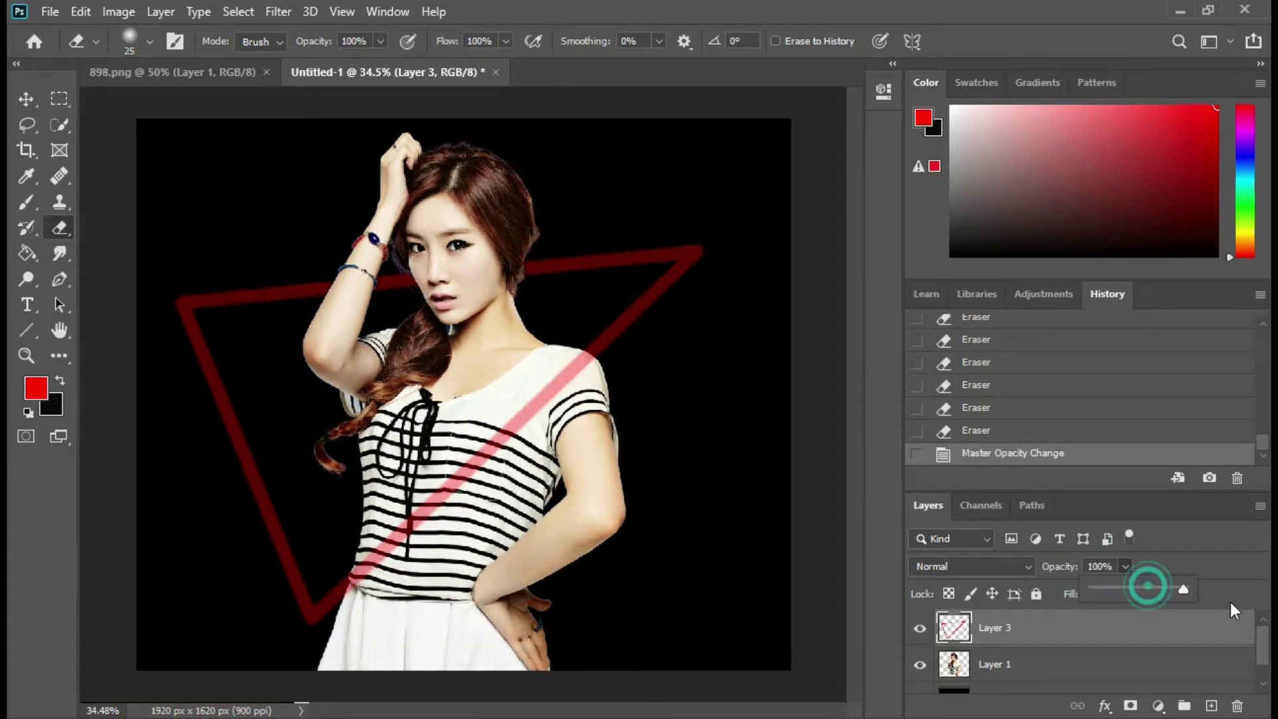
pyautogui.rightClick(1046, 629)
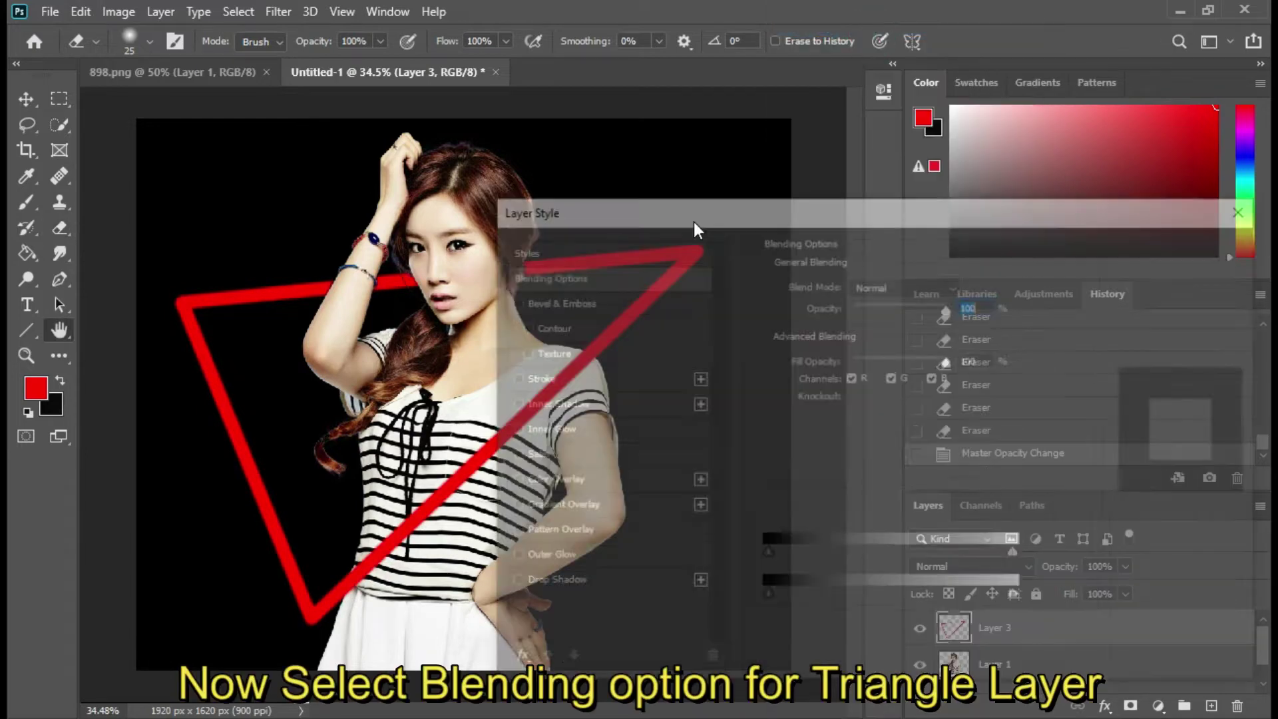
pyautogui.moveTo(630, 223); pyautogui.dragTo(783, 185)
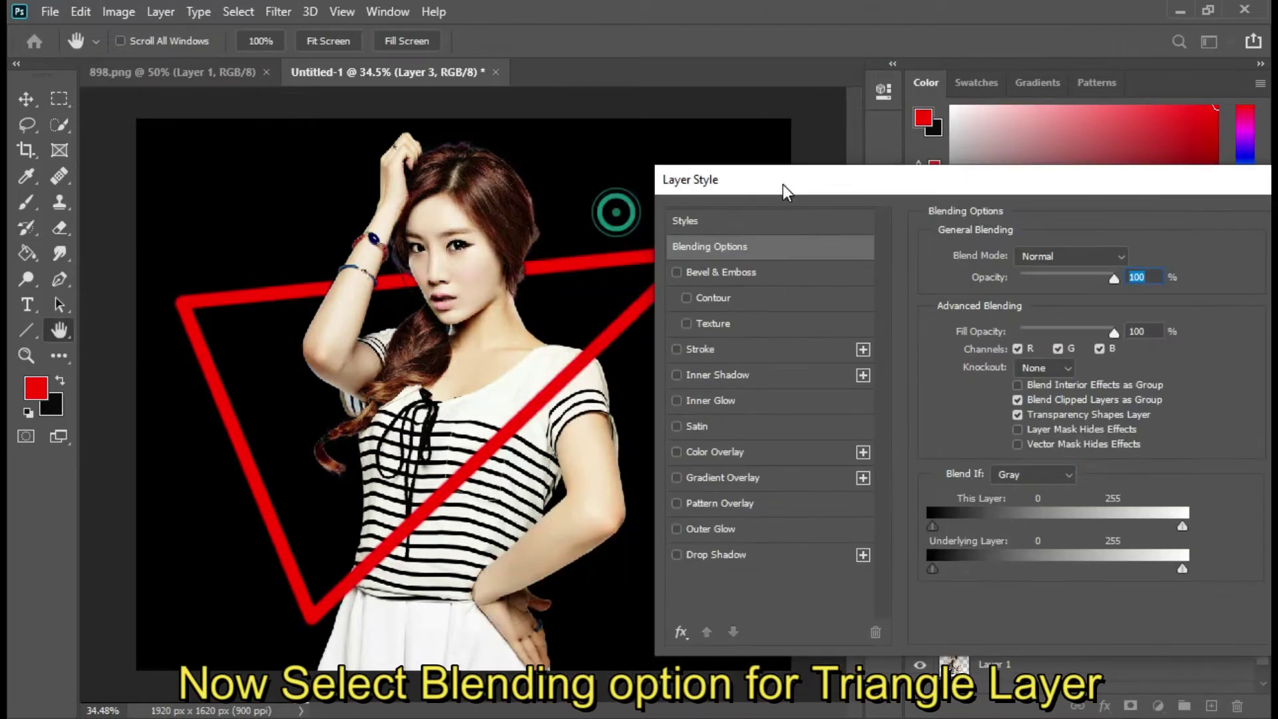
# Step: Give the triangle a red Outer Glow at about 53% opacity and 47% spread, and apply it
pyautogui.click(675, 530)
pyautogui.click(675, 530)
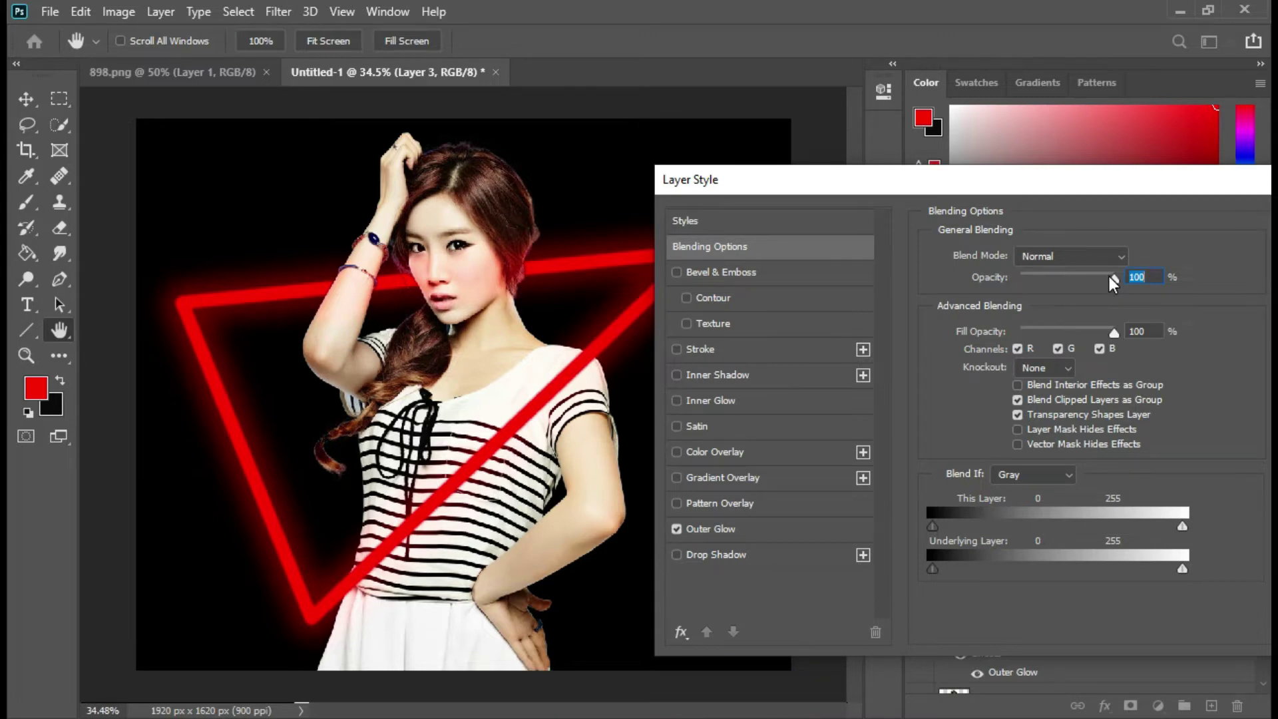
pyautogui.click(802, 525)
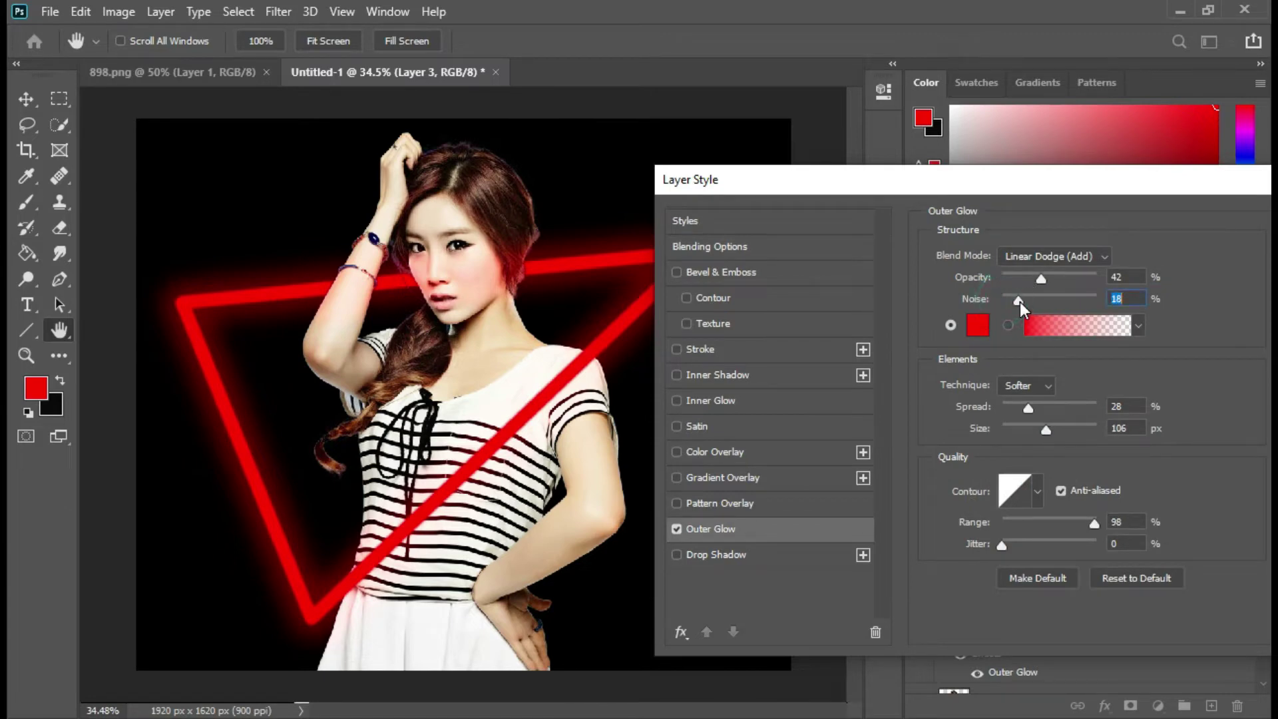
pyautogui.moveTo(1041, 279); pyautogui.dragTo(1058, 277)
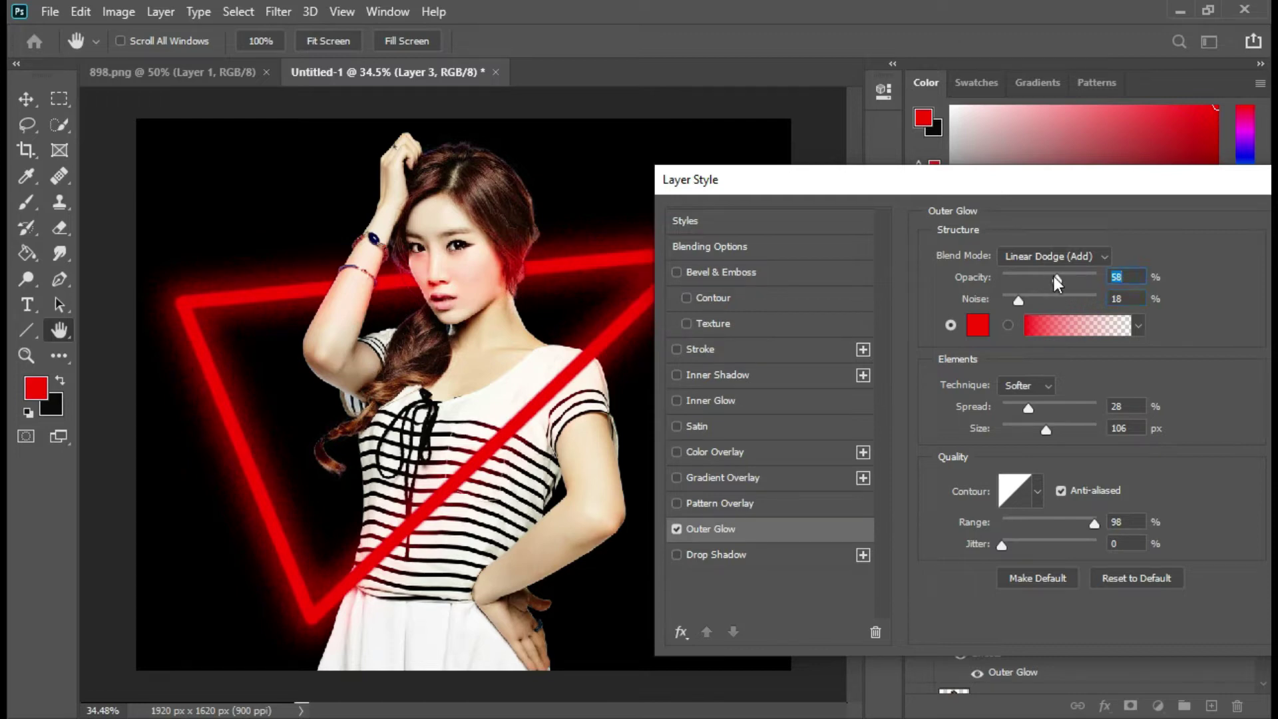
pyautogui.moveTo(1053, 277); pyautogui.dragTo(1054, 278)
pyautogui.moveTo(1056, 277); pyautogui.dragTo(1052, 277)
pyautogui.moveTo(1030, 405); pyautogui.dragTo(1037, 405)
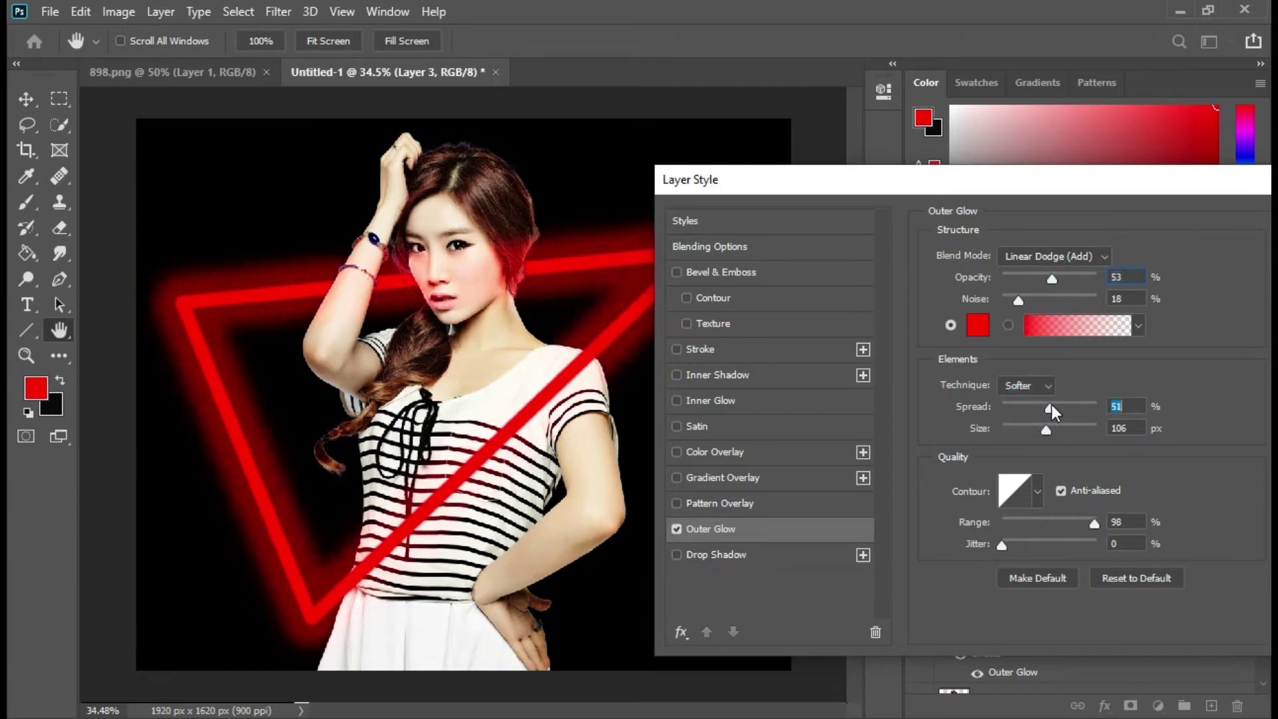
pyautogui.moveTo(1047, 405); pyautogui.dragTo(1047, 406)
pyautogui.moveTo(1060, 189); pyautogui.dragTo(892, 189)
pyautogui.click(1167, 228)
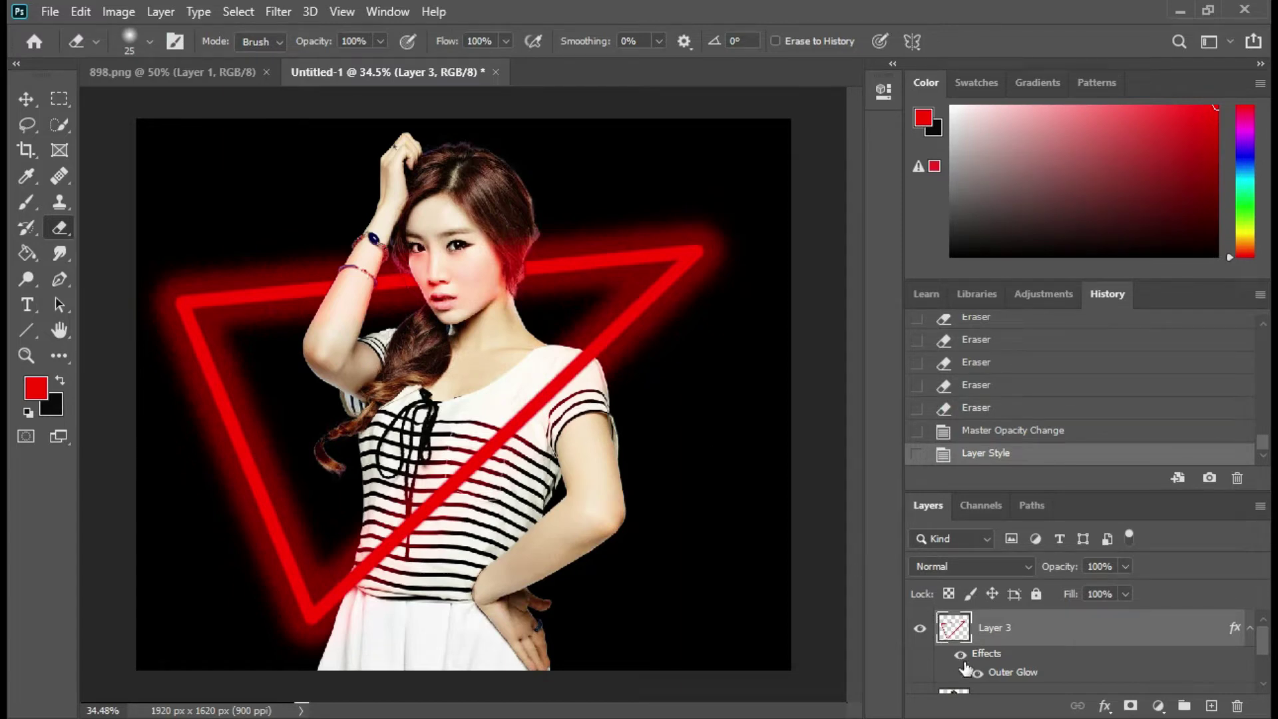
# Step: Reopen Layer 3's Blending Options and move the Layer Style dialog off the canvas
pyautogui.scroll(-2, 1005, 652)
pyautogui.click(1007, 641)
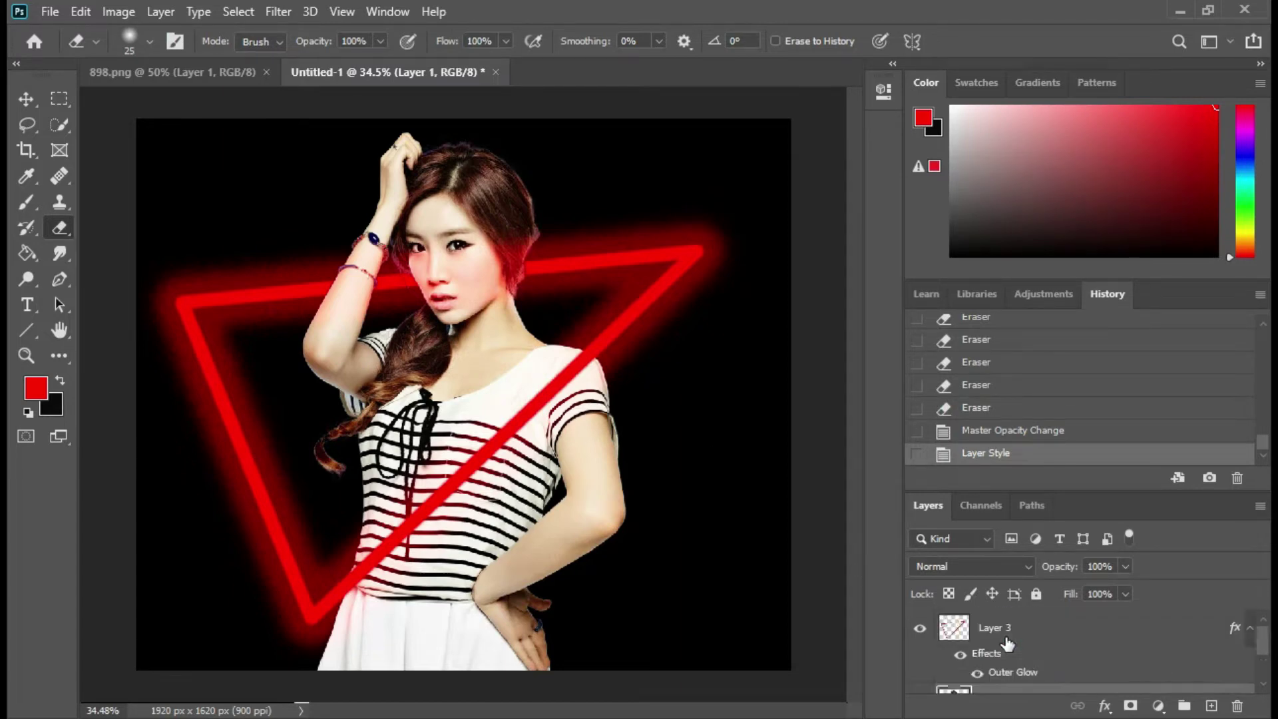
pyautogui.scroll(2, 1007, 641)
pyautogui.click(1004, 622)
pyautogui.rightClick(1004, 622)
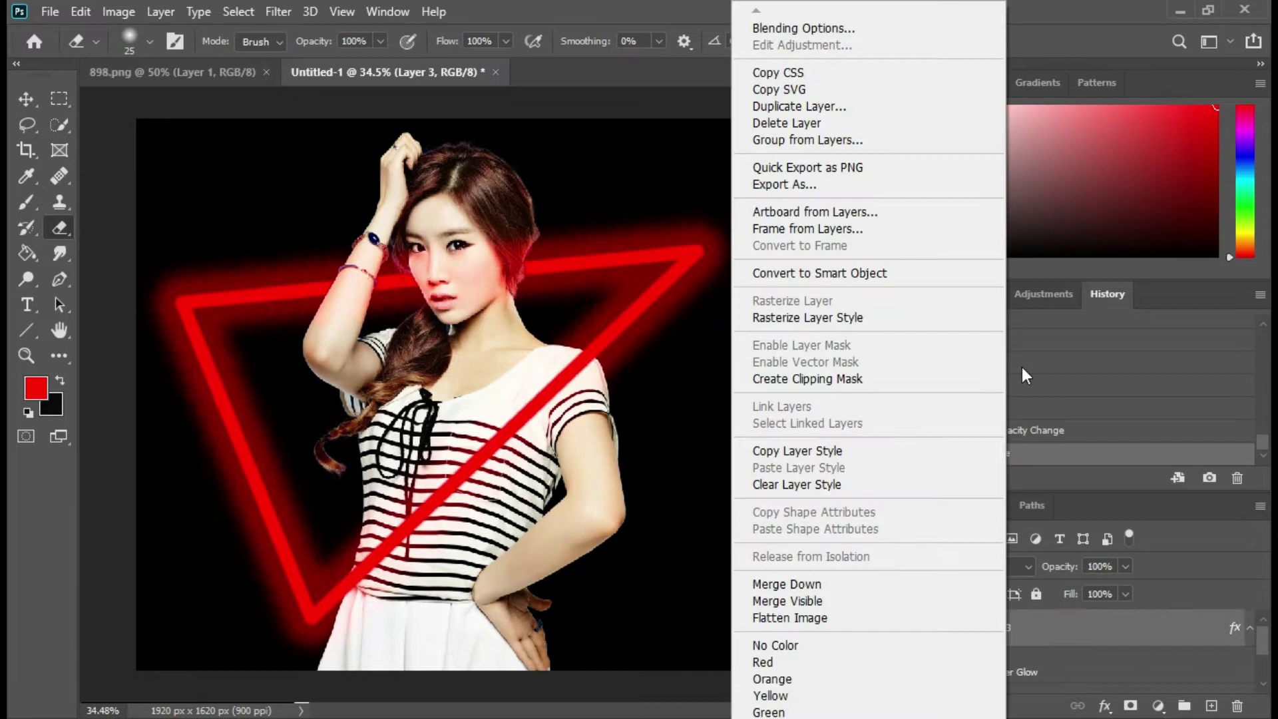
pyautogui.click(821, 30)
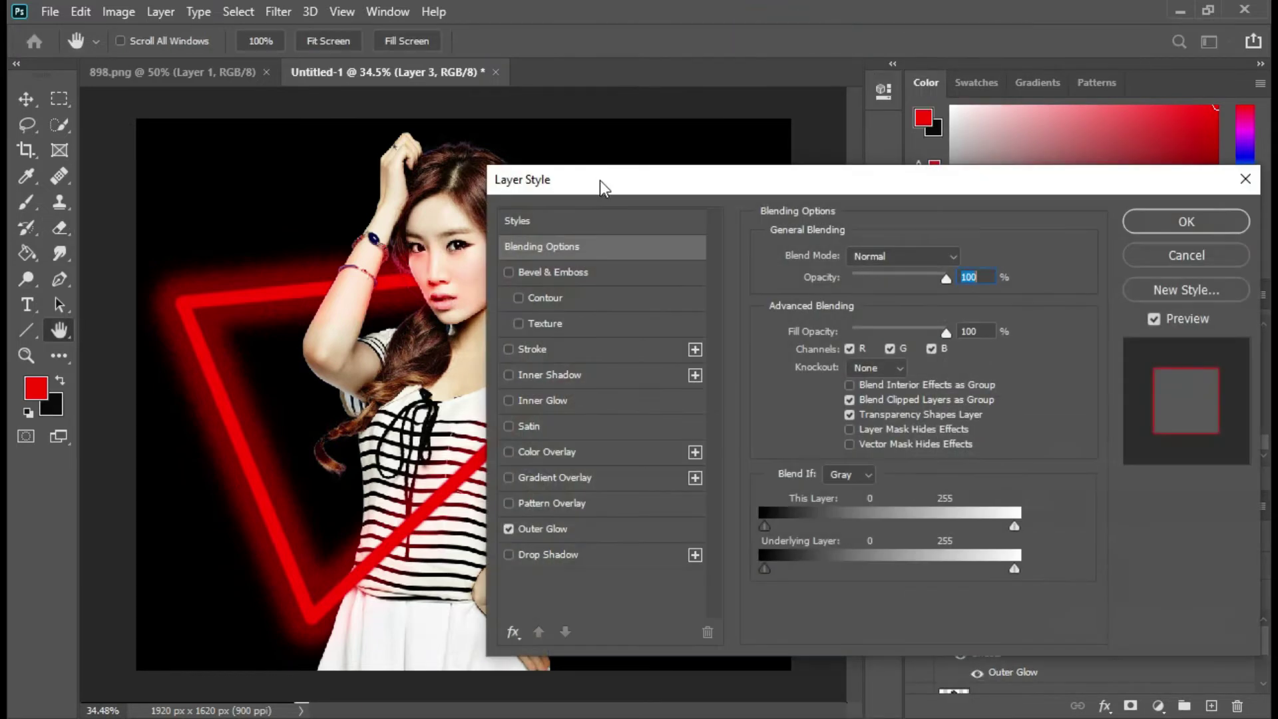
pyautogui.moveTo(601, 181); pyautogui.dragTo(749, 204)
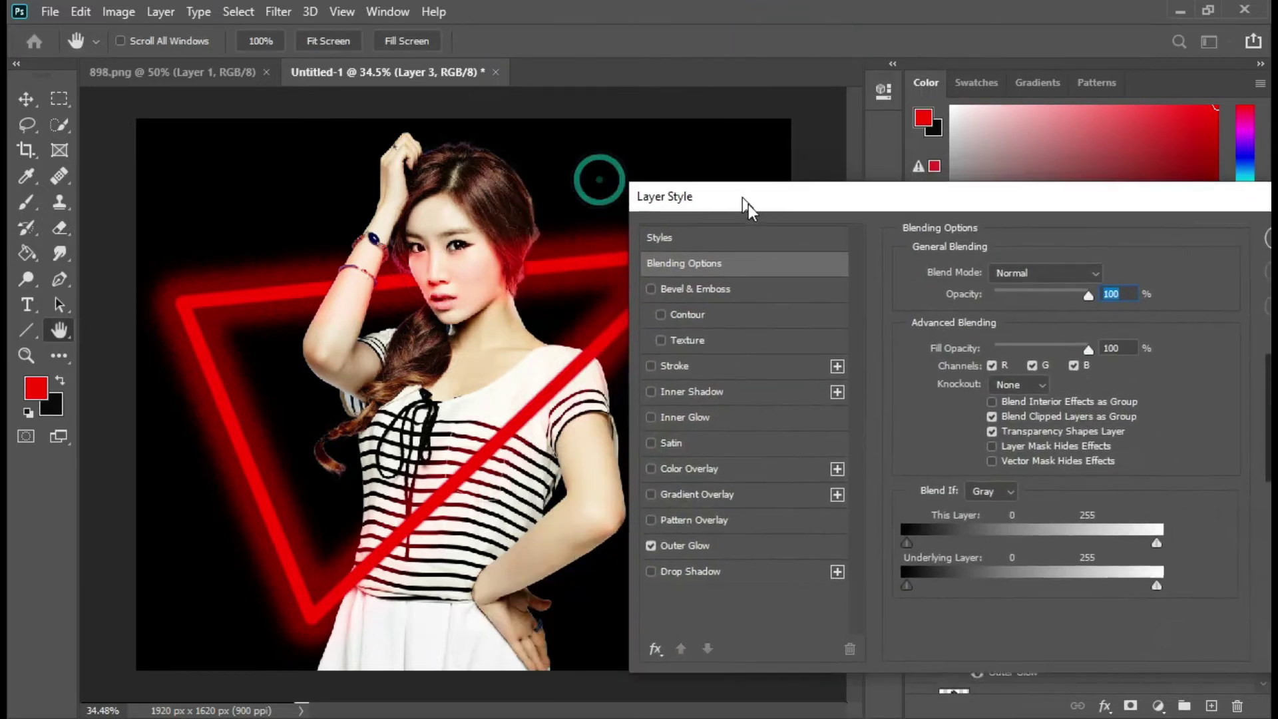
# Step: Try Inner Shadow, then set a white, noisy Inner Glow with slightly loosened choke
pyautogui.click(658, 398)
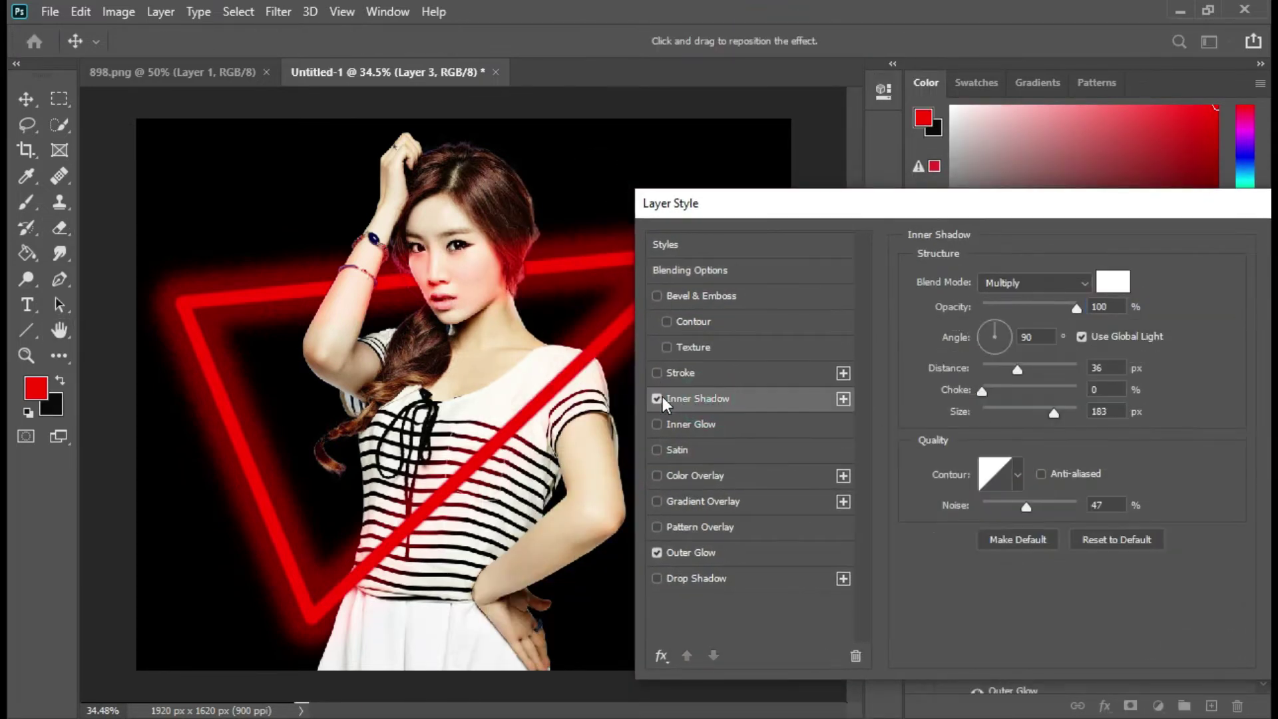
pyautogui.click(655, 398)
pyautogui.click(1112, 281)
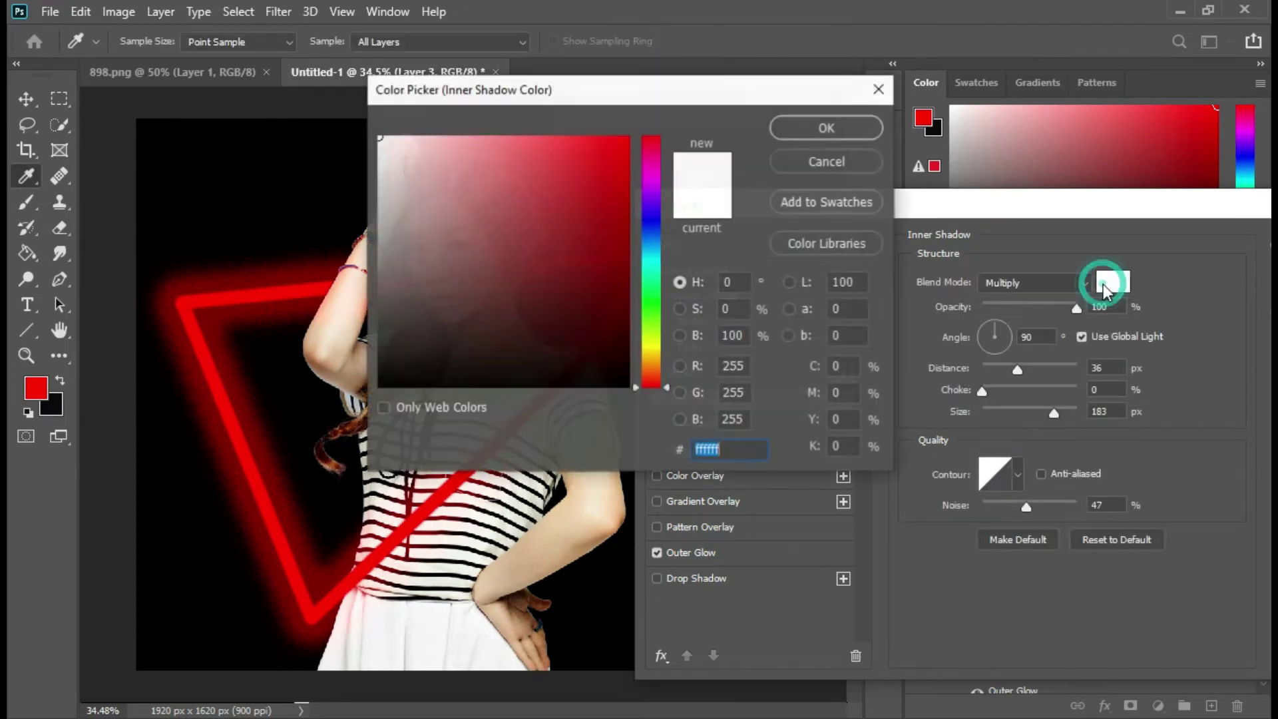
pyautogui.moveTo(1019, 450); pyautogui.dragTo(1001, 453)
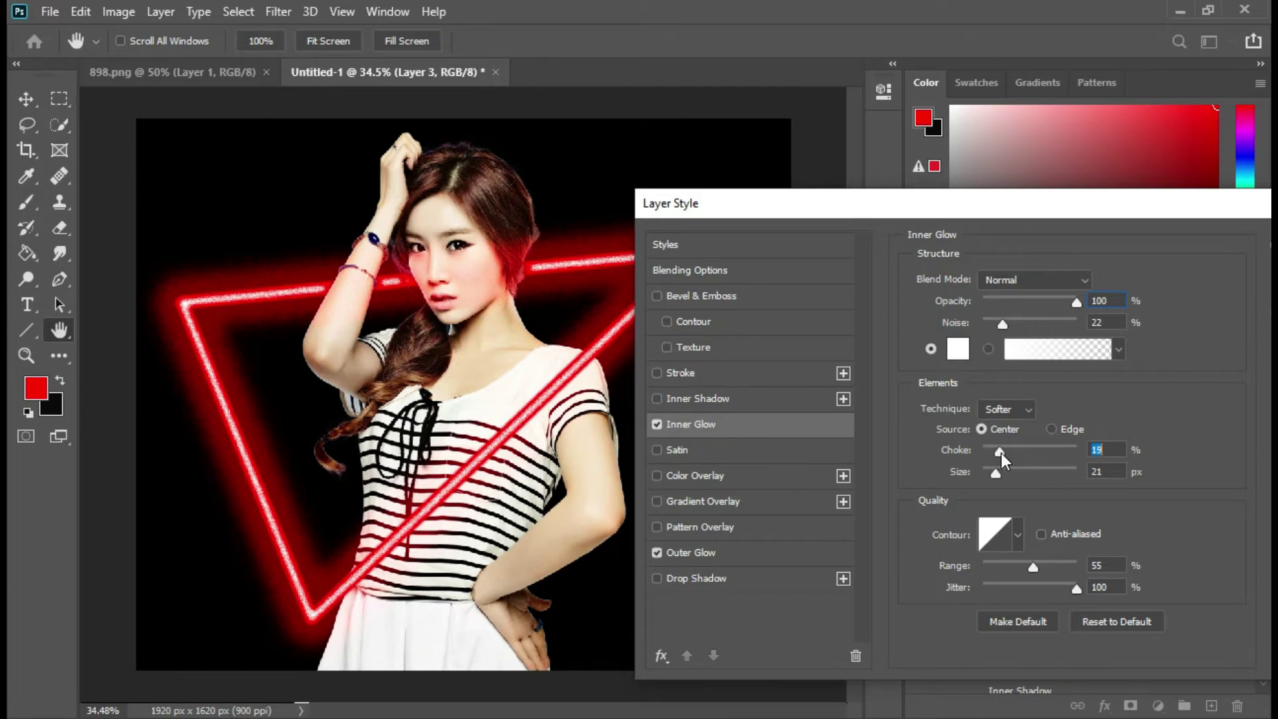
# Step: Set the Inner Glow to choke 26%, size 24 px and range 55%, then apply the style
pyautogui.moveTo(1001, 452); pyautogui.dragTo(1000, 471)
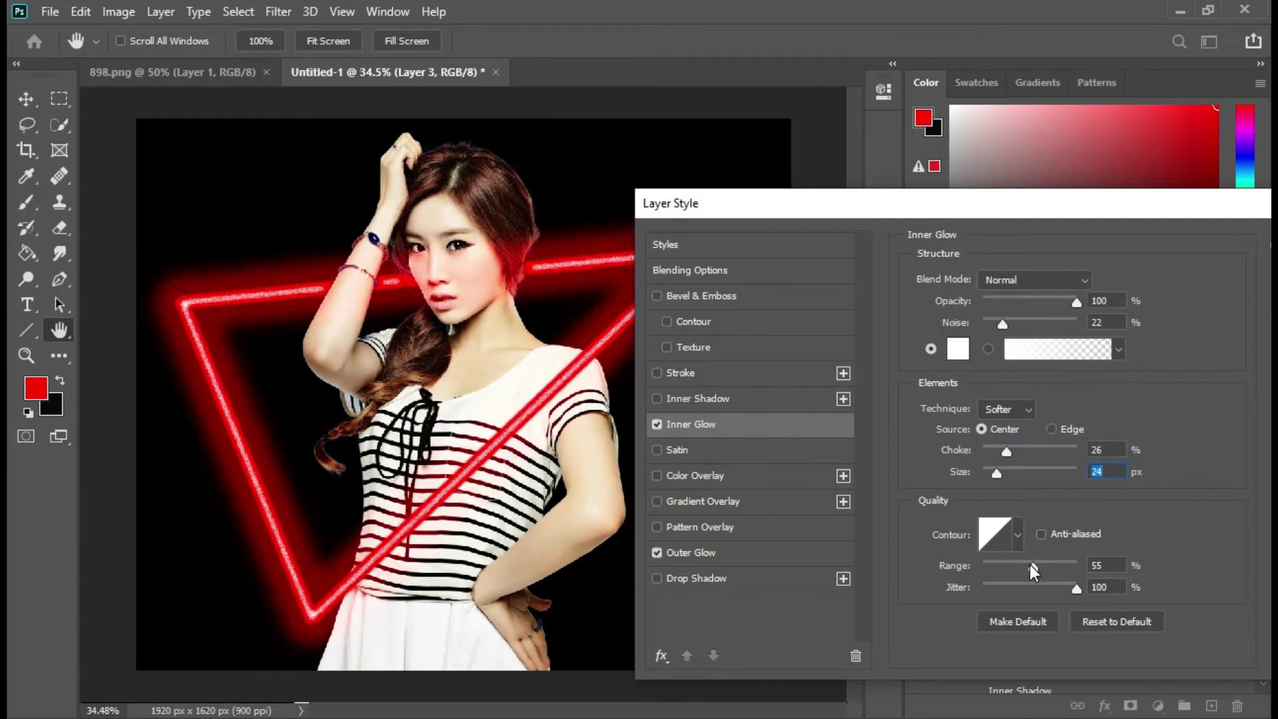
pyautogui.moveTo(1032, 566); pyautogui.dragTo(1062, 561)
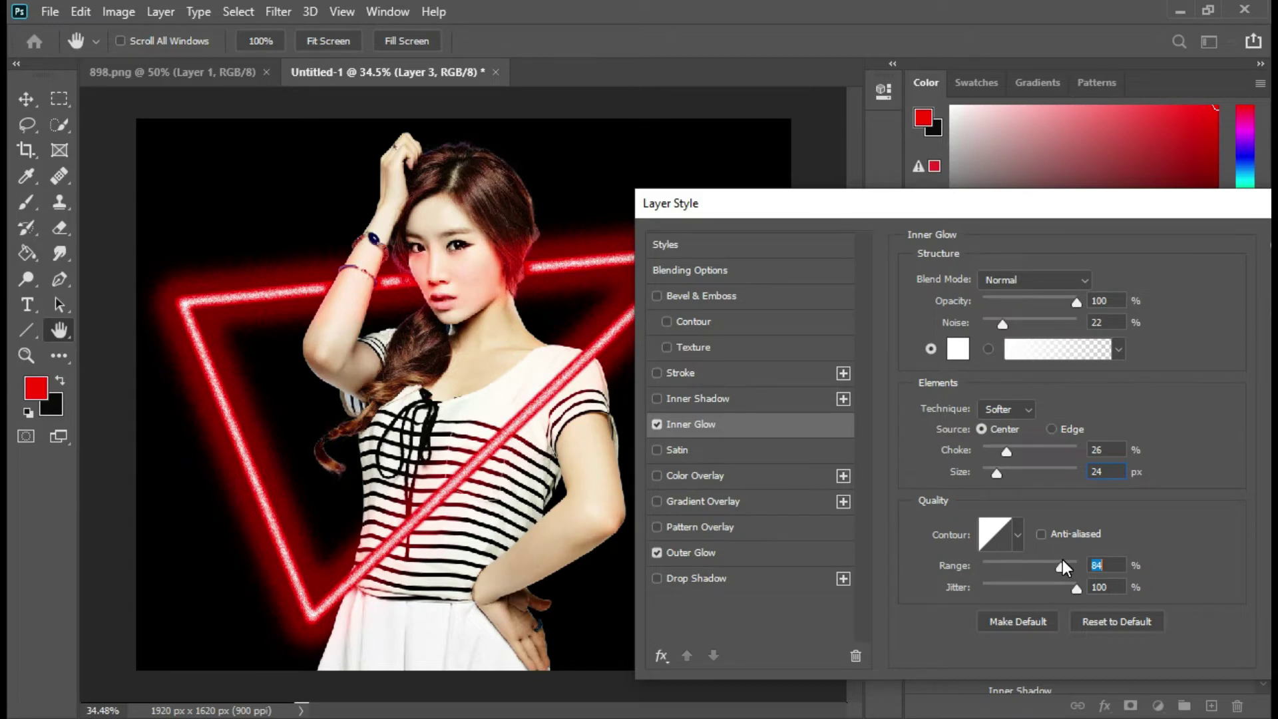
pyautogui.moveTo(1026, 559); pyautogui.dragTo(1032, 559)
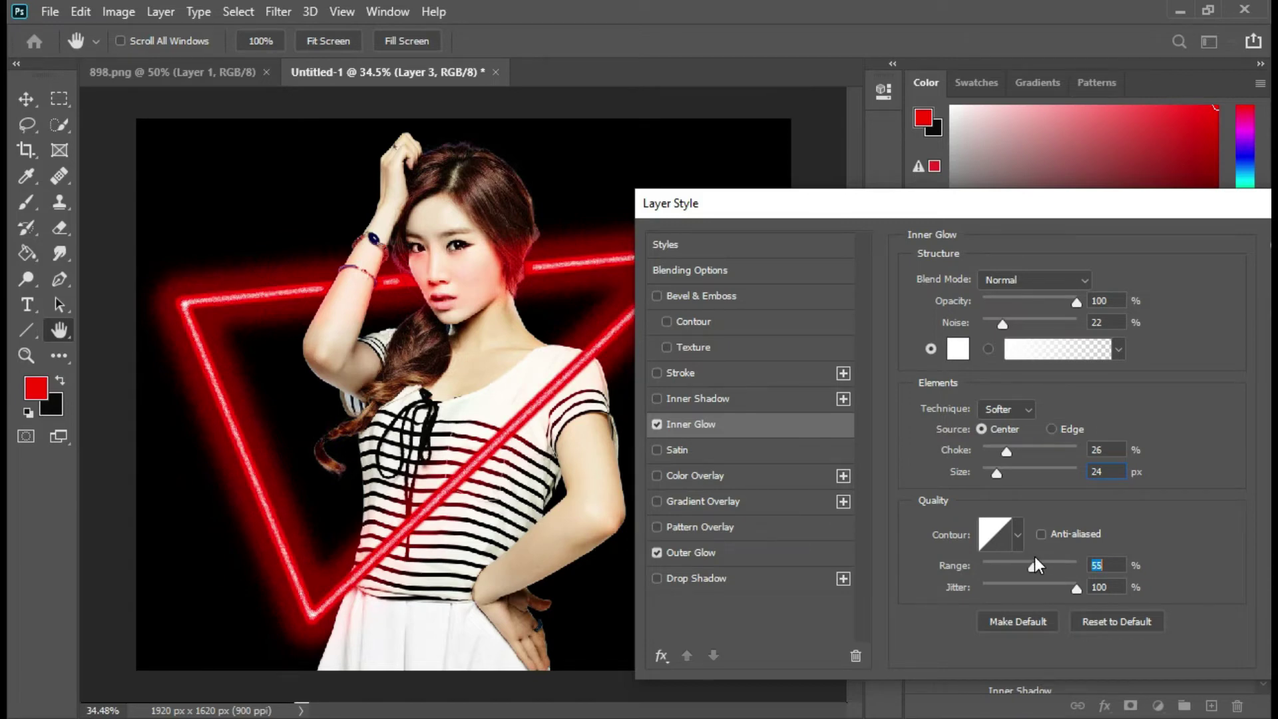
pyautogui.moveTo(1126, 217); pyautogui.dragTo(945, 218)
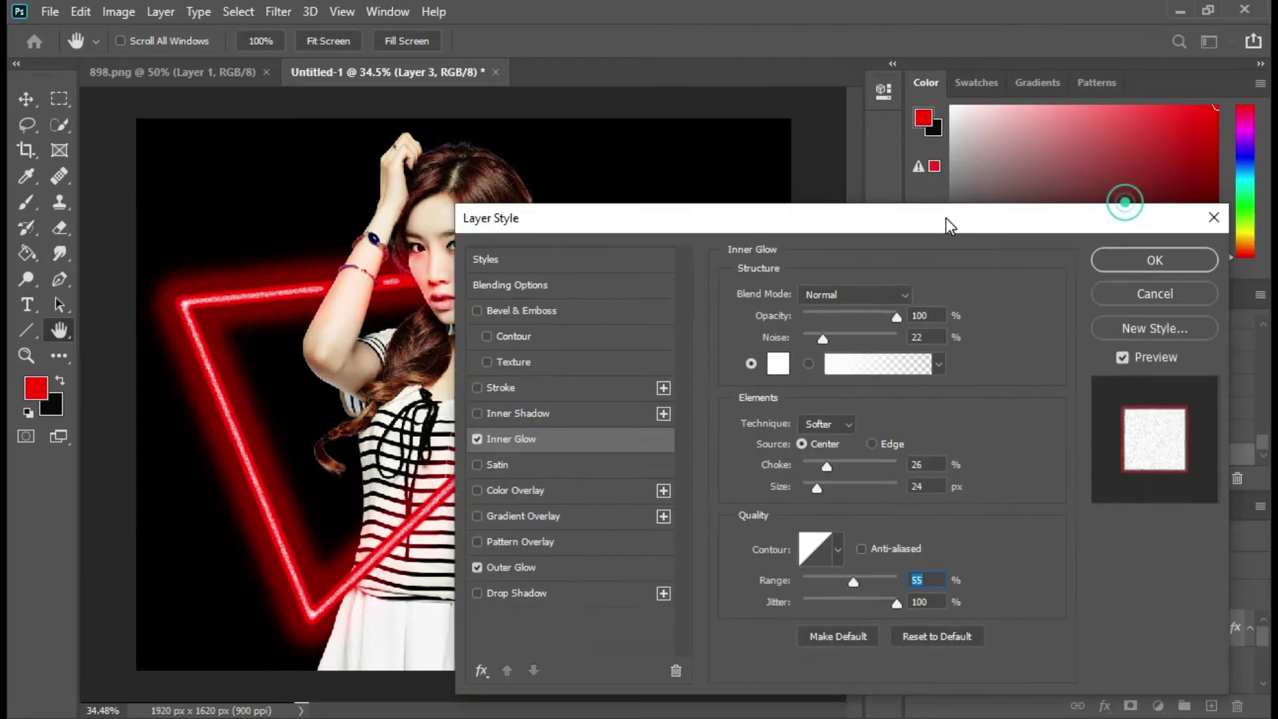
pyautogui.click(1128, 256)
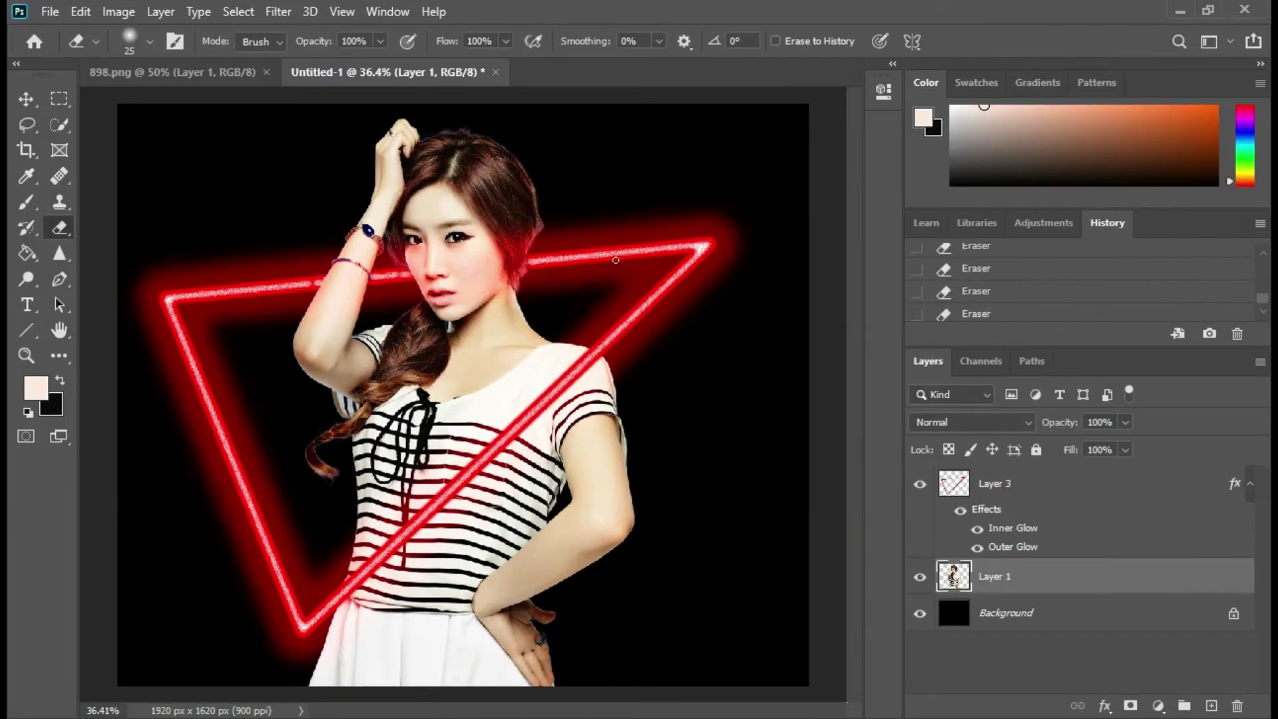
# Step: Apply a Color Balance to Layer 1 pushing the midtones toward red
pyautogui.click(118, 12)
pyautogui.moveTo(150, 62)
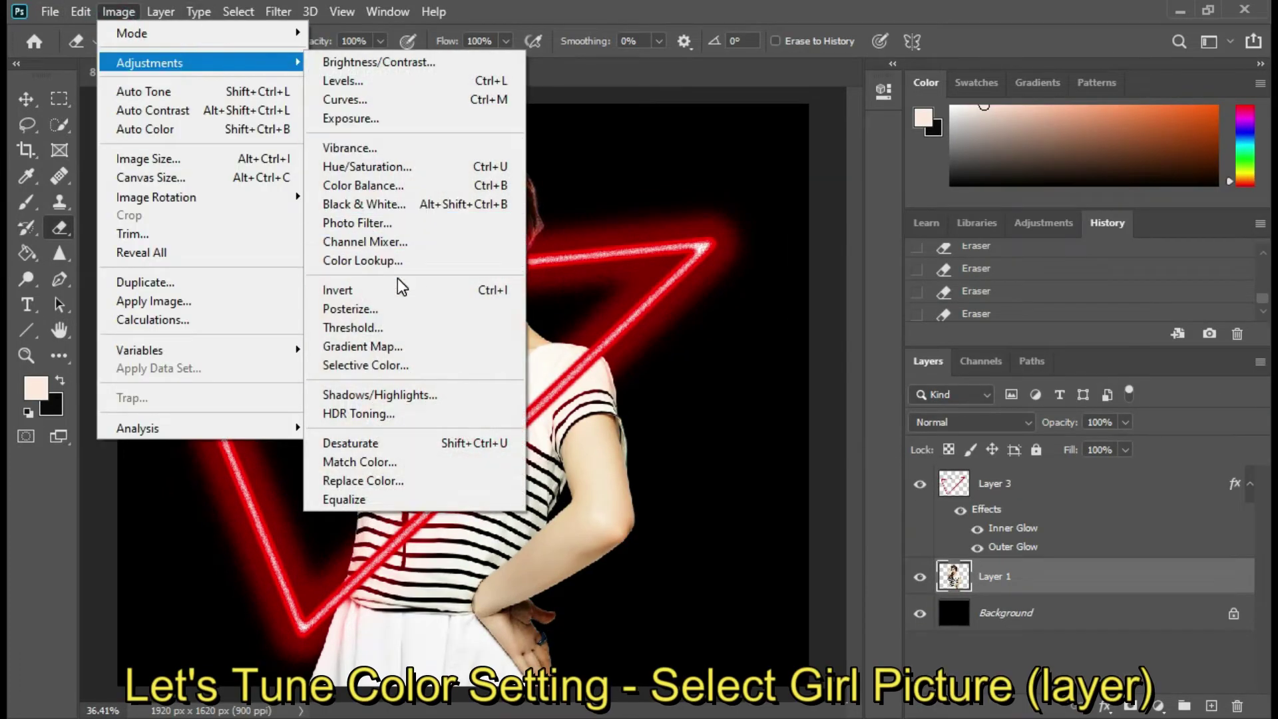
pyautogui.click(413, 185)
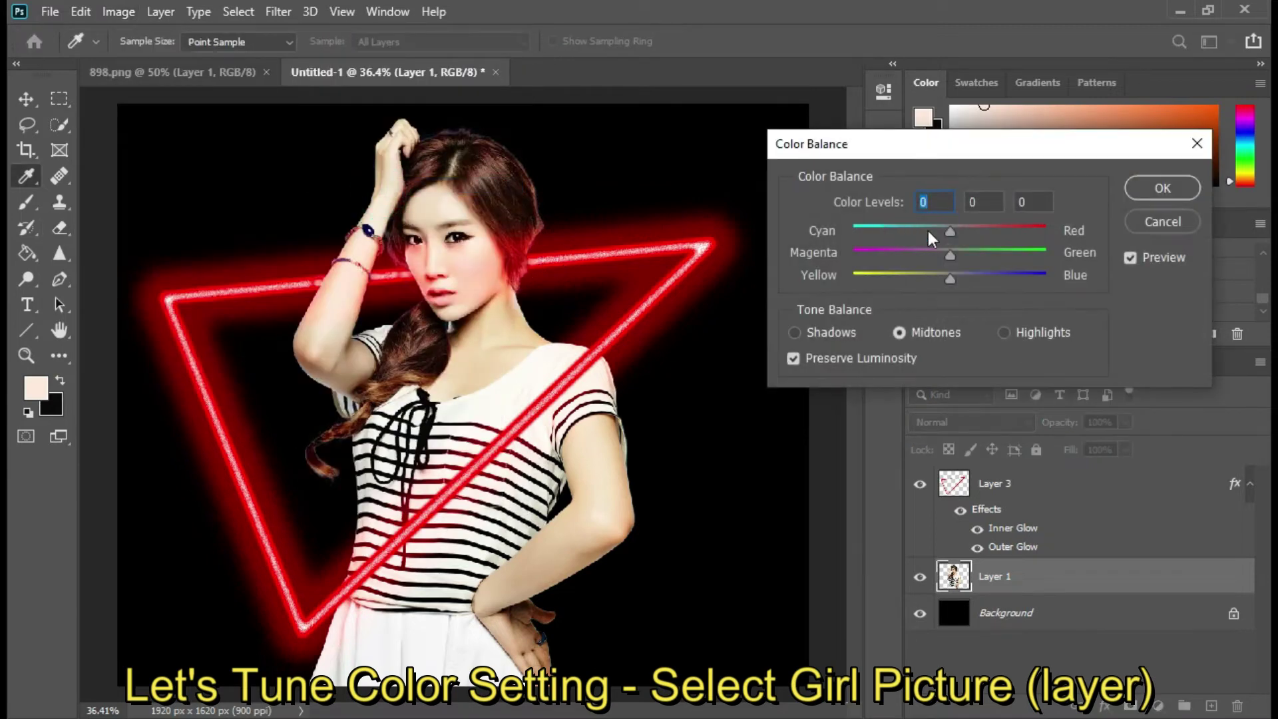
pyautogui.moveTo(969, 227); pyautogui.dragTo(1016, 233)
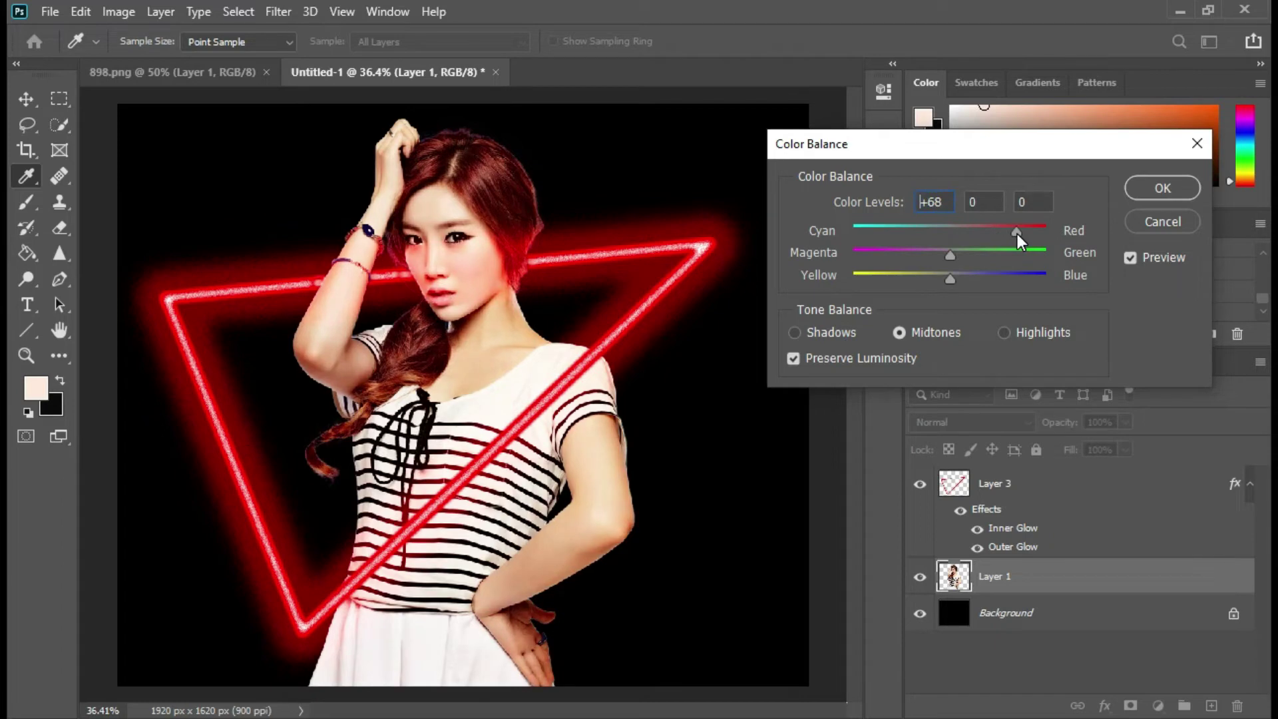
pyautogui.click(1009, 237)
pyautogui.click(1161, 188)
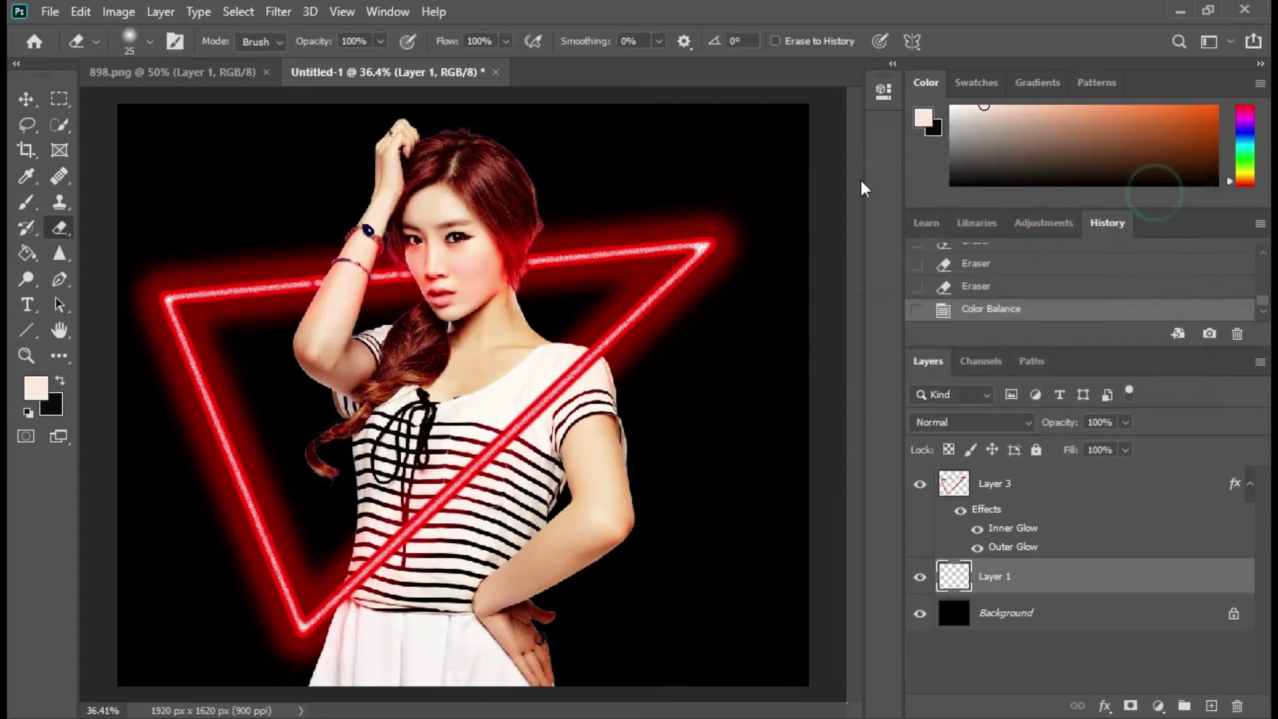
# Step: Apply a Hue/Saturation adjustment with slightly higher saturation and a small hue shift
pyautogui.click(120, 11)
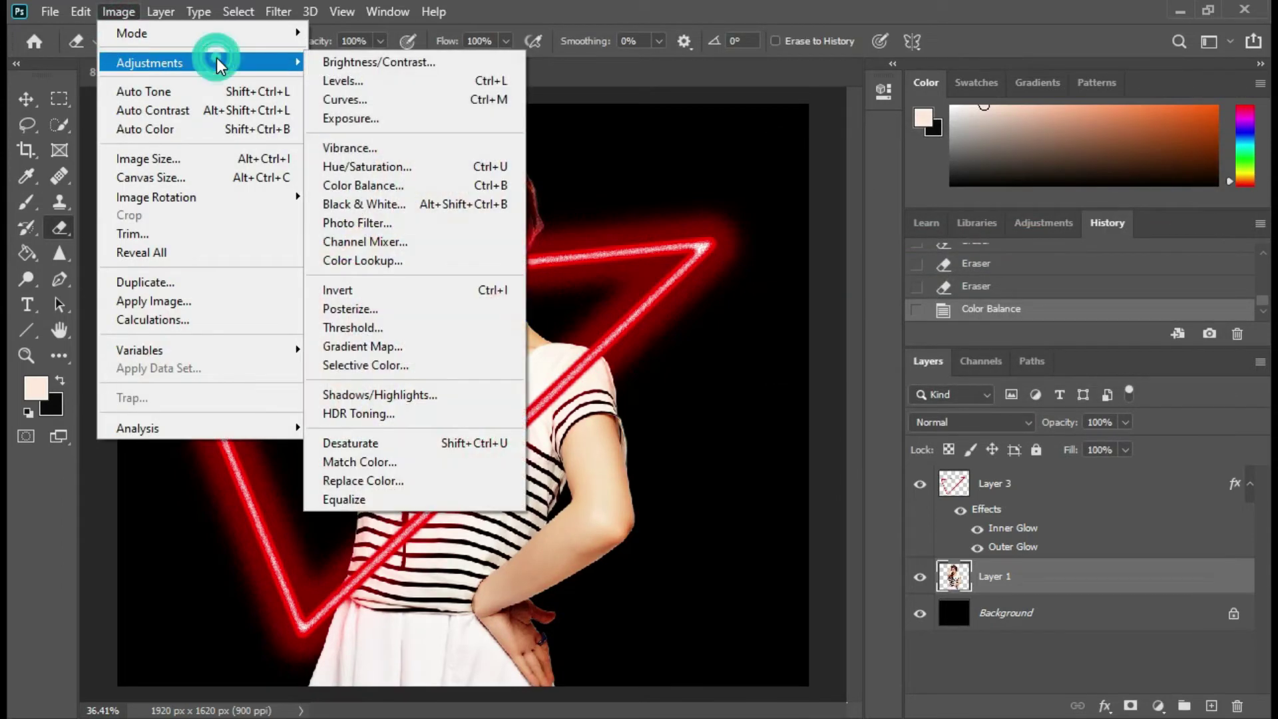
pyautogui.moveTo(150, 62)
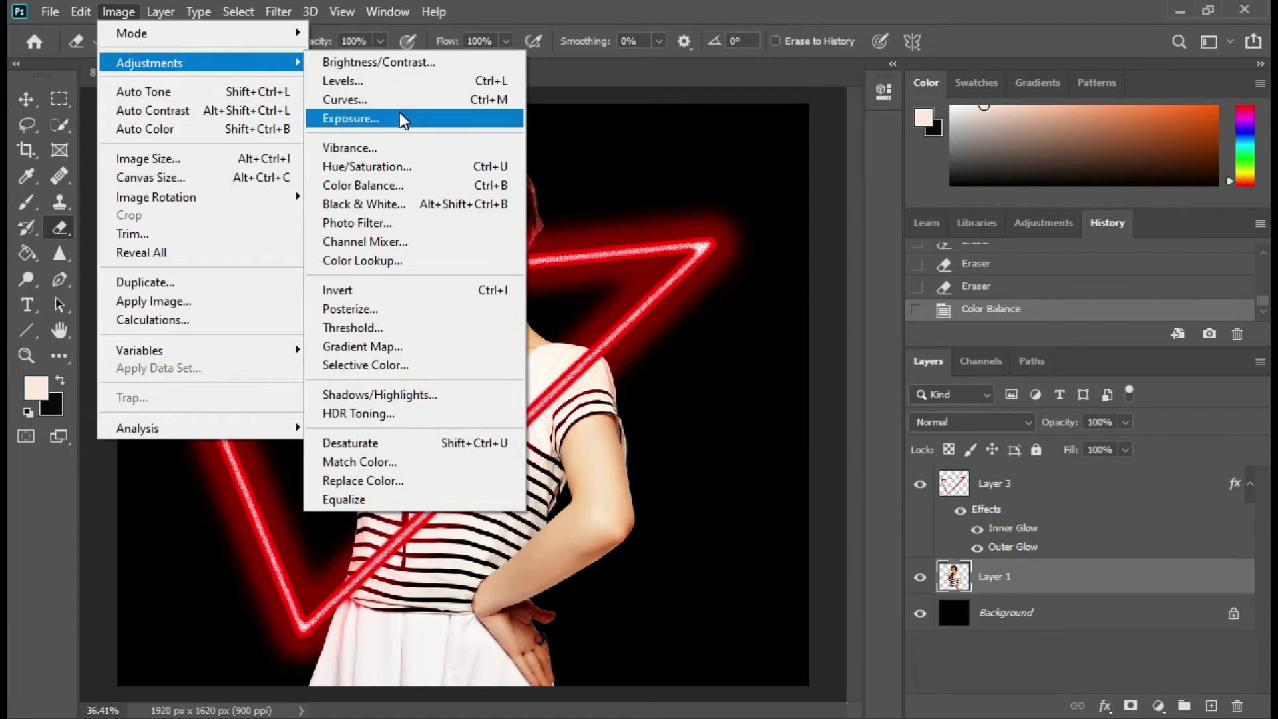
pyautogui.click(405, 166)
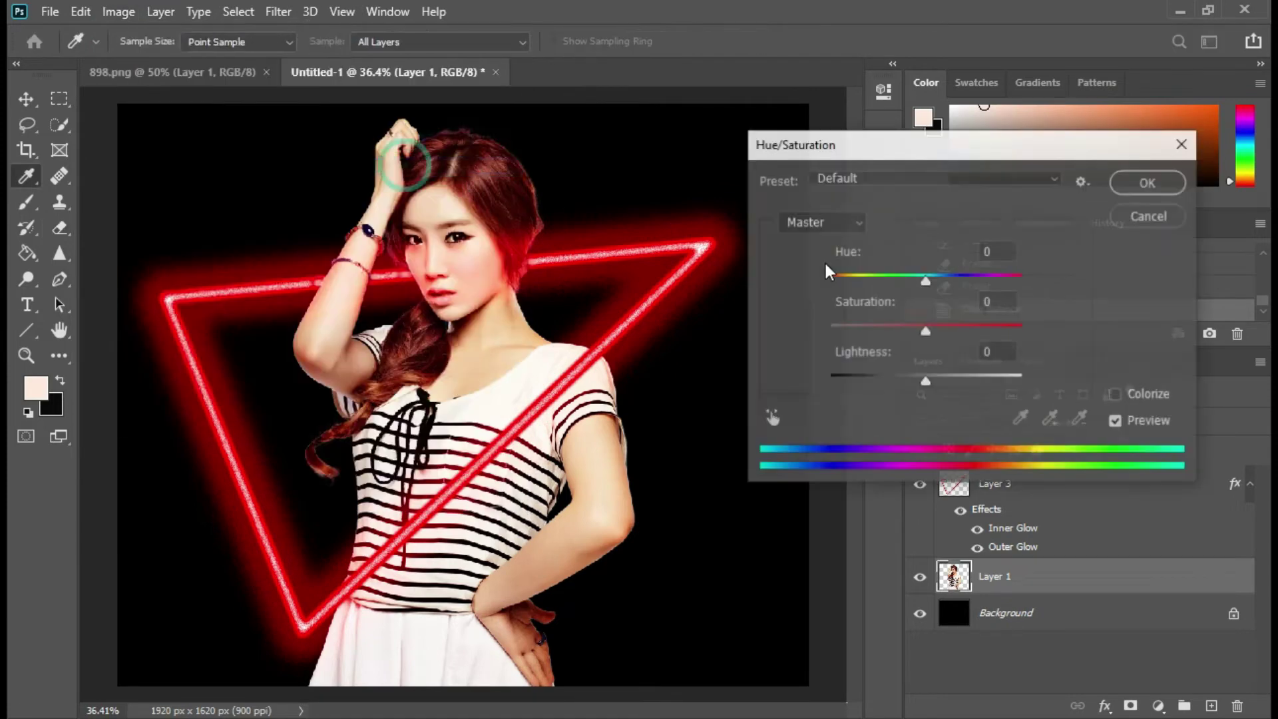
pyautogui.moveTo(925, 330); pyautogui.dragTo(929, 330)
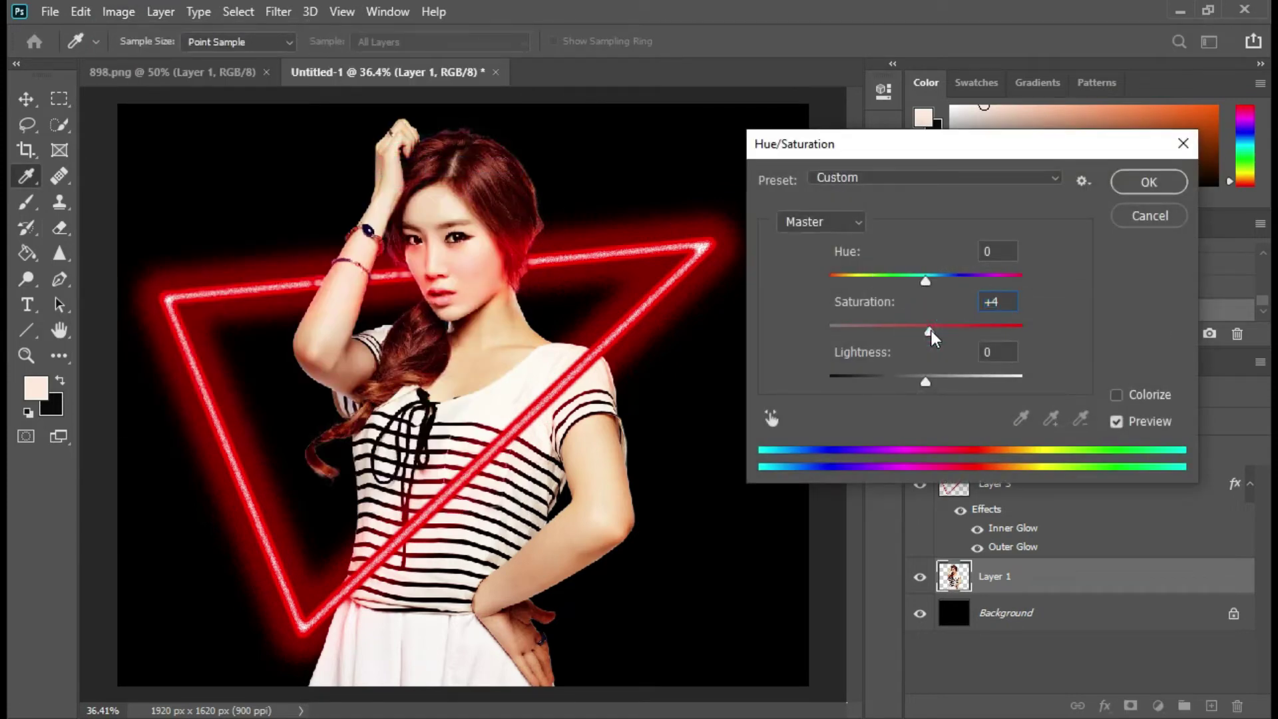
pyautogui.moveTo(928, 282); pyautogui.dragTo(919, 286)
pyautogui.click(1165, 184)
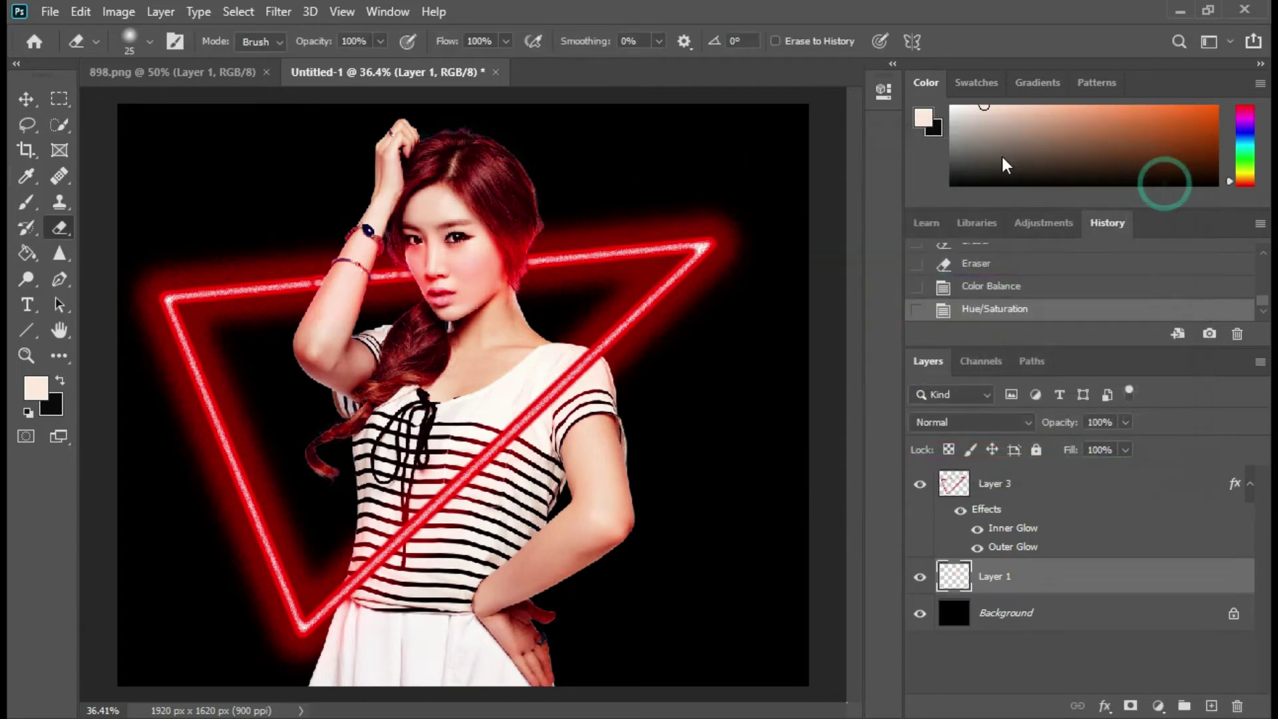
# Step: Apply Brightness/Contrast with brightness -2 and contrast -9
pyautogui.click(119, 11)
pyautogui.moveTo(150, 63)
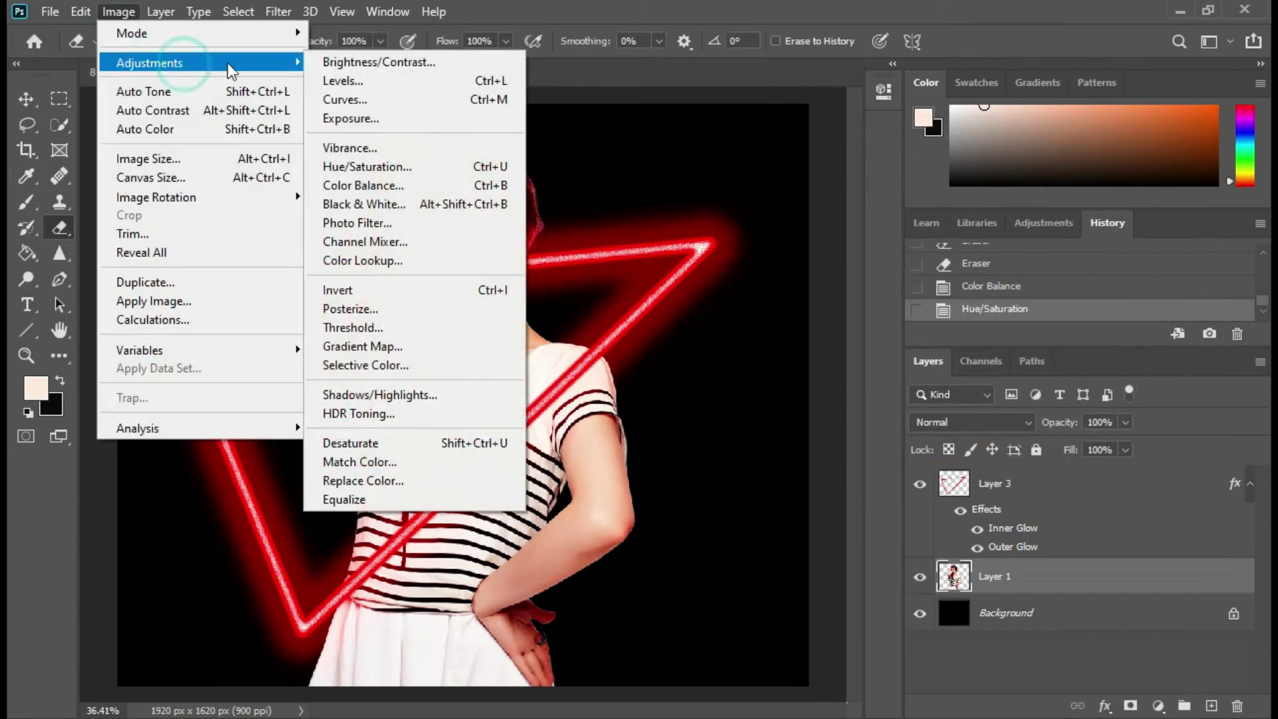
pyautogui.click(340, 64)
pyautogui.moveTo(717, 205); pyautogui.dragTo(720, 206)
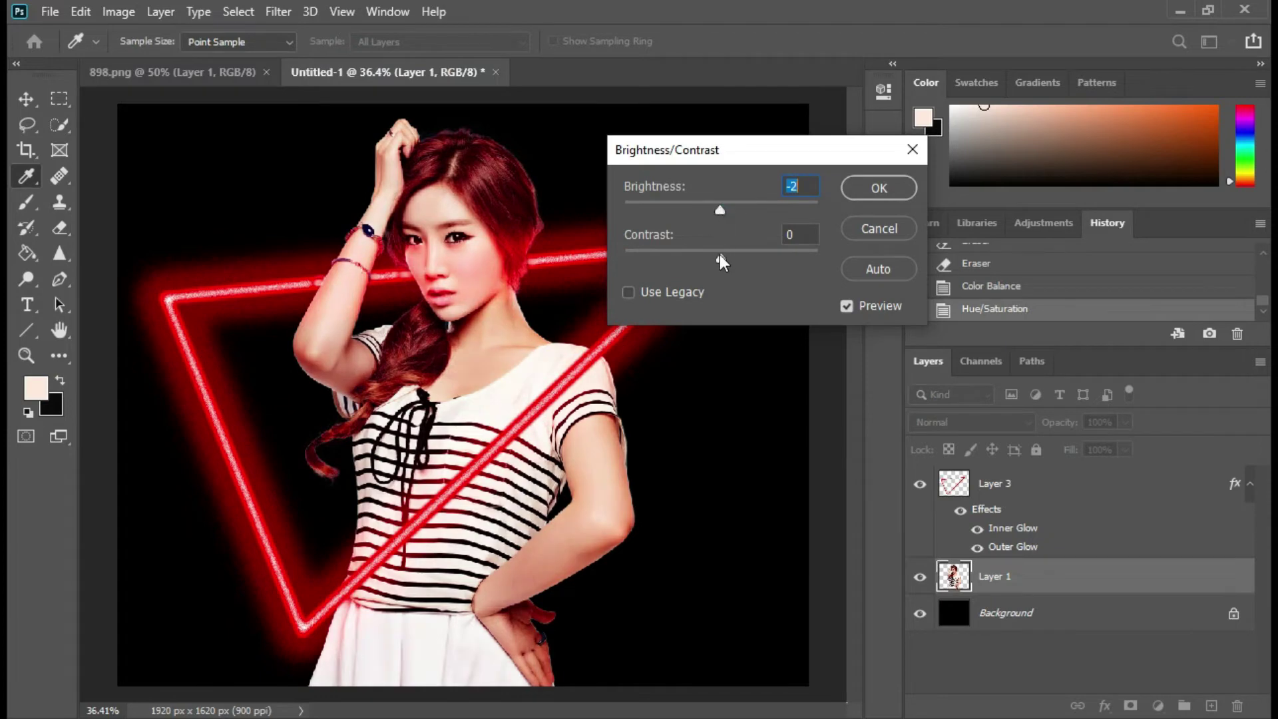
pyautogui.moveTo(720, 258)
pyautogui.mouseDown()
pyautogui.moveTo(701, 261)
pyautogui.moveTo(748, 257)
pyautogui.mouseUp()
pyautogui.click(874, 186)
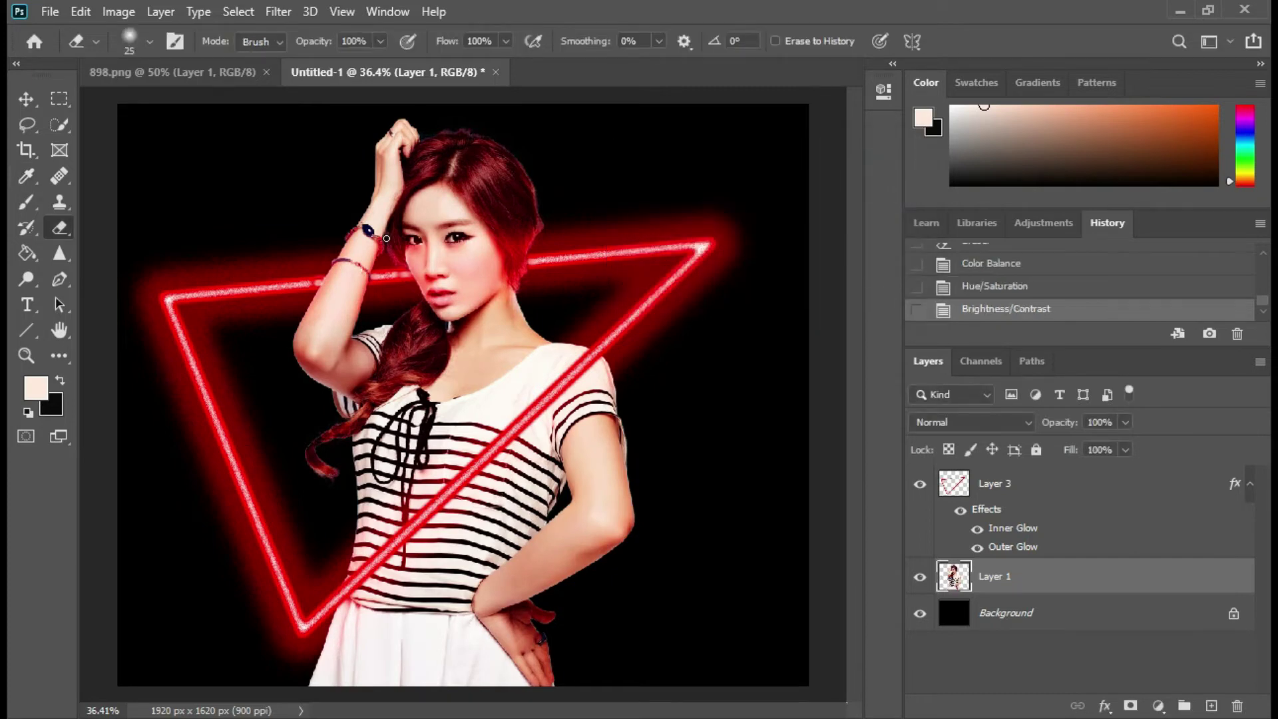
# Step: Select Layer 1 and pick the Brush with red sampled from the neon line
pyautogui.scroll(2, 386, 237)
pyautogui.scroll(-2, 795, 526)
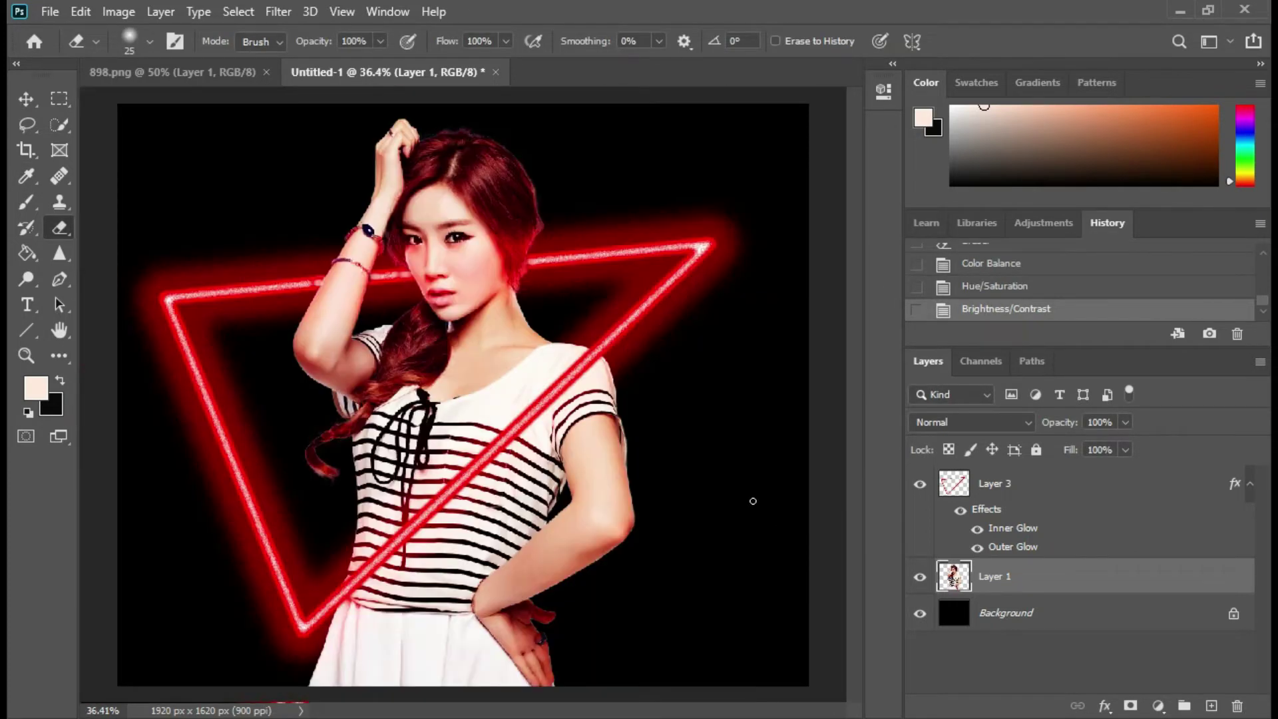
pyautogui.click(957, 613)
pyautogui.click(989, 578)
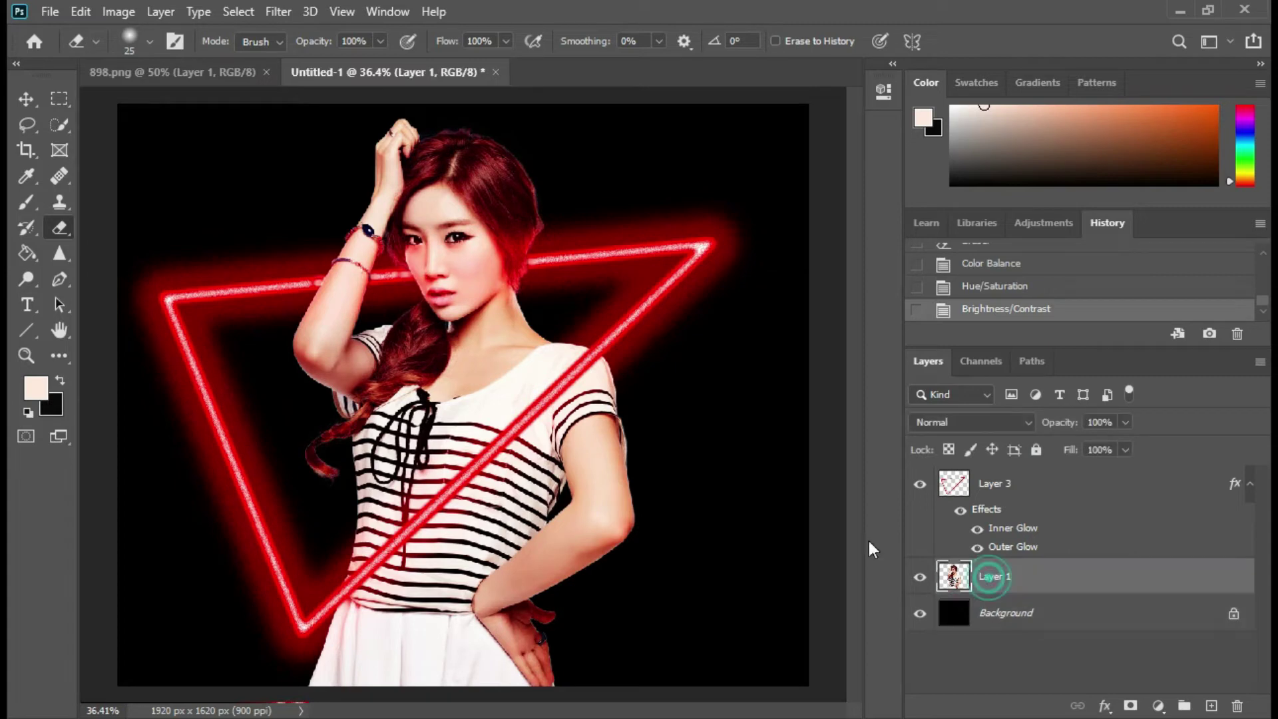
pyautogui.click(26, 202)
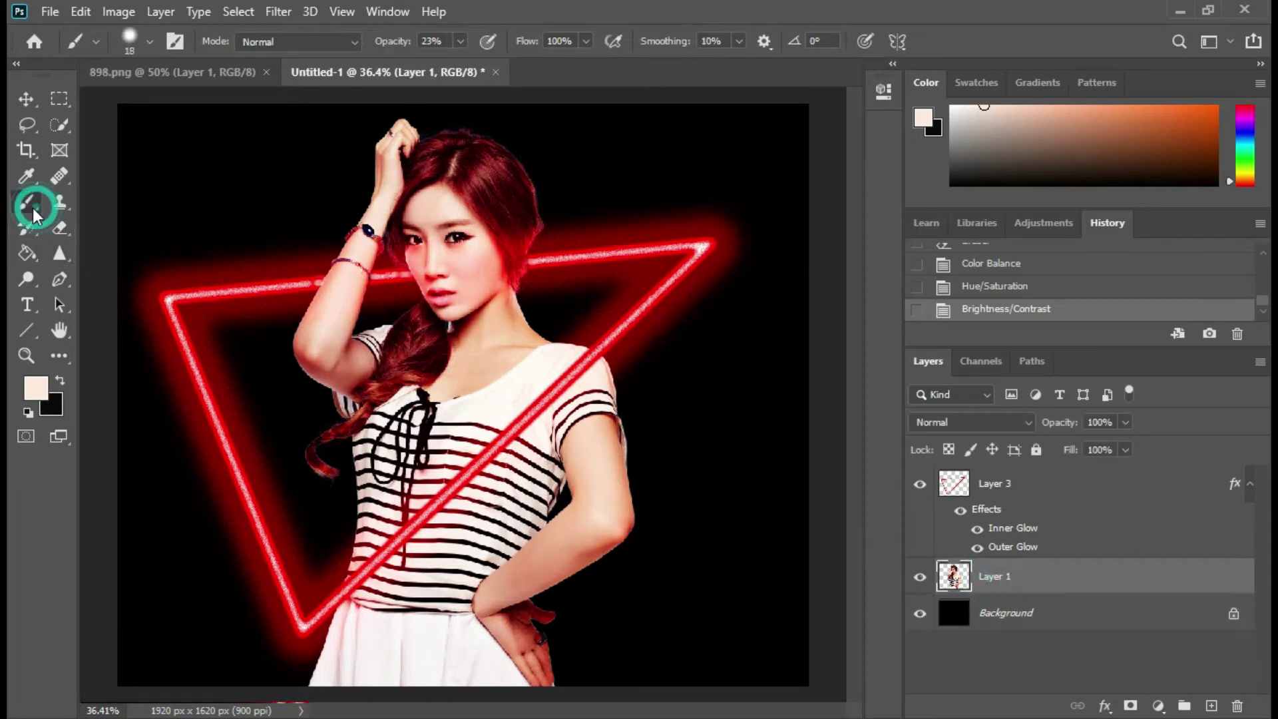
pyautogui.keyDown('alt'); pyautogui.click(576, 252); pyautogui.keyUp('alt')
# Step: Try an 88 px brush stroke on the shirt, then undo it
pyautogui.rightClick(574, 347)
pyautogui.doubleClick(766, 371)
pyautogui.write('88')
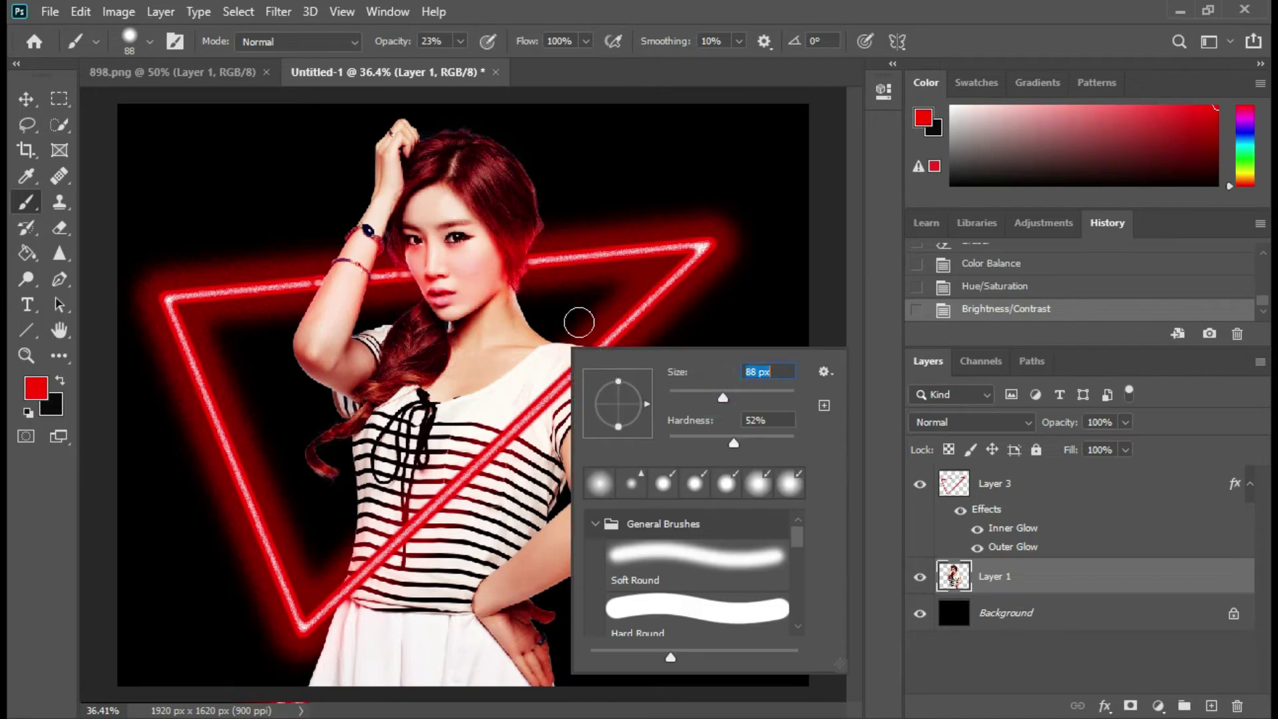
pyautogui.press('Return')
pyautogui.moveTo(496, 466); pyautogui.dragTo(538, 424)
pyautogui.hotkey('ctrl', 'z')
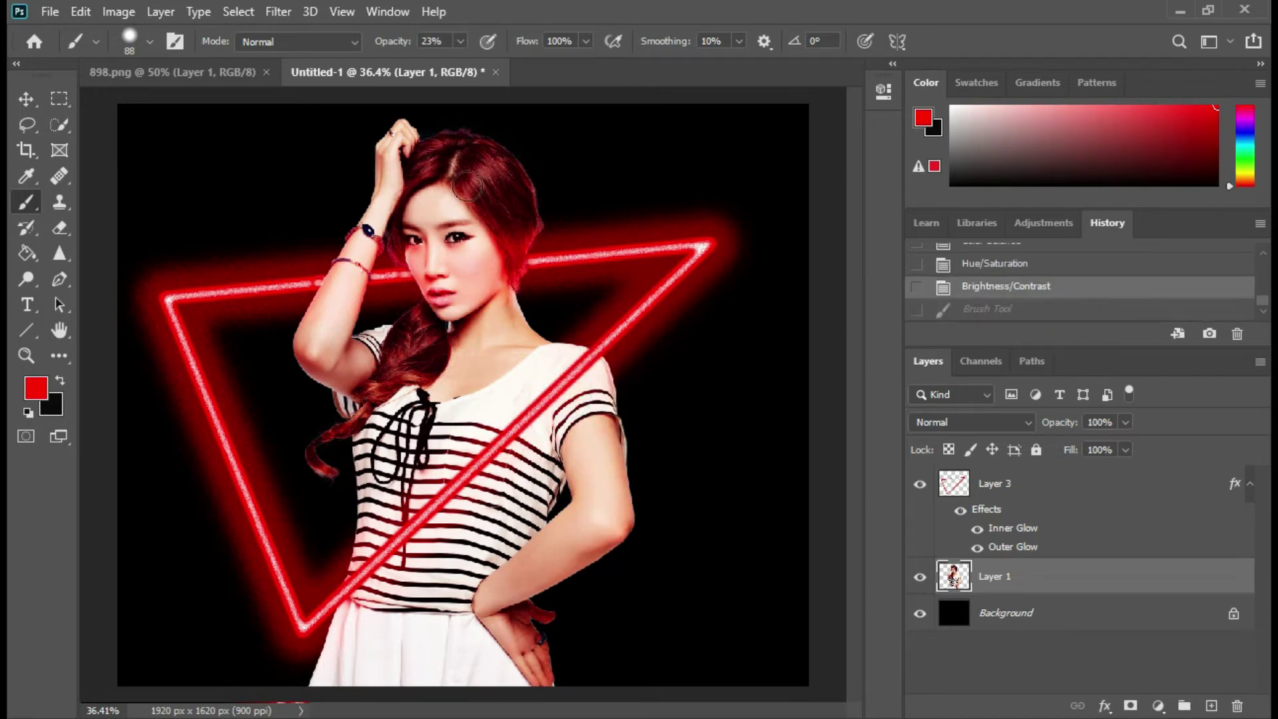
# Step: Paint red along the shirt diagonal with a 23%-opacity, 0%-hardness, 143 px brush, then enlarge it to 190 px
pyautogui.click(459, 40)
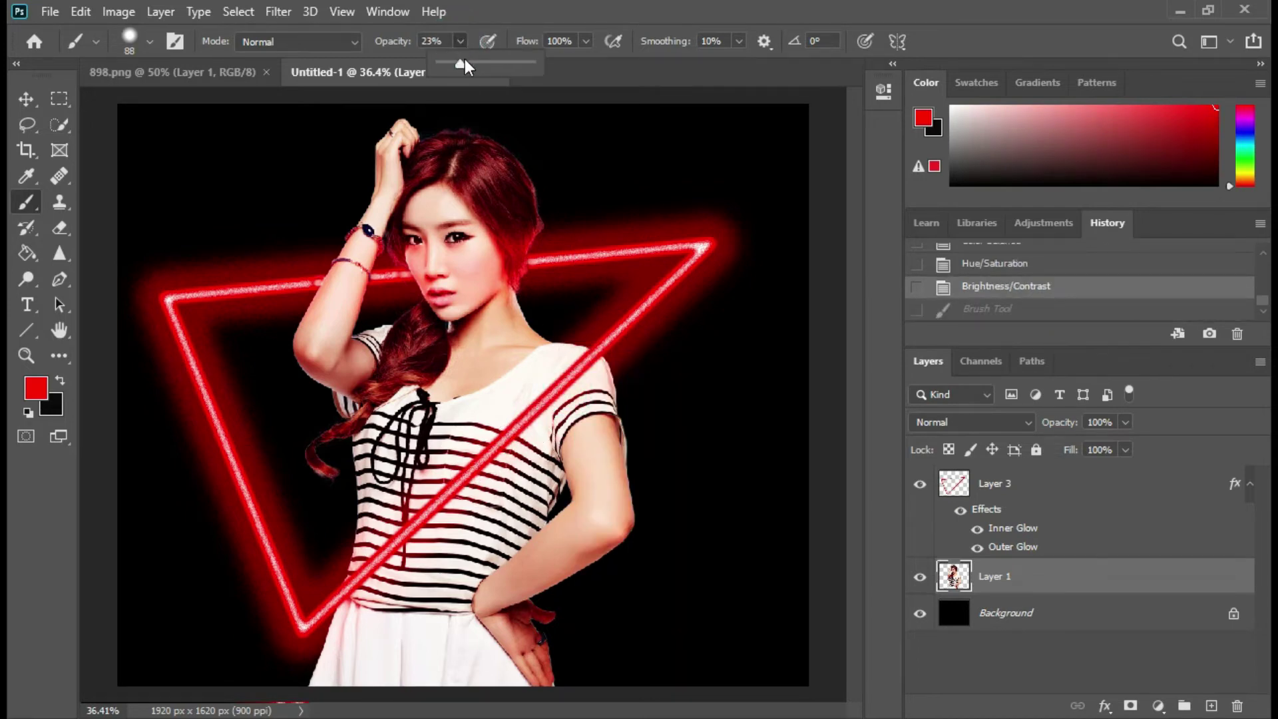
pyautogui.rightClick(516, 297)
pyautogui.moveTo(673, 345); pyautogui.dragTo(688, 346)
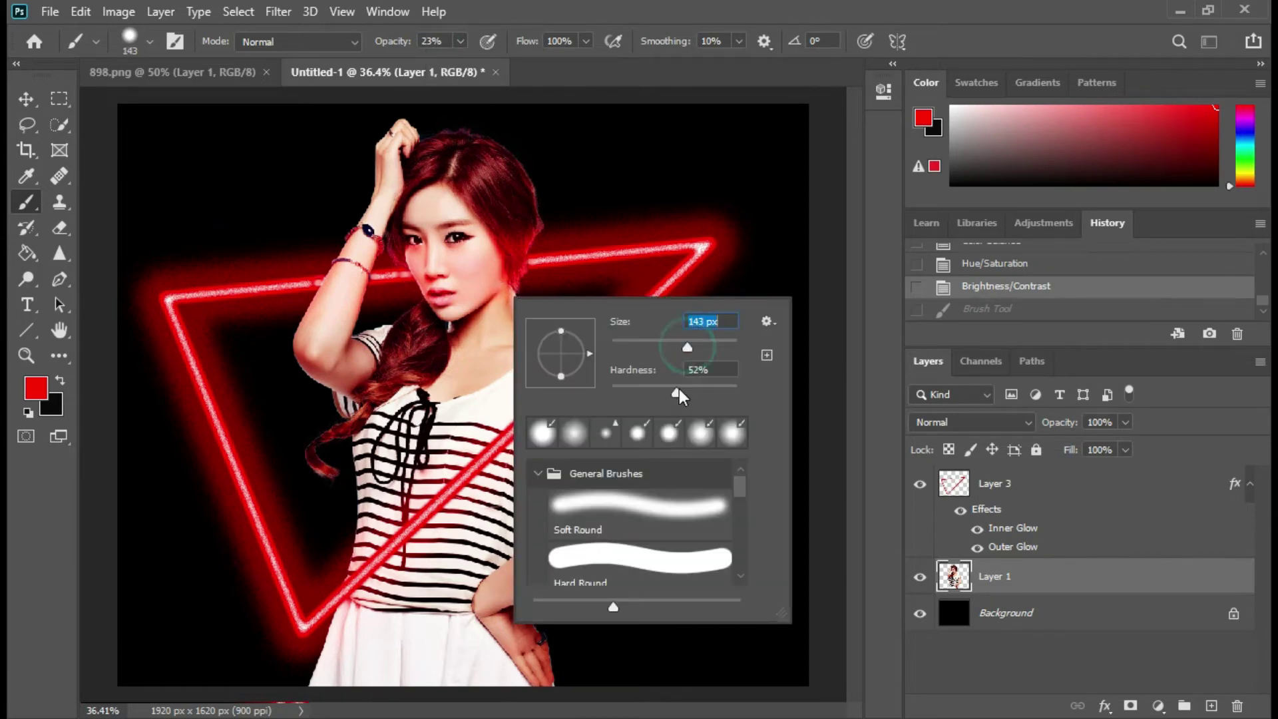
pyautogui.moveTo(677, 393); pyautogui.dragTo(618, 387)
pyautogui.click(466, 468)
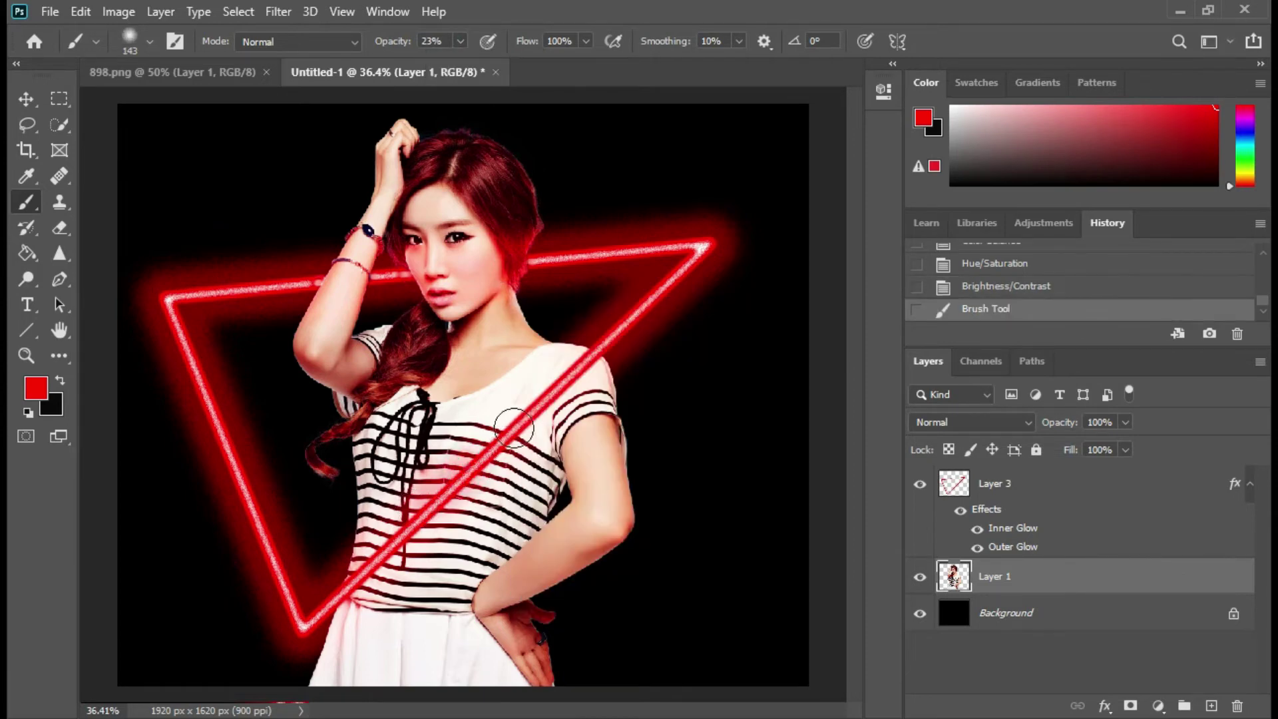
pyautogui.keyDown('shift'); pyautogui.click(592, 363); pyautogui.keyUp('shift')
pyautogui.rightClick(528, 402)
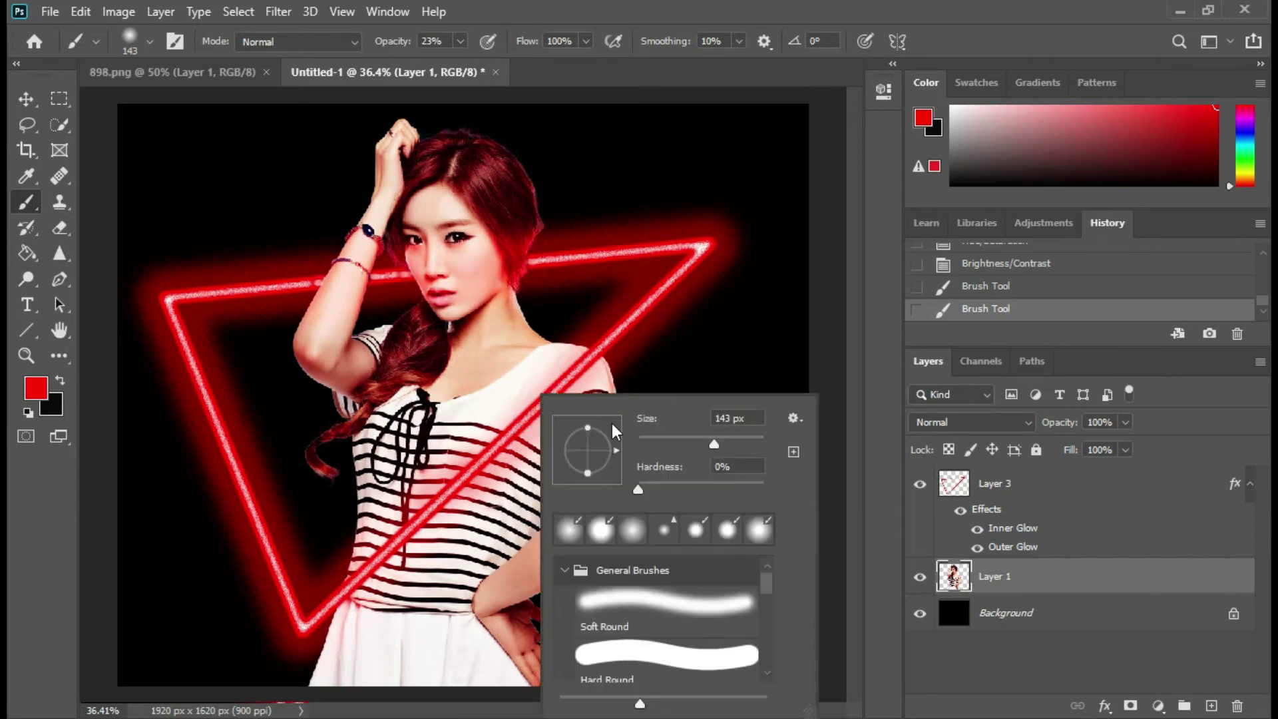
pyautogui.moveTo(720, 444); pyautogui.dragTo(729, 444)
# Step: Dab soft red glow on the shoulder, then shrink the brush to 44 px
pyautogui.press('Return')
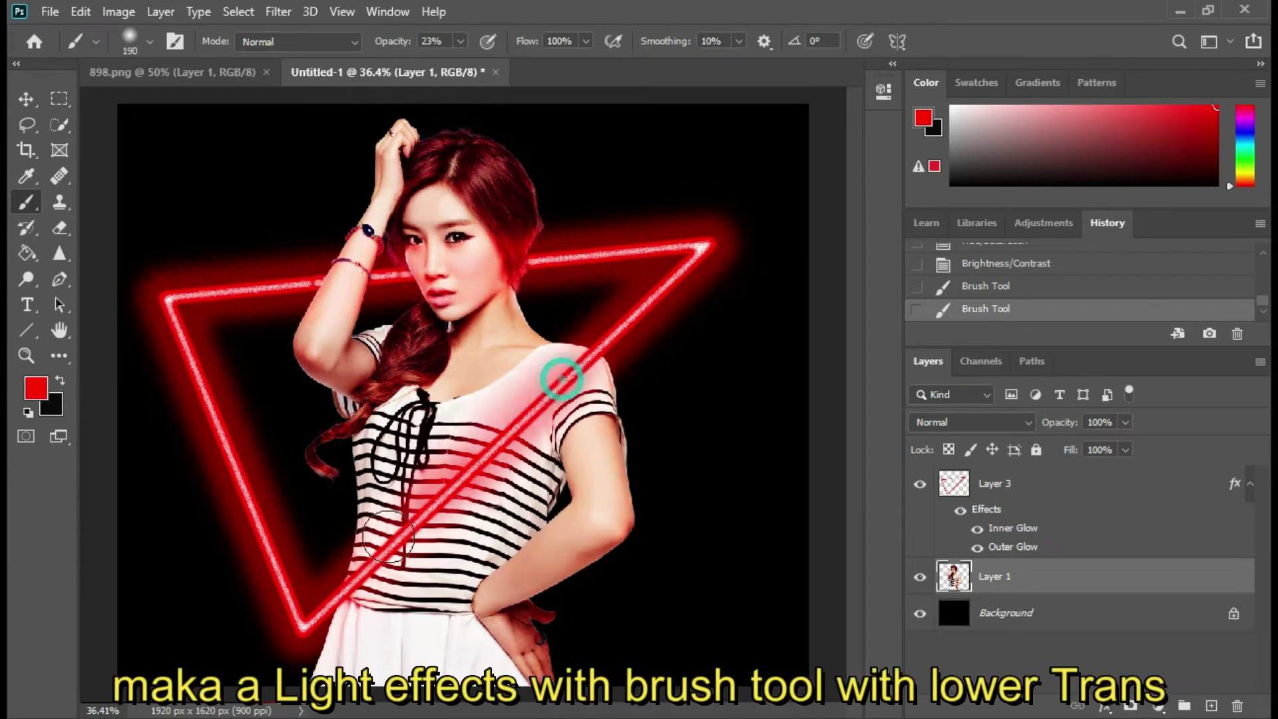
pyautogui.click(559, 369)
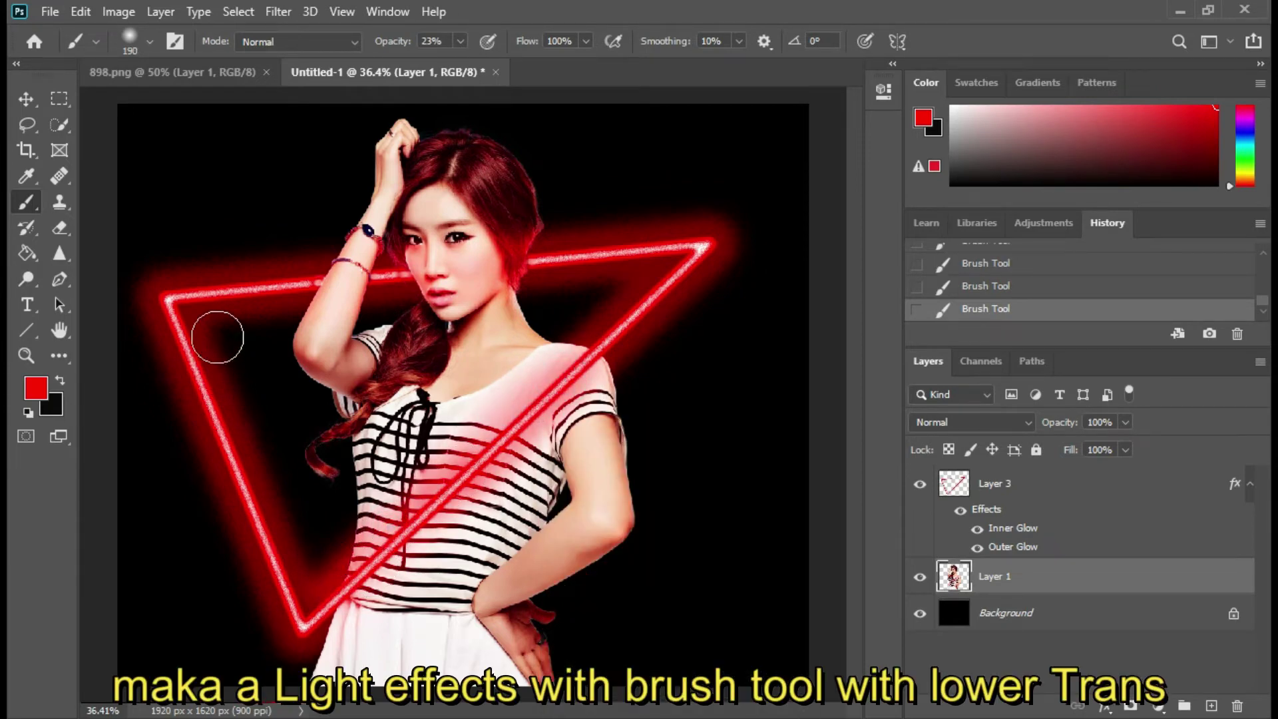
pyautogui.rightClick(421, 282)
pyautogui.click(522, 322)
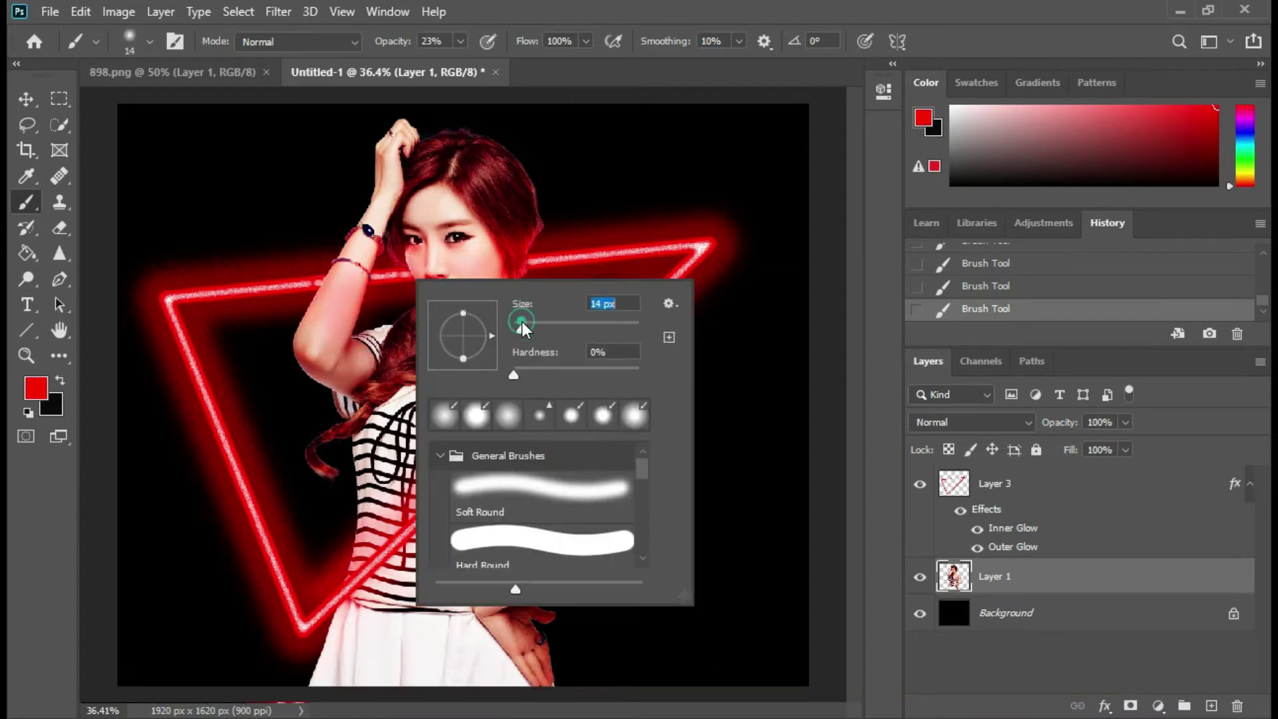
pyautogui.click(537, 324)
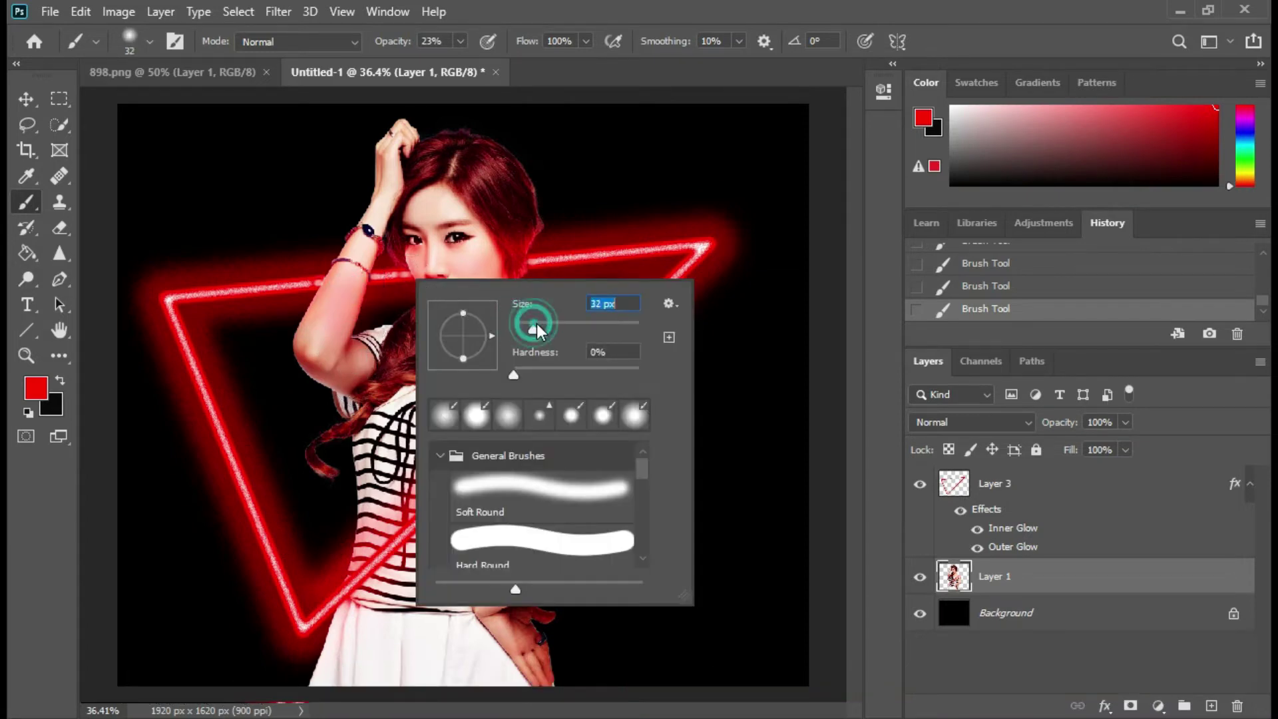
pyautogui.click(412, 265)
# Step: Paint red light over the cheek, hairline, hair, neck and shoulder
pyautogui.moveTo(423, 286)
pyautogui.mouseDown()
pyautogui.moveTo(394, 232)
pyautogui.moveTo(371, 256)
pyautogui.mouseUp()
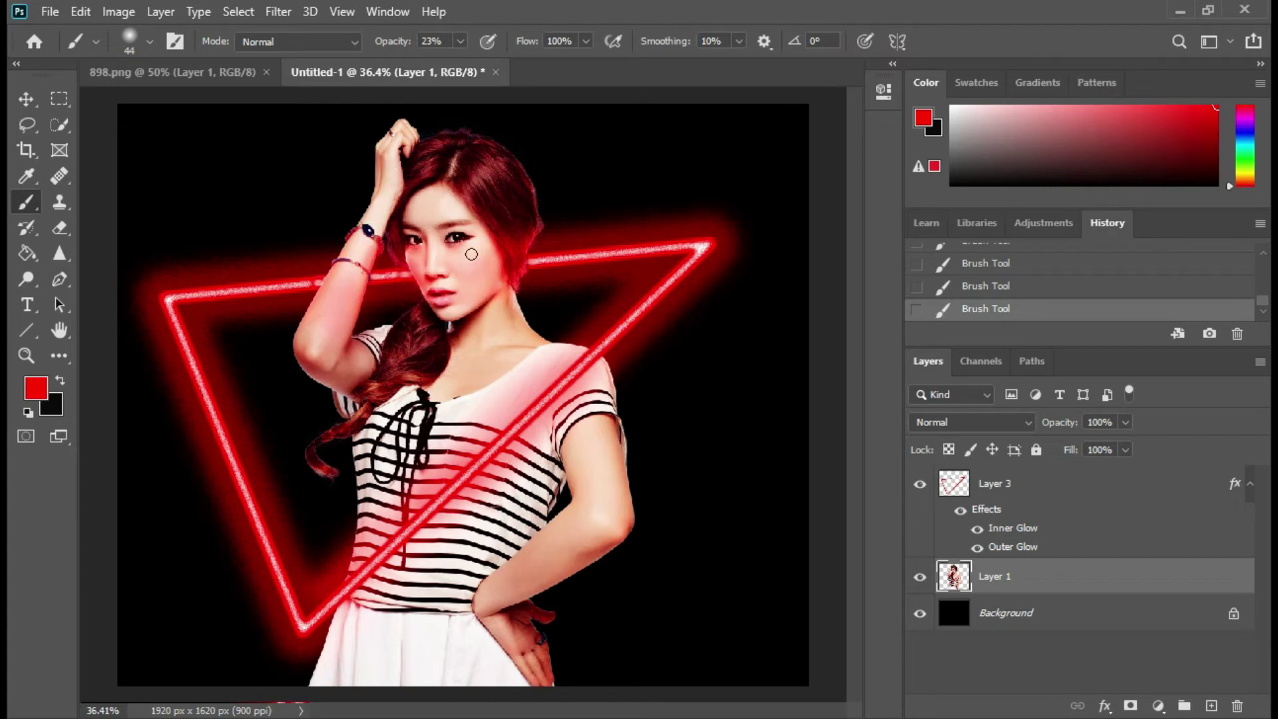
pyautogui.click(529, 195)
pyautogui.moveTo(511, 298)
pyautogui.mouseDown()
pyautogui.moveTo(520, 329)
pyautogui.moveTo(575, 355)
pyautogui.moveTo(615, 400)
pyautogui.moveTo(606, 420)
pyautogui.mouseUp()
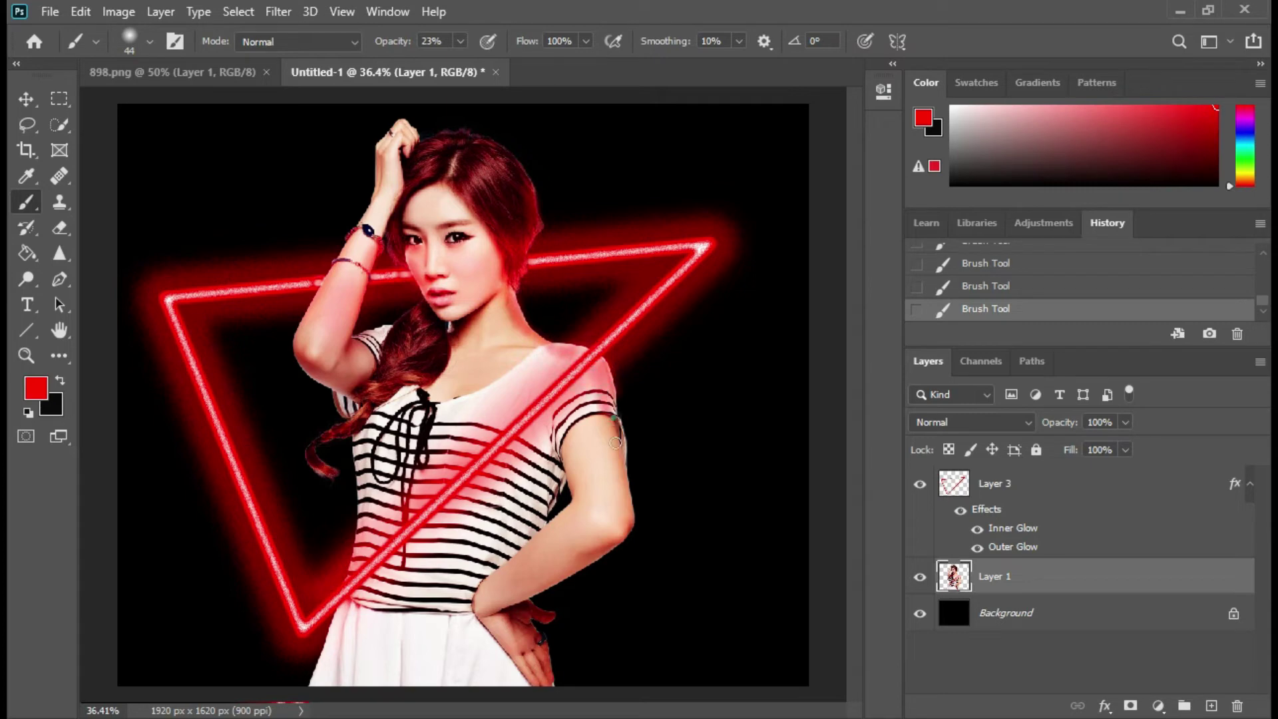
pyautogui.moveTo(606, 420); pyautogui.dragTo(616, 421)
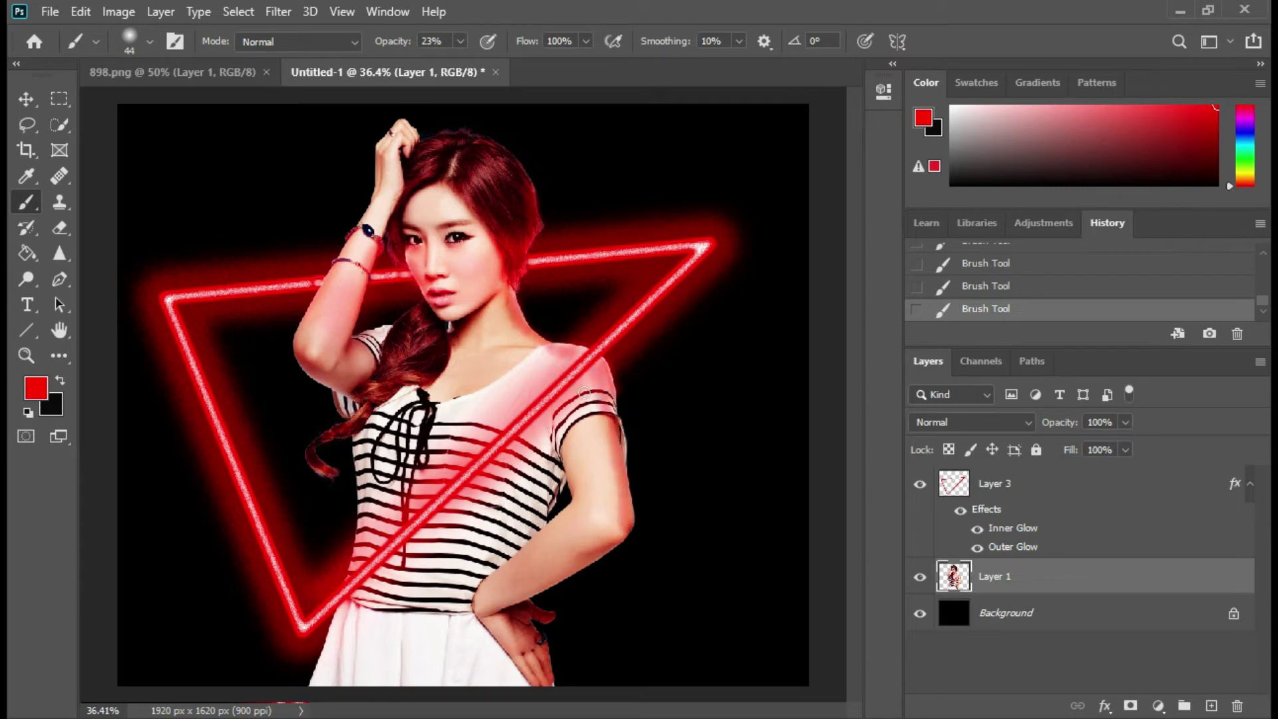
pyautogui.rightClick(622, 409)
# Step: Set the brush to 88 px size and 11% opacity
pyautogui.click(783, 442)
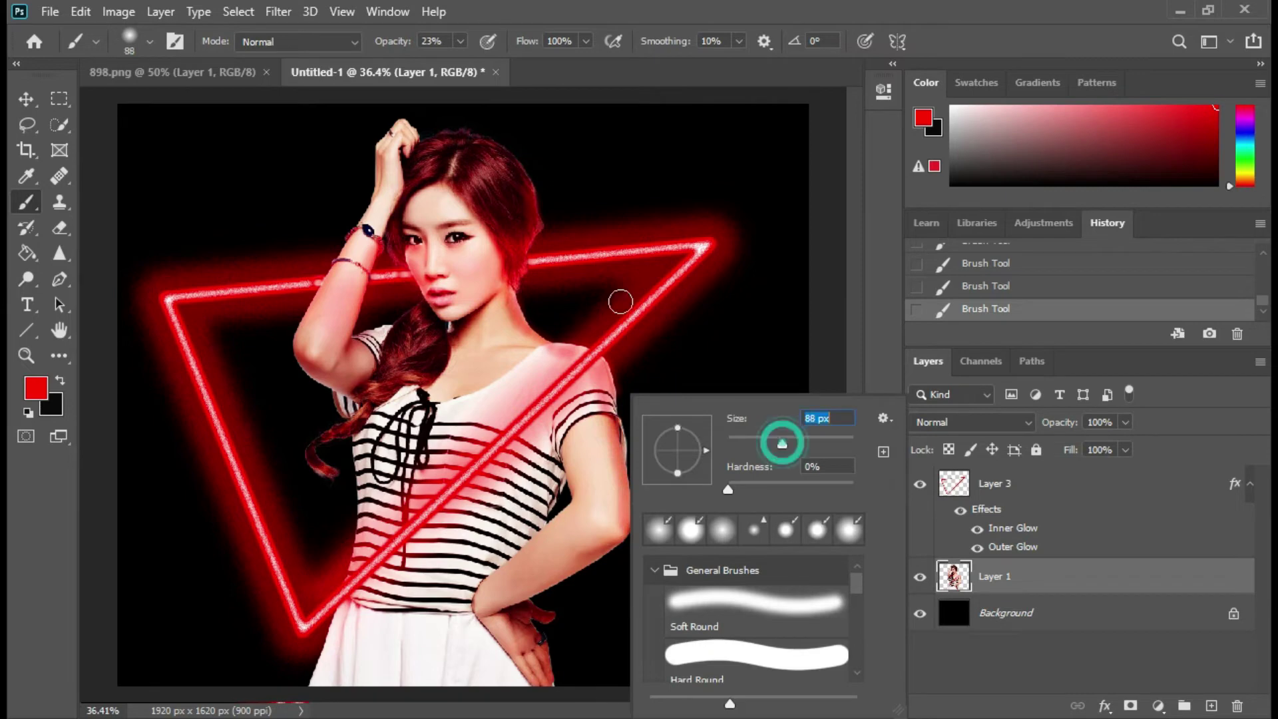
pyautogui.click(461, 41)
pyautogui.moveTo(458, 63); pyautogui.dragTo(450, 63)
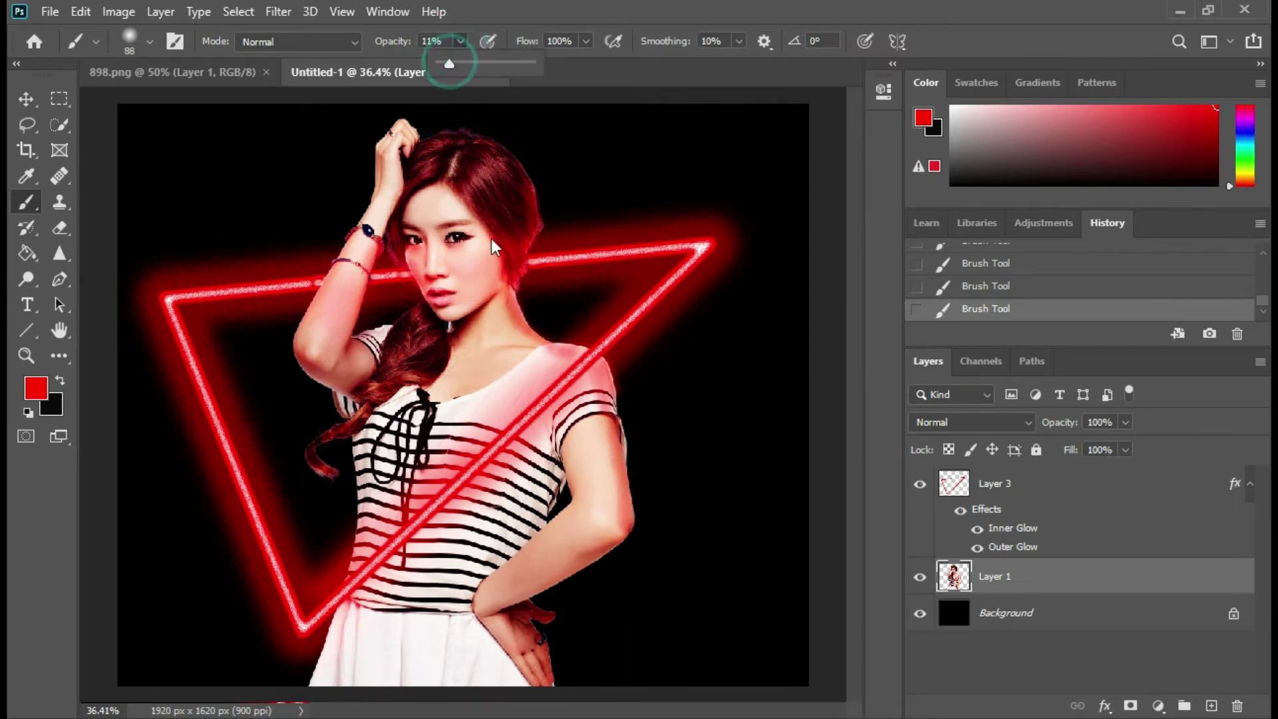
pyautogui.click(608, 532)
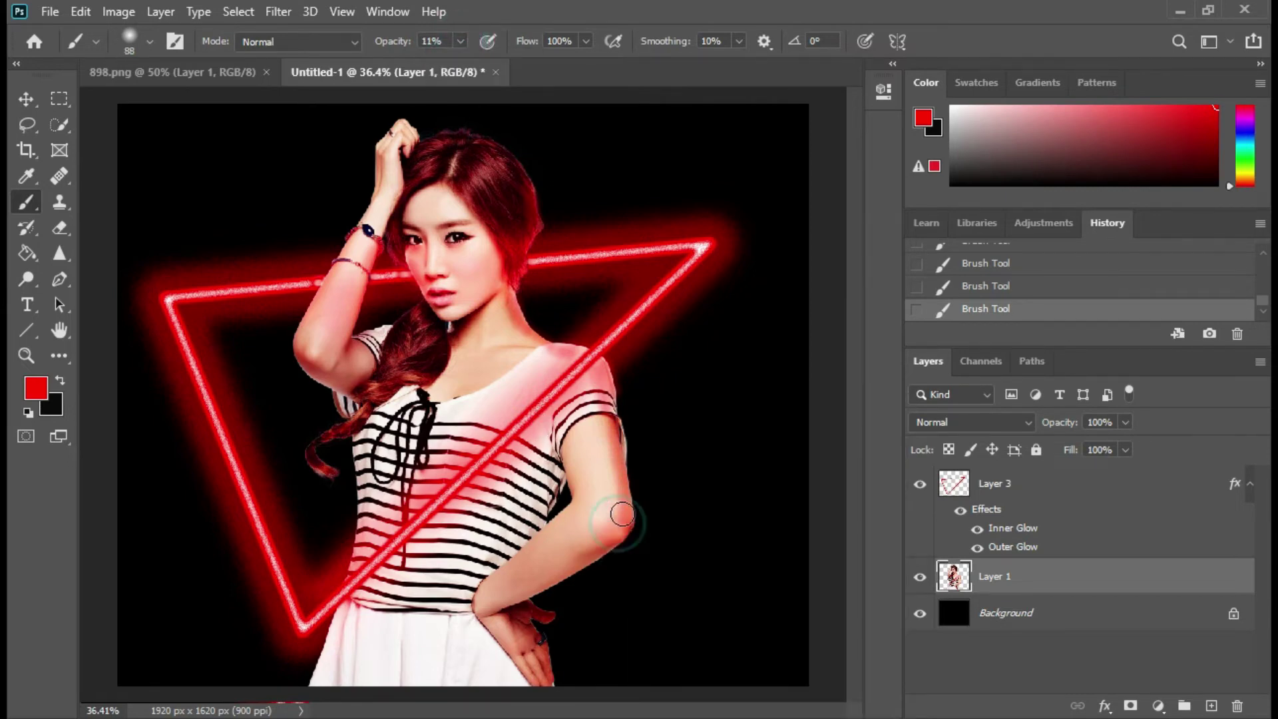
# Step: Tint both arms, elbow, neck, collarbone and shoulder with faint red
pyautogui.click(622, 513)
pyautogui.moveTo(606, 429); pyautogui.dragTo(602, 513)
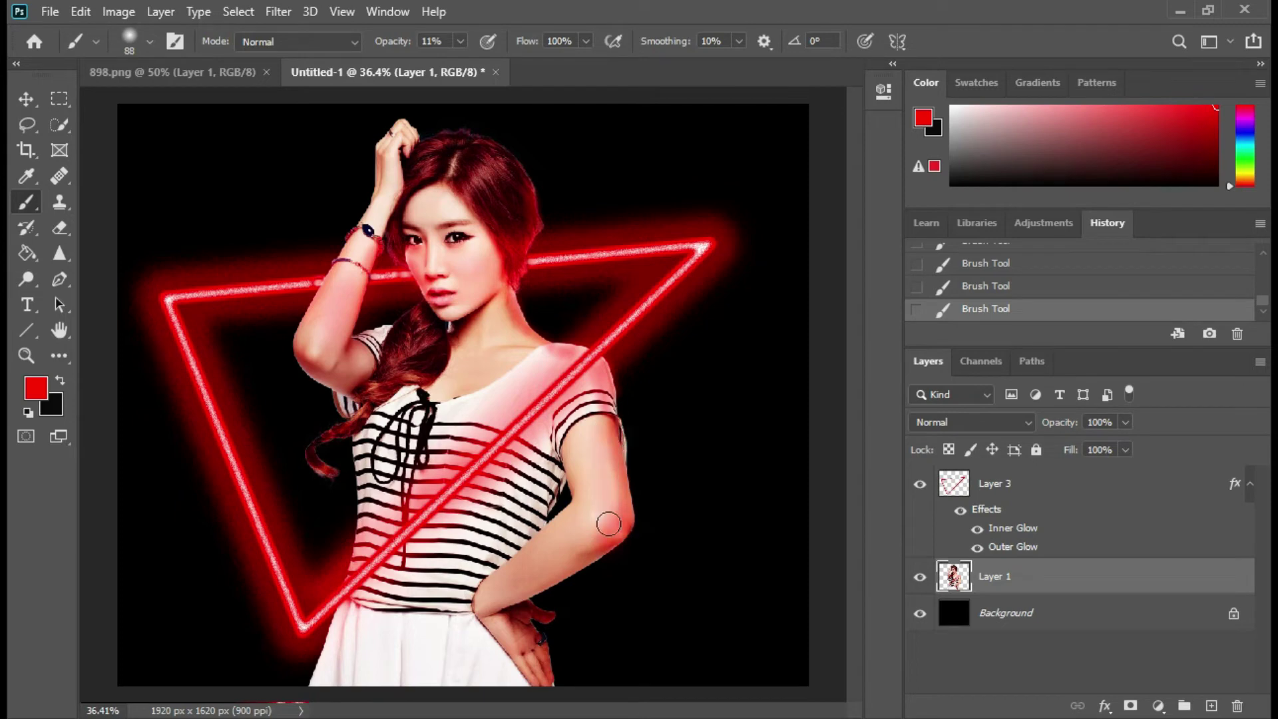
pyautogui.click(605, 474)
pyautogui.click(593, 549)
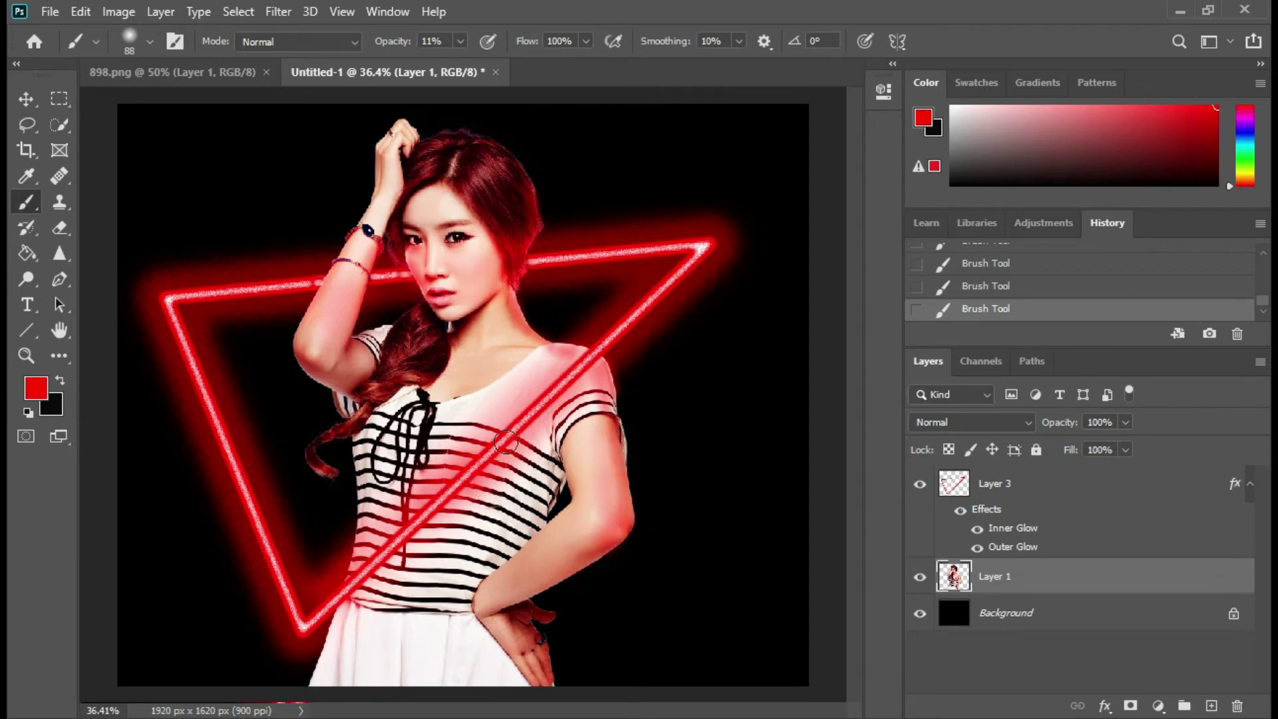
pyautogui.click(508, 349)
pyautogui.click(499, 308)
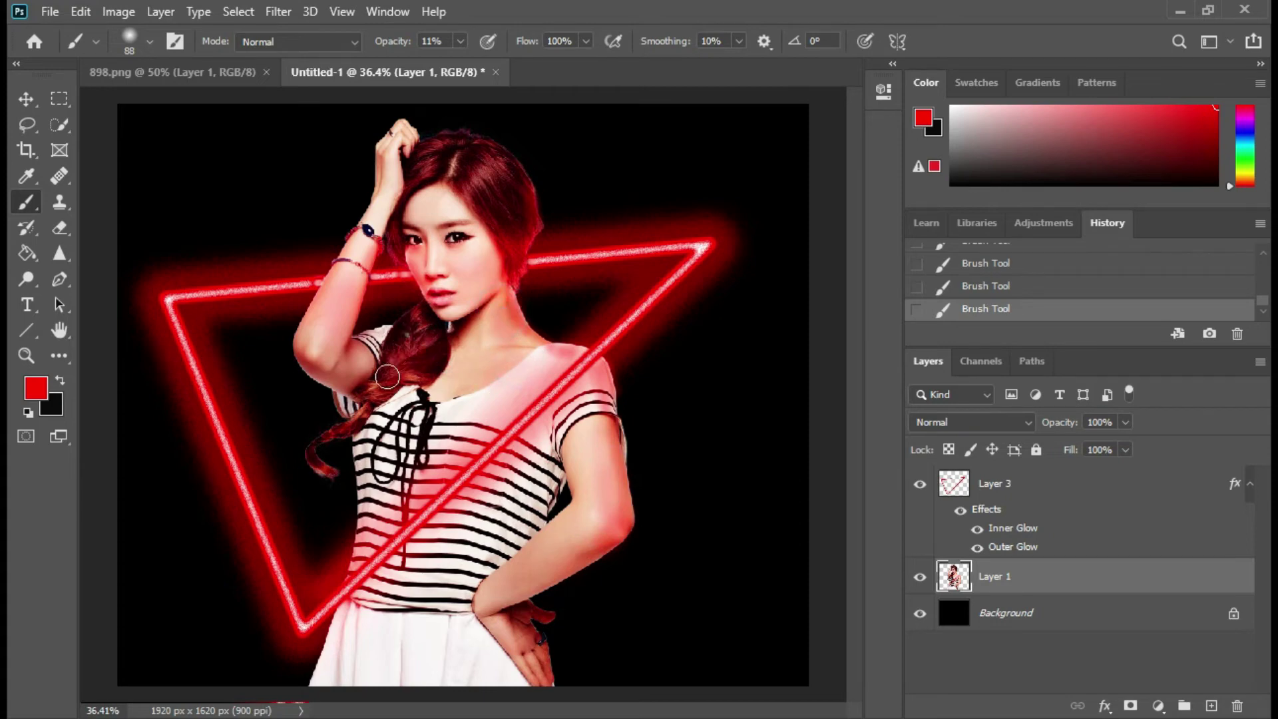
pyautogui.click(402, 337)
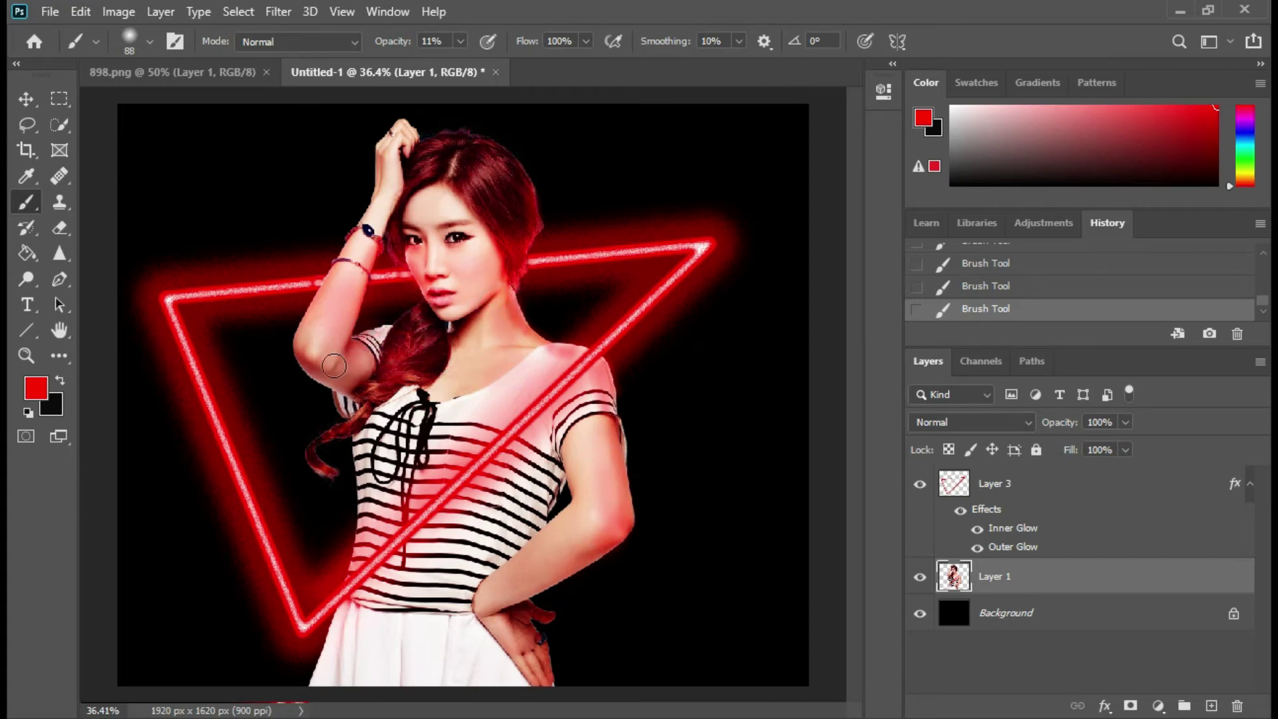
pyautogui.click(312, 360)
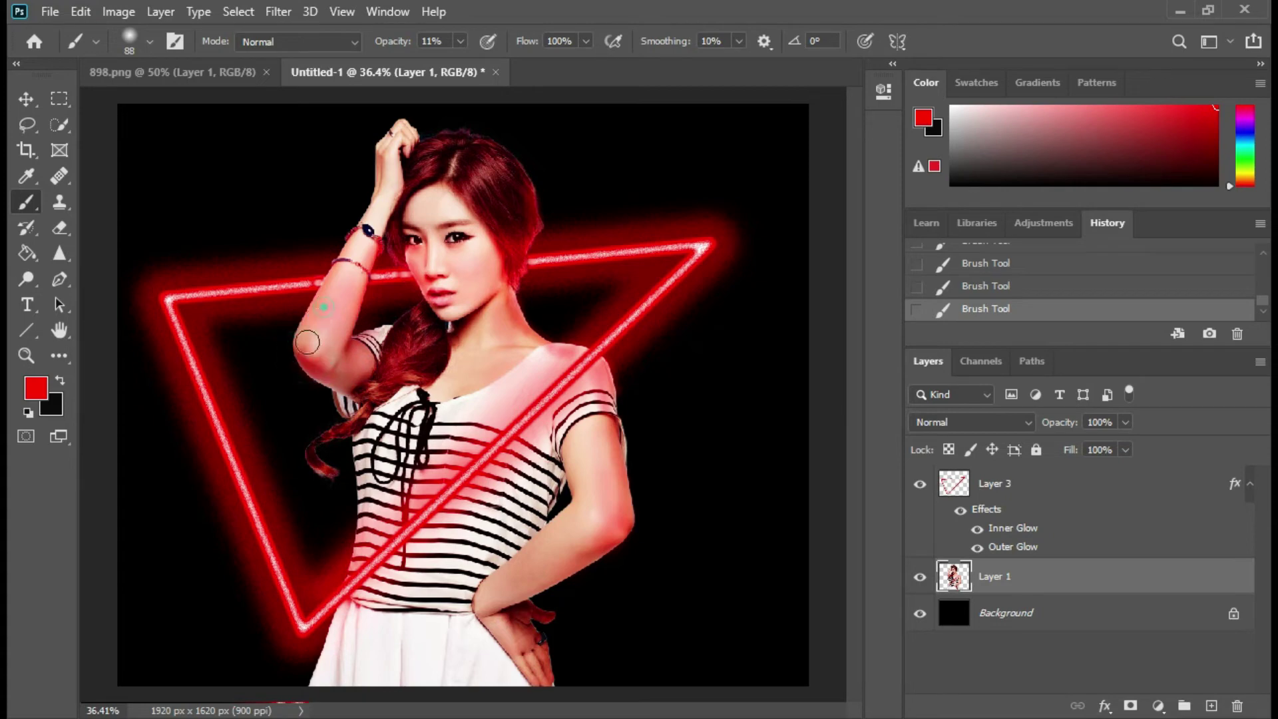
pyautogui.moveTo(320, 312)
pyautogui.mouseDown()
pyautogui.moveTo(332, 301)
pyautogui.moveTo(392, 410)
pyautogui.mouseUp()
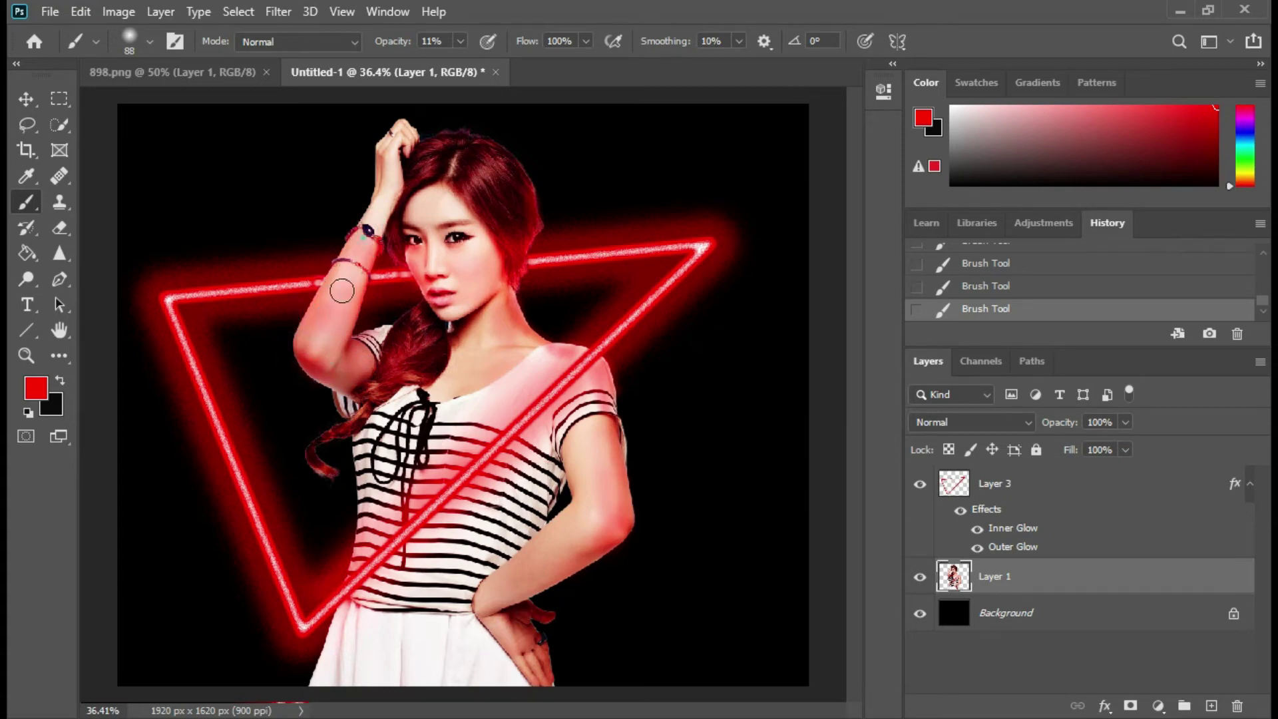
# Step: Paint faint red over the shirt, collar, stripes and skirt
pyautogui.moveTo(372, 504)
pyautogui.mouseDown()
pyautogui.moveTo(386, 429)
pyautogui.moveTo(332, 442)
pyautogui.moveTo(336, 430)
pyautogui.moveTo(324, 452)
pyautogui.moveTo(326, 434)
pyautogui.mouseUp()
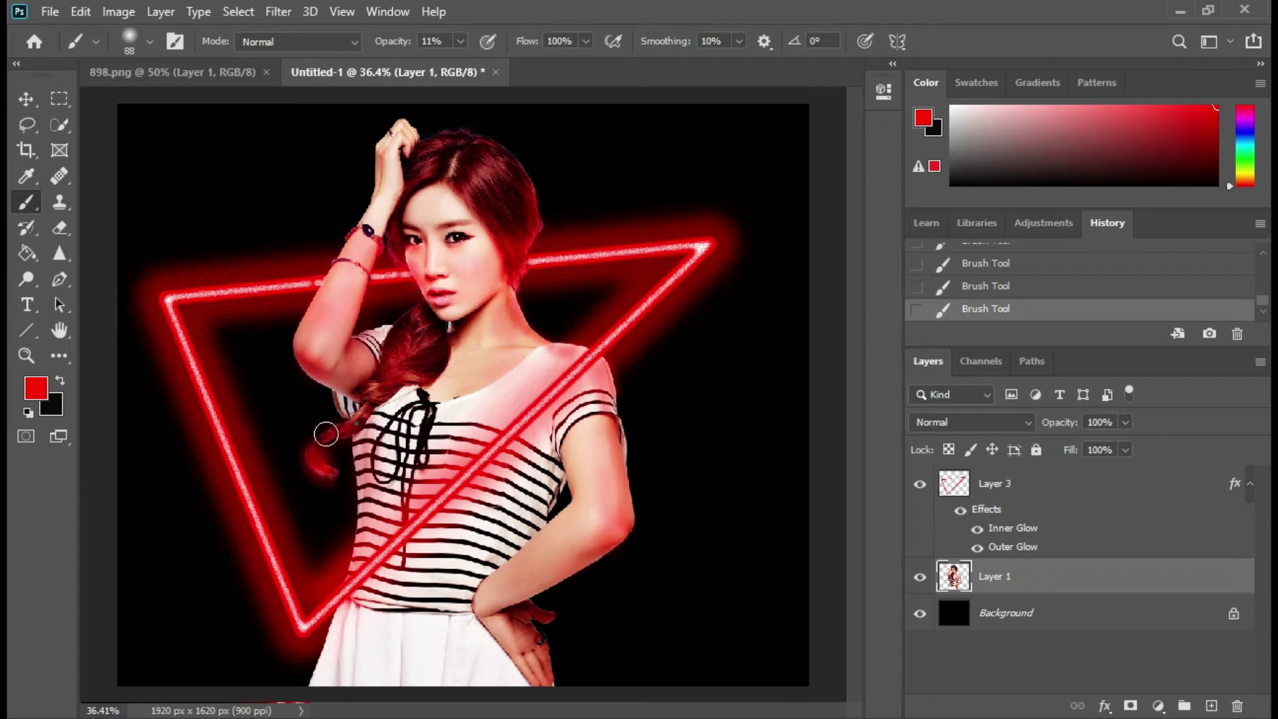
pyautogui.click(372, 416)
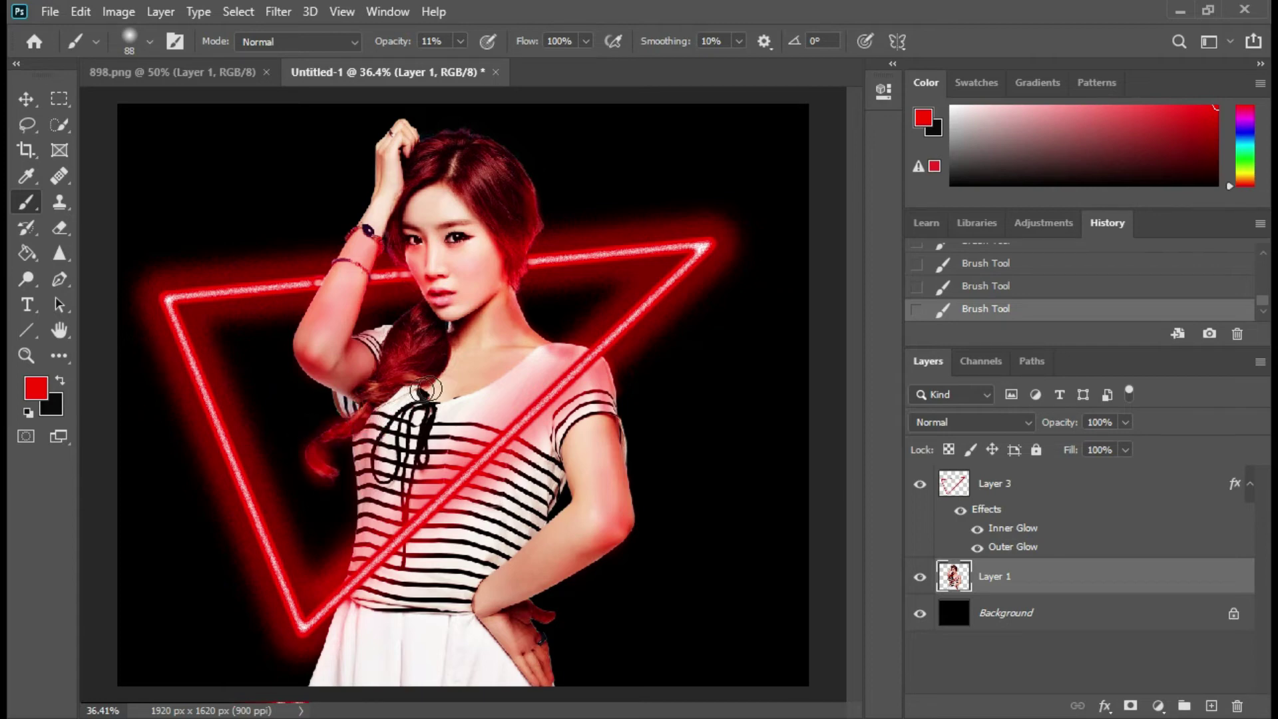
pyautogui.moveTo(399, 401)
pyautogui.mouseDown()
pyautogui.moveTo(477, 422)
pyautogui.moveTo(525, 400)
pyautogui.moveTo(542, 362)
pyautogui.moveTo(559, 445)
pyautogui.moveTo(521, 488)
pyautogui.moveTo(465, 502)
pyautogui.mouseUp()
pyautogui.click(521, 474)
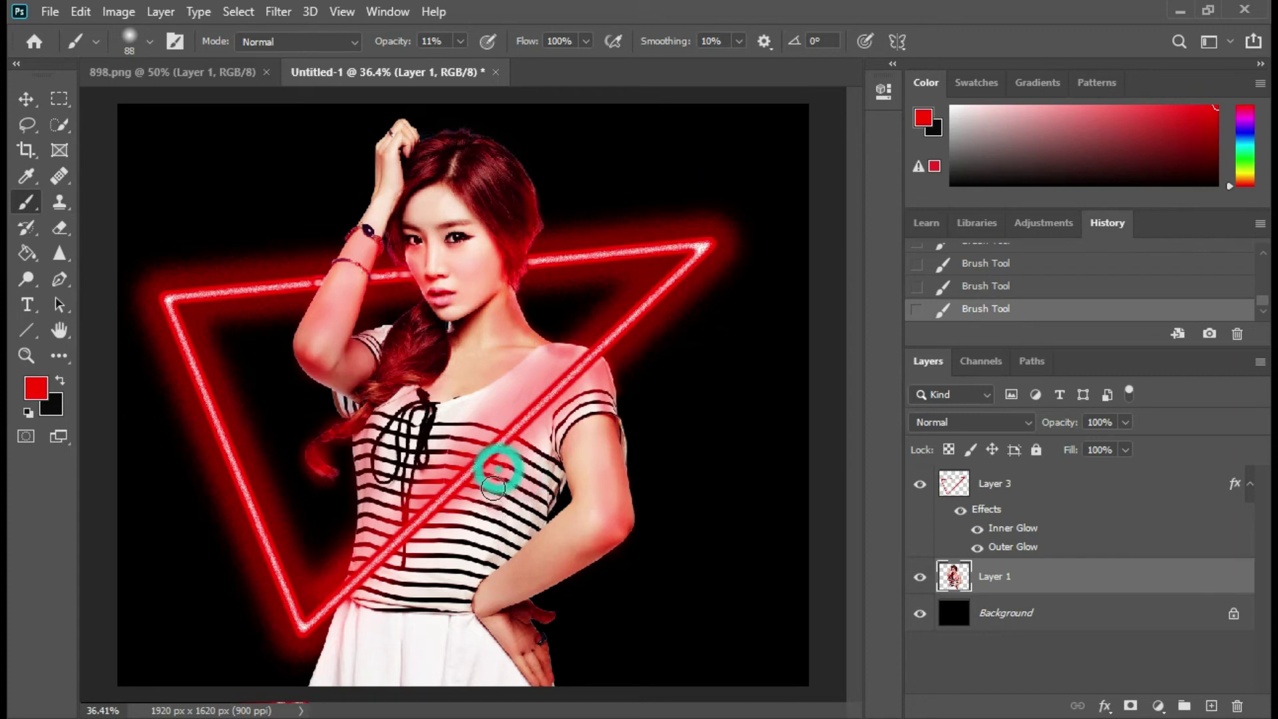
pyautogui.moveTo(422, 548); pyautogui.dragTo(541, 469)
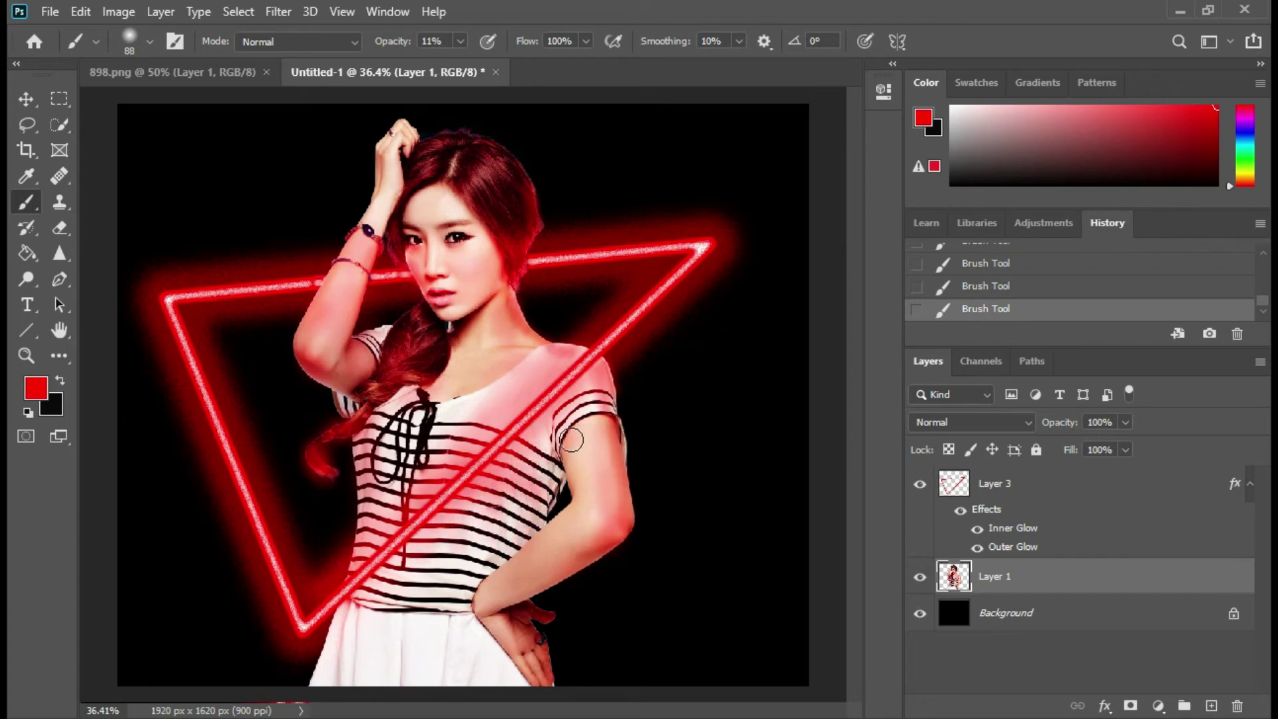
pyautogui.moveTo(543, 463); pyautogui.dragTo(512, 516)
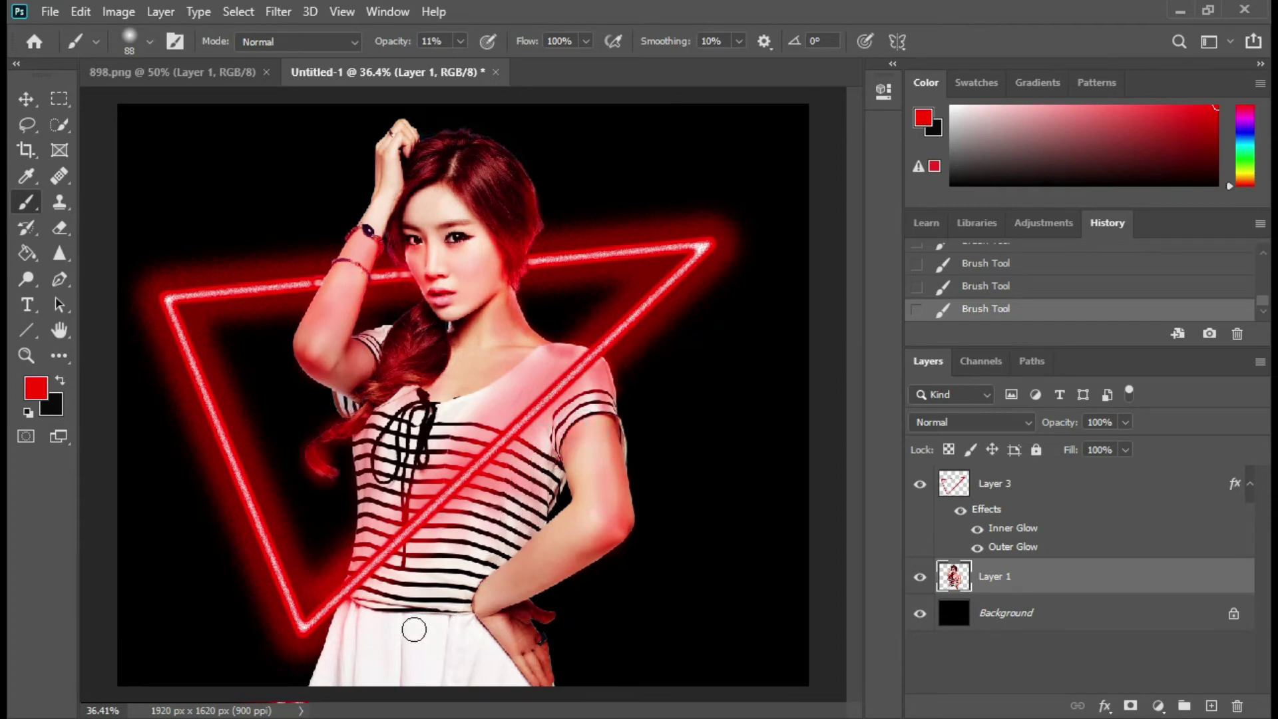
pyautogui.moveTo(360, 632)
pyautogui.mouseDown()
pyautogui.moveTo(413, 619)
pyautogui.moveTo(417, 678)
pyautogui.moveTo(420, 648)
pyautogui.moveTo(392, 636)
pyautogui.moveTo(474, 640)
pyautogui.mouseUp()
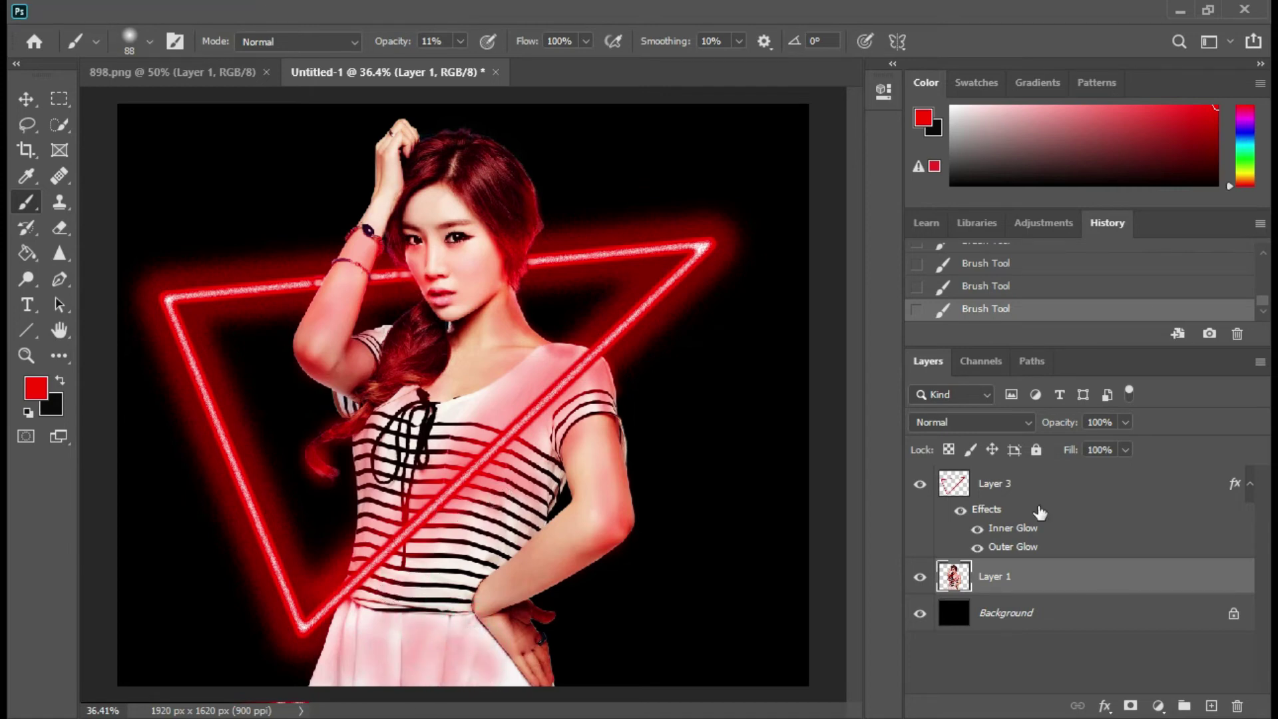
# Step: Convert the locked black Background into a normal Layer 0
pyautogui.click(993, 609)
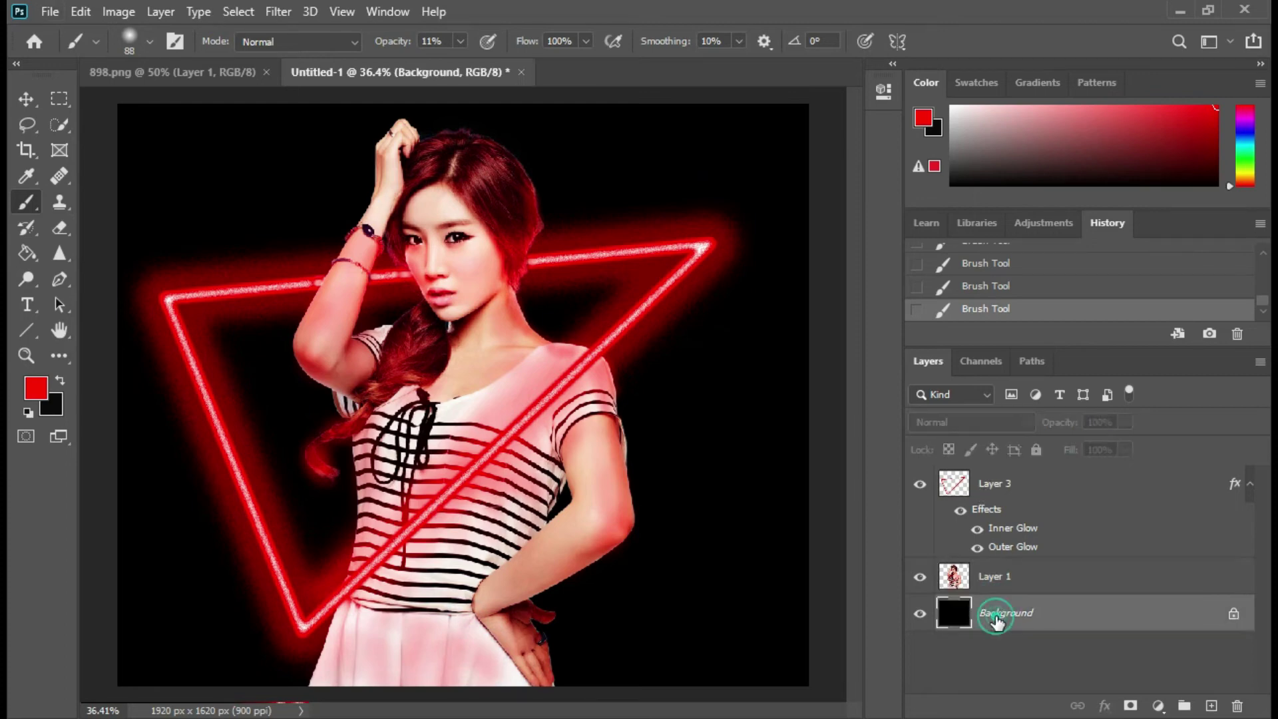
pyautogui.doubleClick(993, 609)
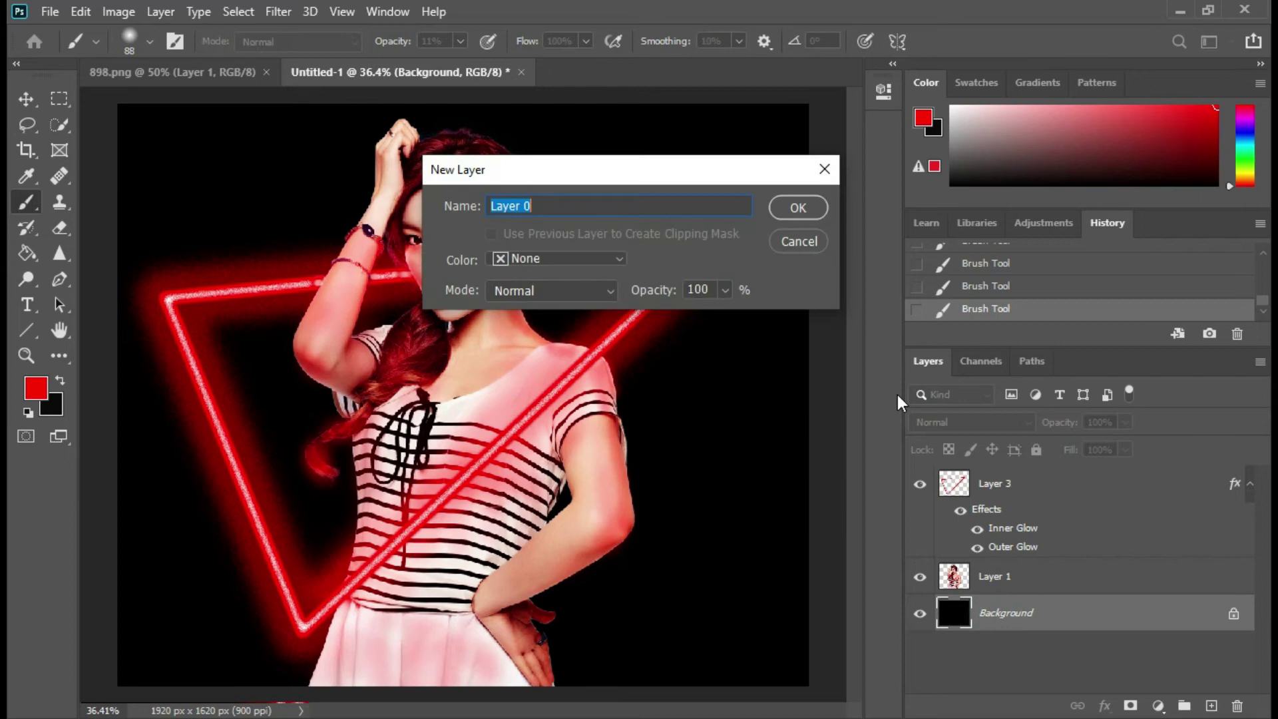
pyautogui.click(792, 208)
# Step: With a very large soft brush, paint faint red glow over the left, top and triangle-side background
pyautogui.rightClick(549, 306)
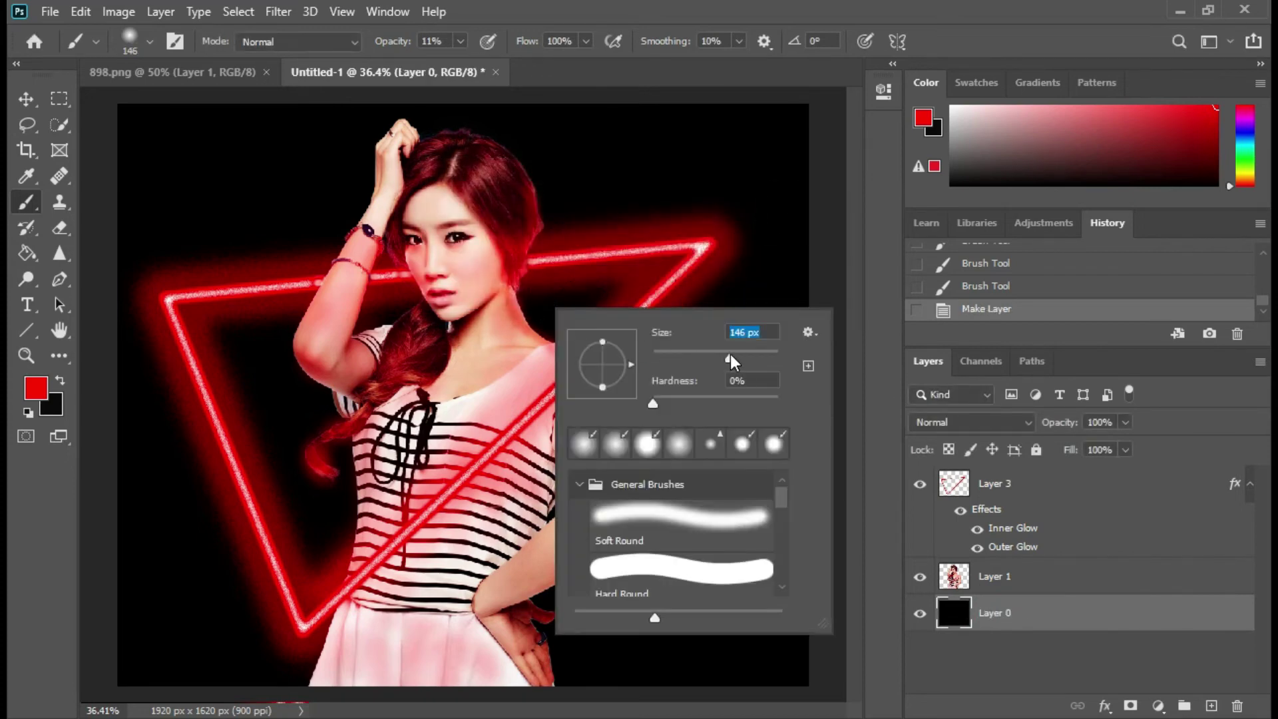
pyautogui.click(327, 287)
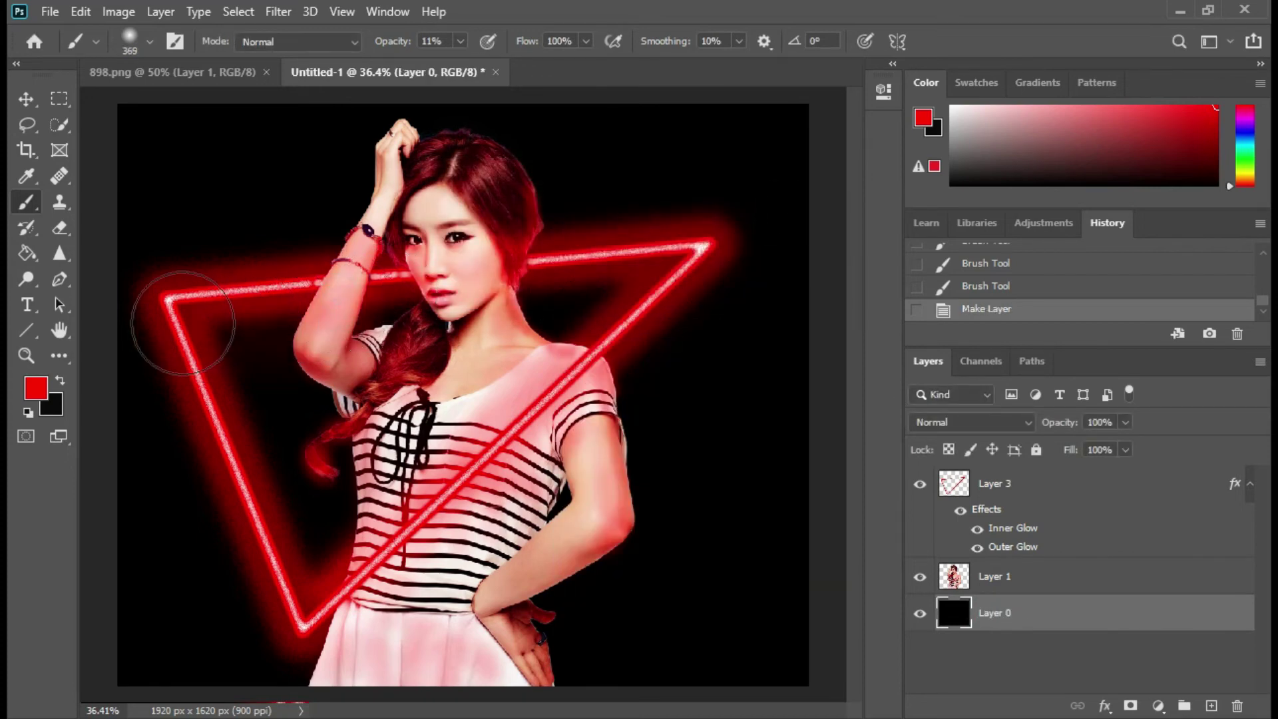
pyautogui.click(348, 191)
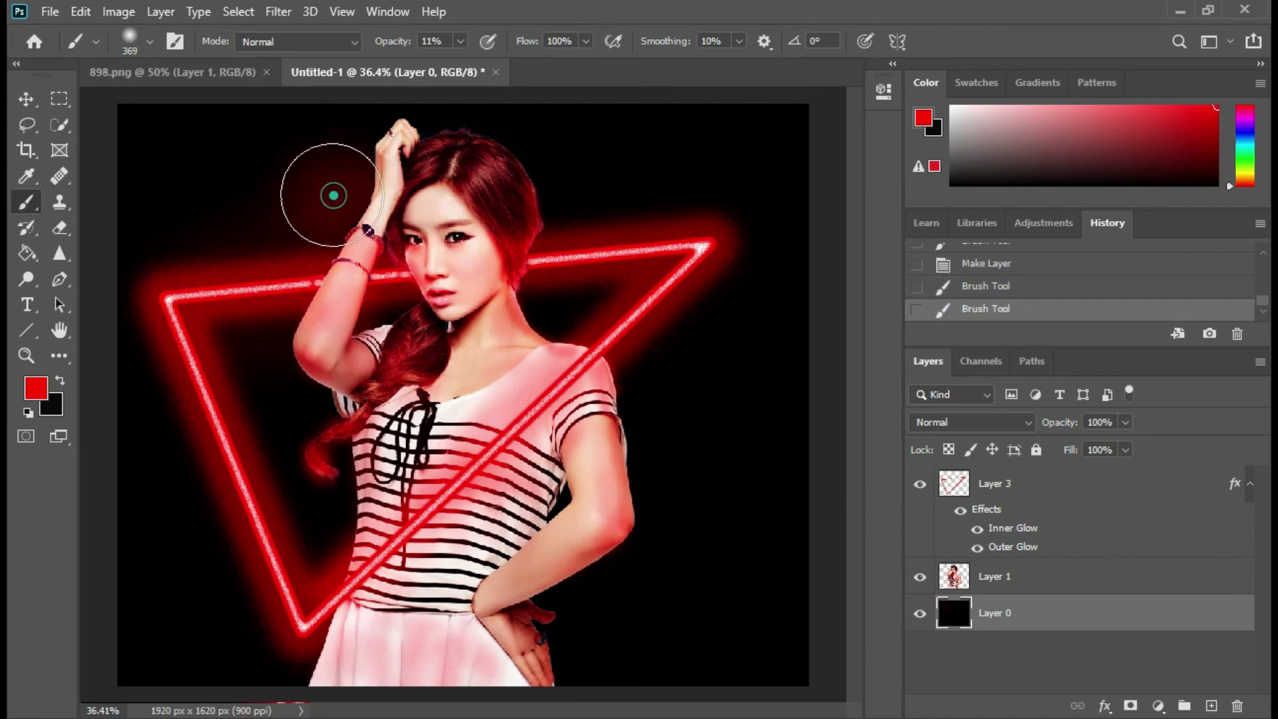
pyautogui.click(326, 192)
pyautogui.moveTo(292, 216); pyautogui.dragTo(185, 265)
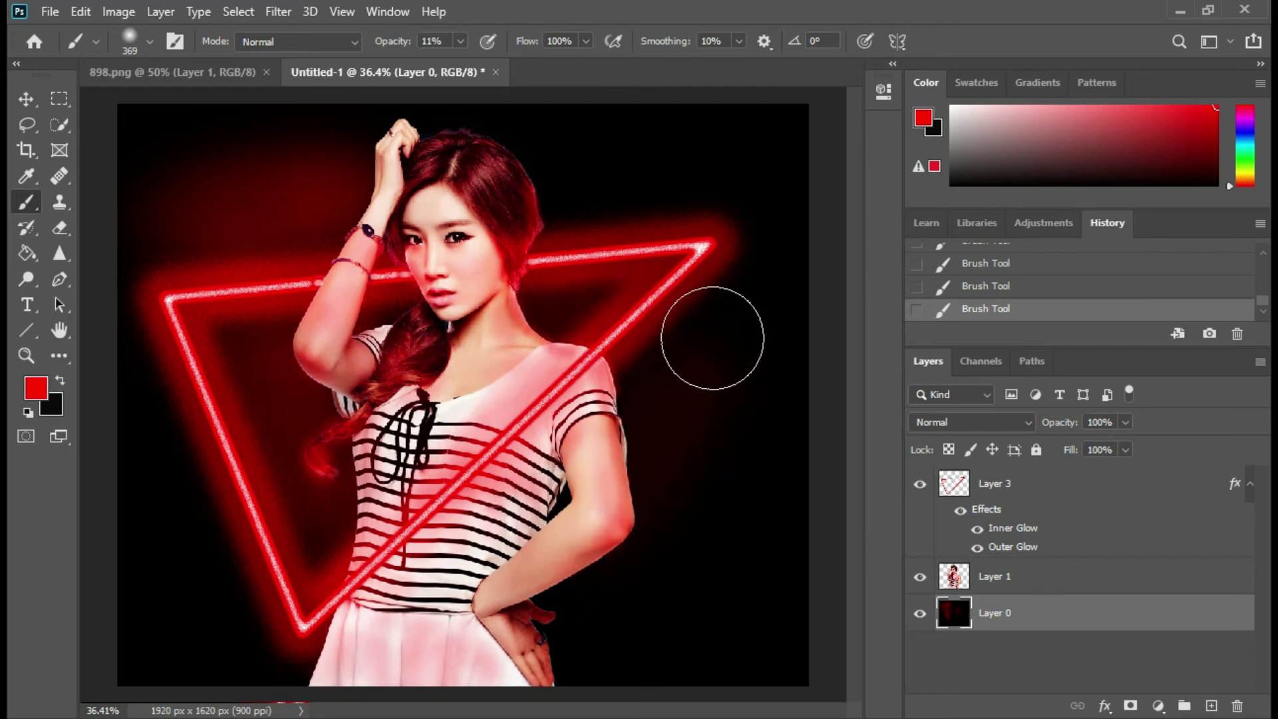
pyautogui.moveTo(724, 314); pyautogui.dragTo(639, 186)
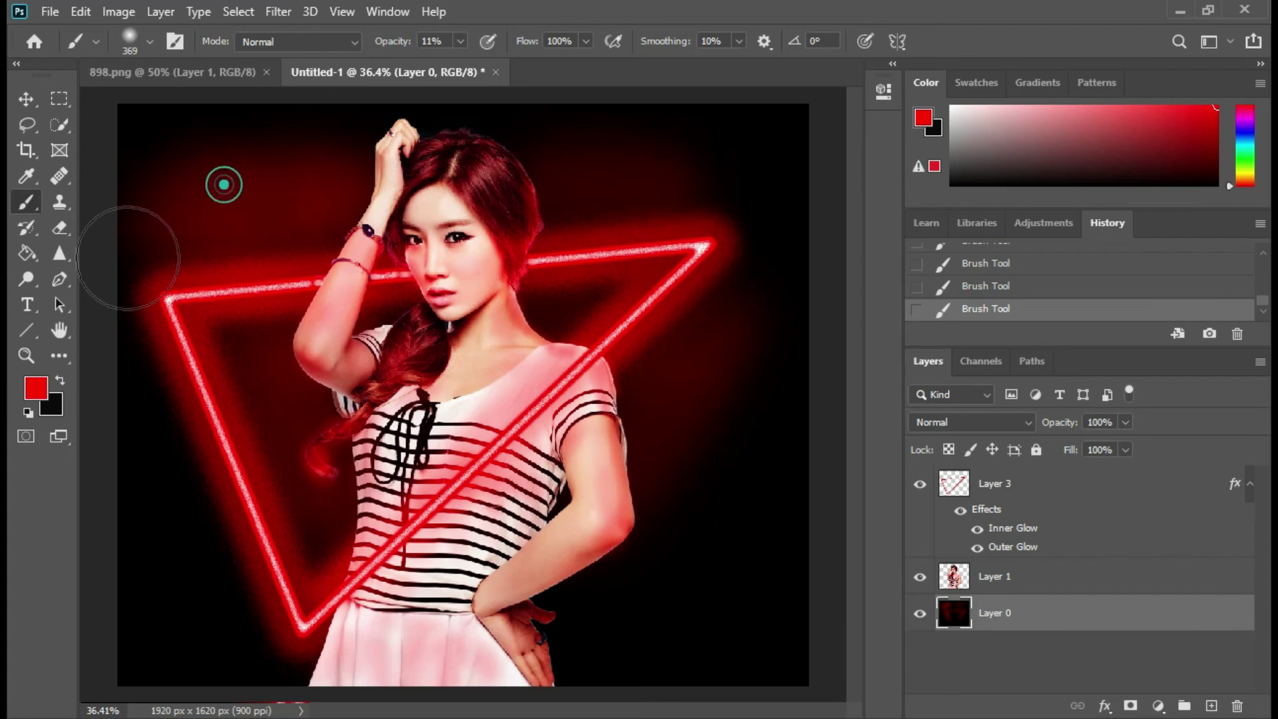
pyautogui.moveTo(639, 185); pyautogui.dragTo(142, 213)
pyautogui.moveTo(190, 480); pyautogui.dragTo(151, 686)
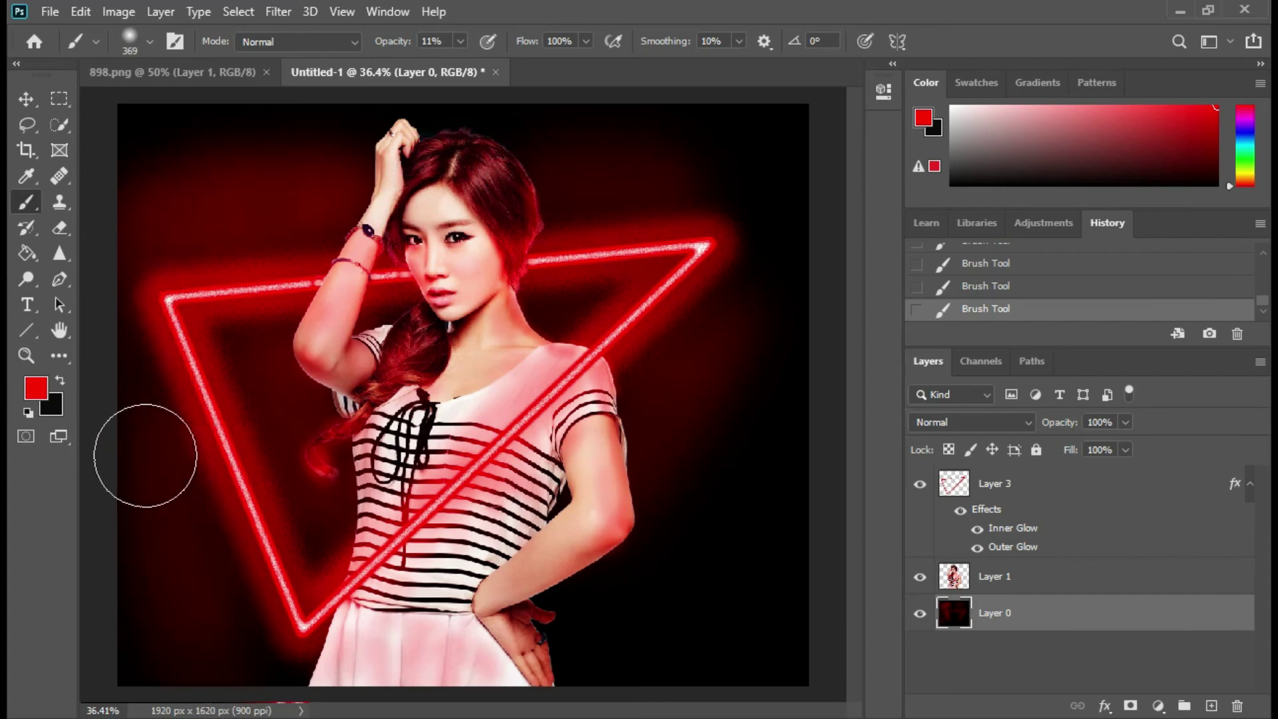
pyautogui.moveTo(128, 365)
pyautogui.mouseDown()
pyautogui.moveTo(126, 585)
pyautogui.moveTo(403, 718)
pyautogui.moveTo(186, 529)
pyautogui.mouseUp()
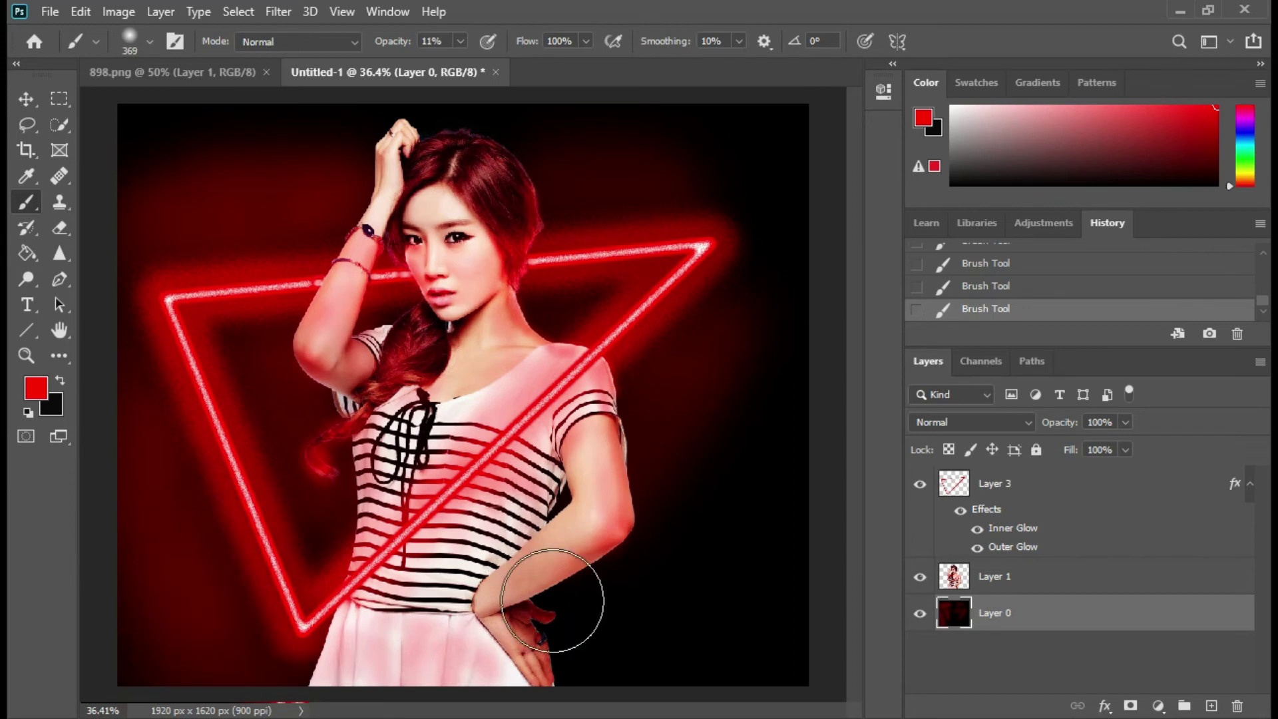
pyautogui.moveTo(691, 419); pyautogui.dragTo(634, 514)
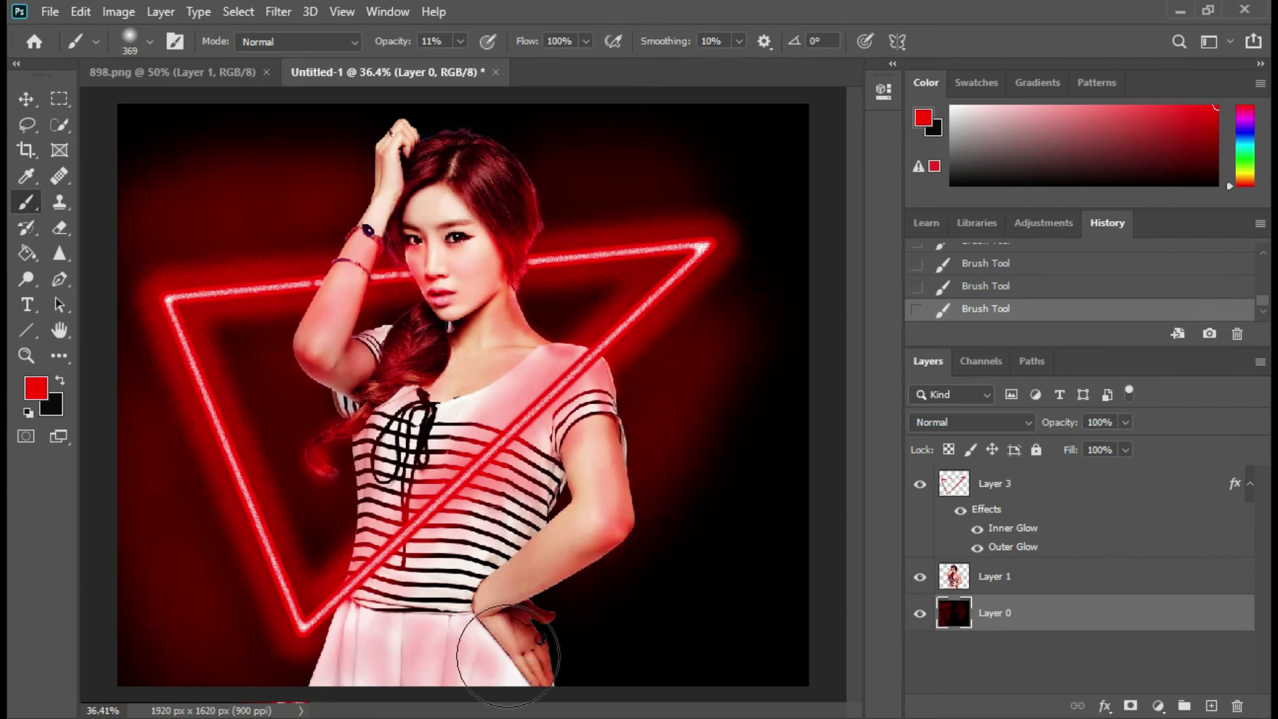
pyautogui.moveTo(700, 294)
pyautogui.mouseDown()
pyautogui.moveTo(674, 357)
pyautogui.moveTo(605, 285)
pyautogui.moveTo(433, 319)
pyautogui.moveTo(547, 188)
pyautogui.mouseUp()
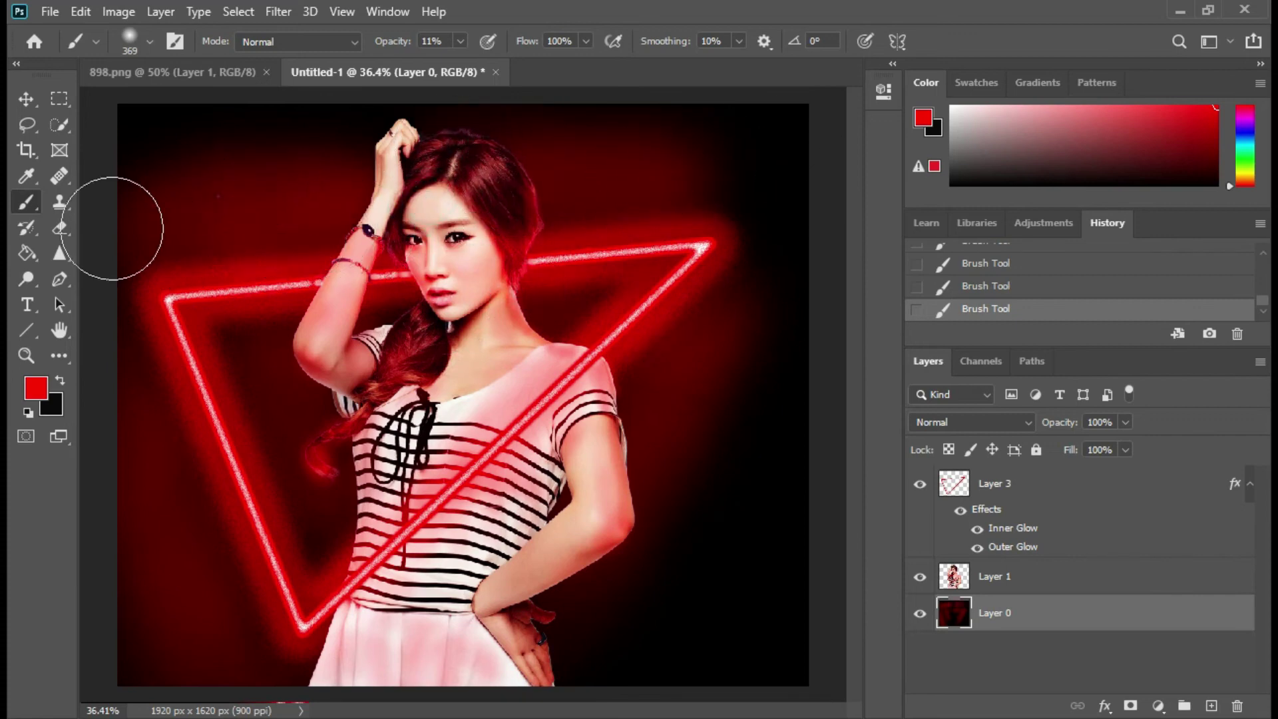
# Step: Enlarge the brush to 480 px and spread faint red haze over the remaining background
pyautogui.rightClick(286, 149)
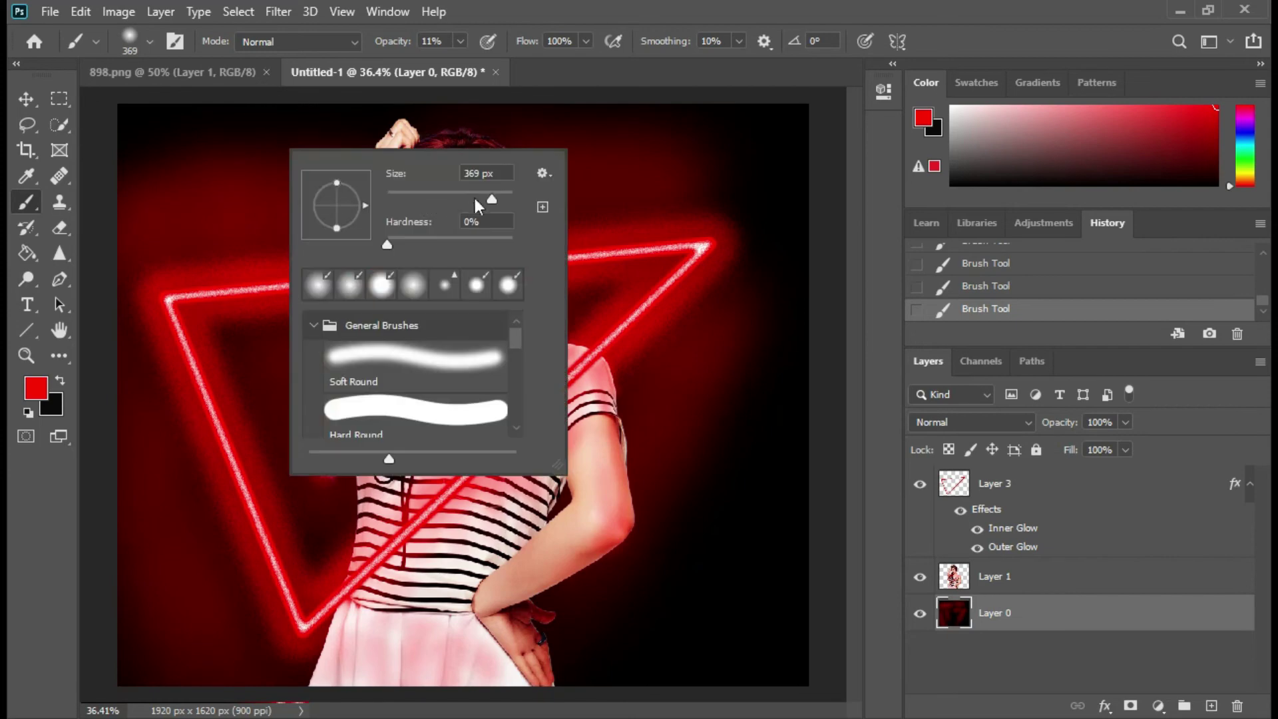
pyautogui.moveTo(473, 194); pyautogui.dragTo(499, 193)
pyautogui.click(223, 130)
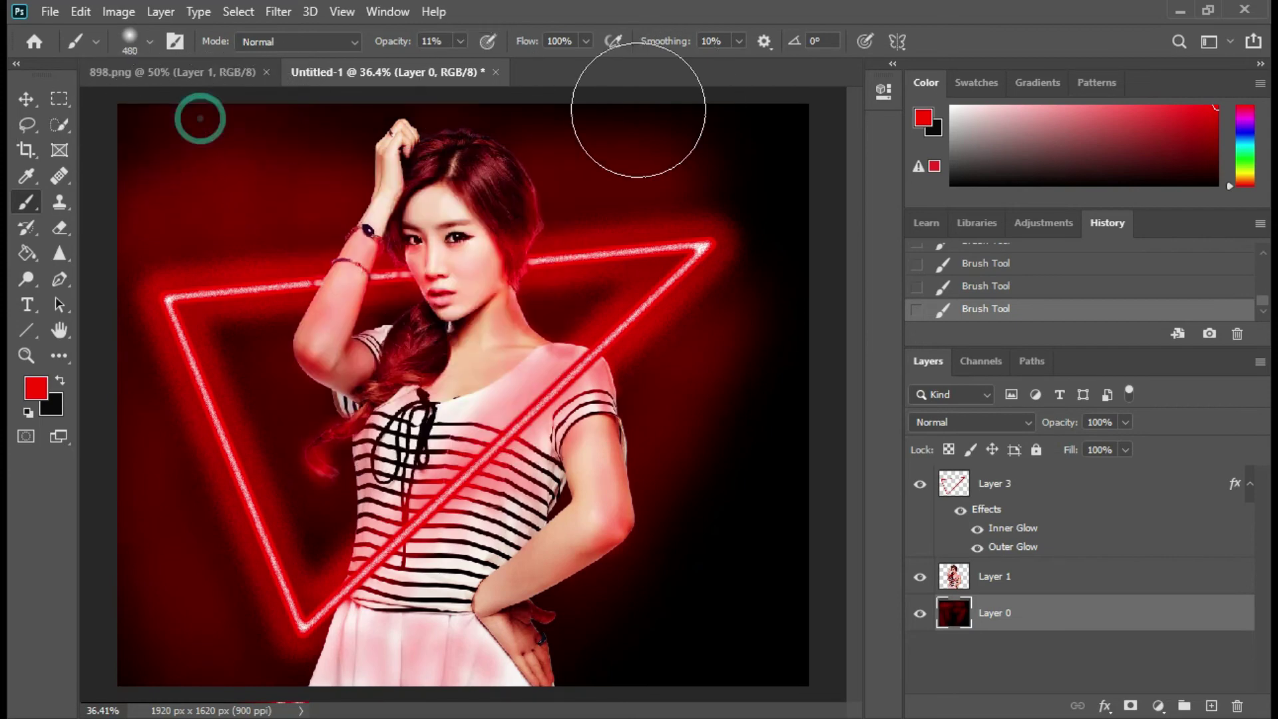
pyautogui.moveTo(662, 133)
pyautogui.mouseDown()
pyautogui.moveTo(769, 157)
pyautogui.moveTo(747, 177)
pyautogui.moveTo(788, 375)
pyautogui.mouseUp()
pyautogui.moveTo(785, 619); pyautogui.dragTo(782, 664)
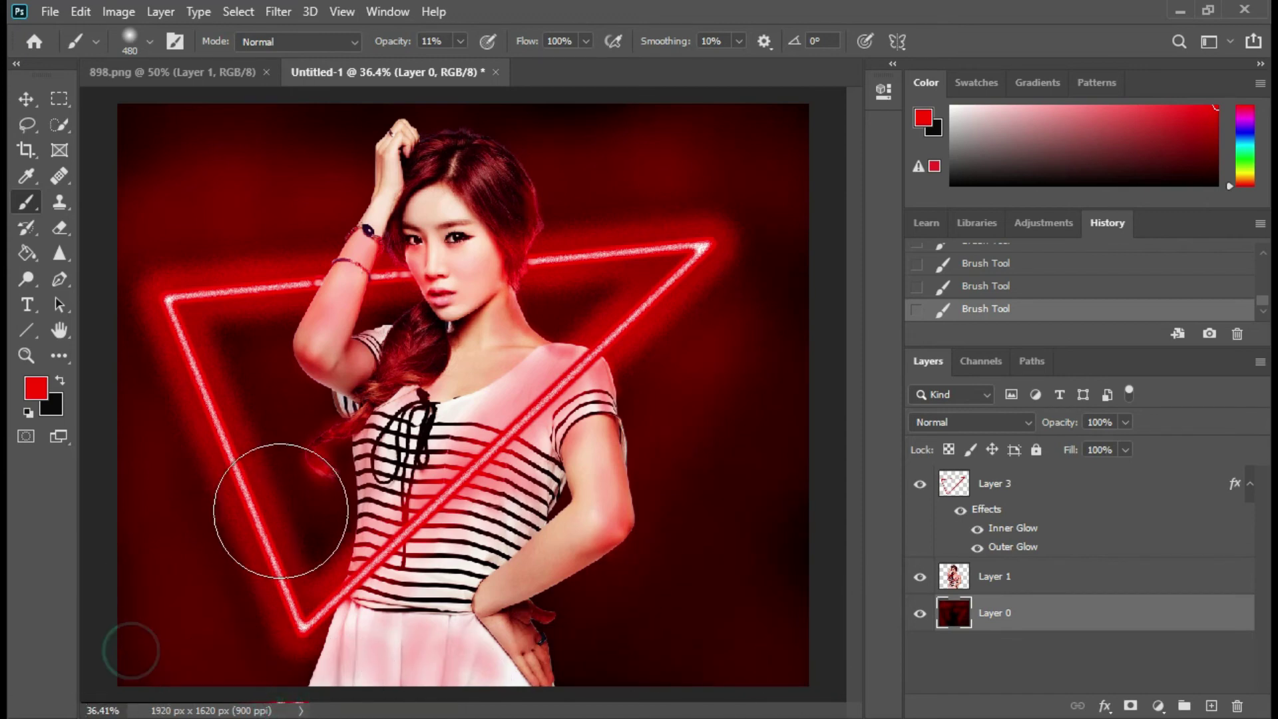
pyautogui.moveTo(307, 519); pyautogui.dragTo(425, 676)
pyautogui.moveTo(244, 384); pyautogui.dragTo(152, 476)
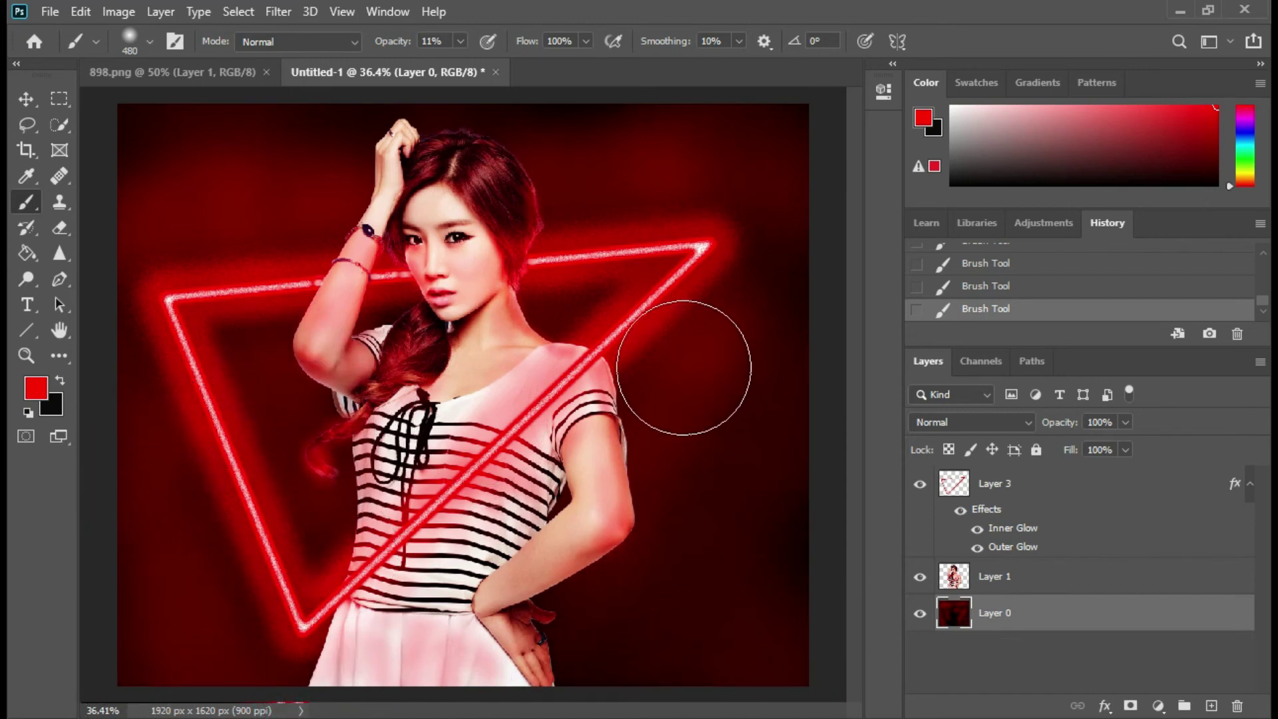
pyautogui.moveTo(579, 334); pyautogui.dragTo(349, 530)
pyautogui.moveTo(206, 120); pyautogui.dragTo(134, 106)
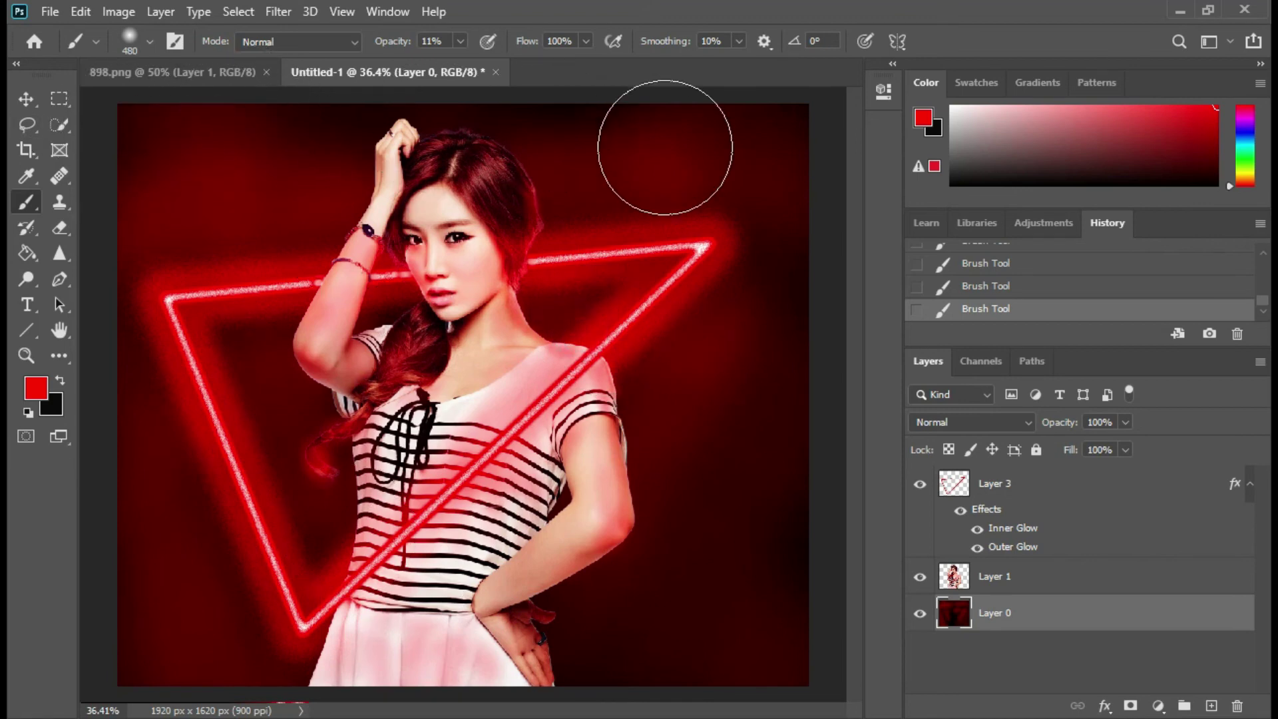
pyautogui.moveTo(534, 171)
pyautogui.mouseDown()
pyautogui.moveTo(548, 295)
pyautogui.moveTo(727, 612)
pyautogui.mouseUp()
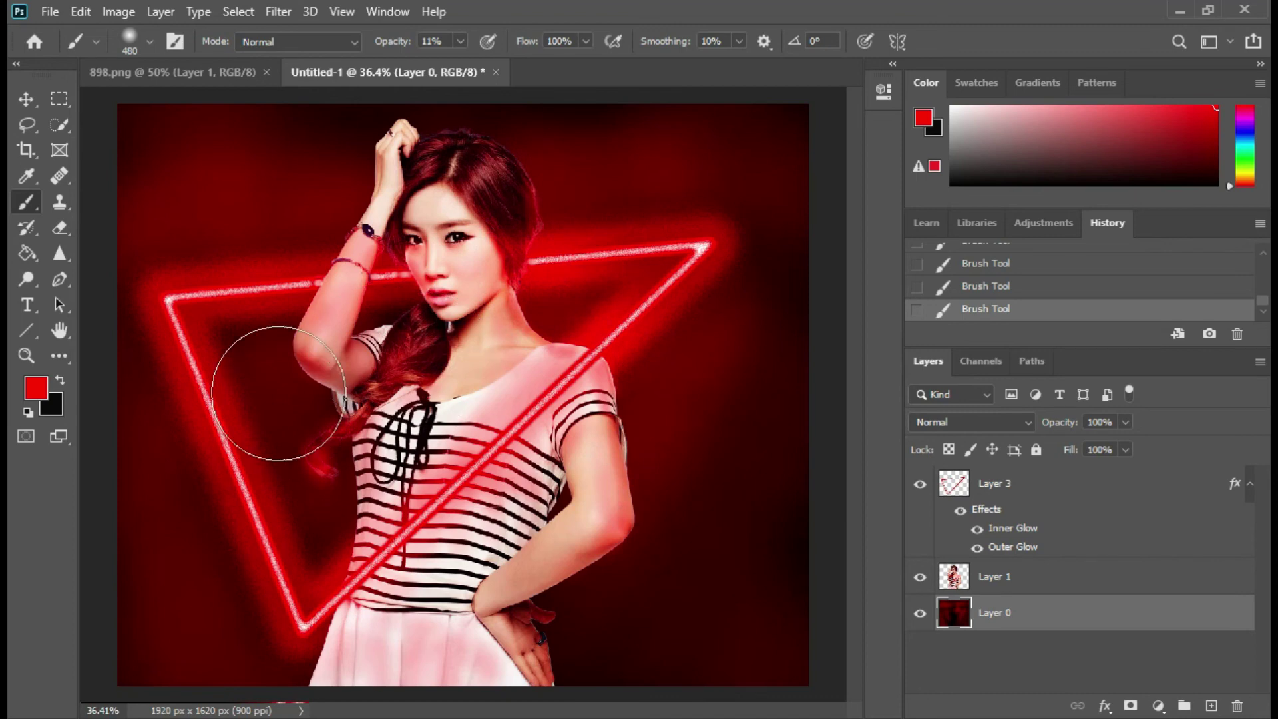
pyautogui.moveTo(257, 336); pyautogui.dragTo(360, 654)
pyautogui.moveTo(285, 353); pyautogui.dragTo(364, 240)
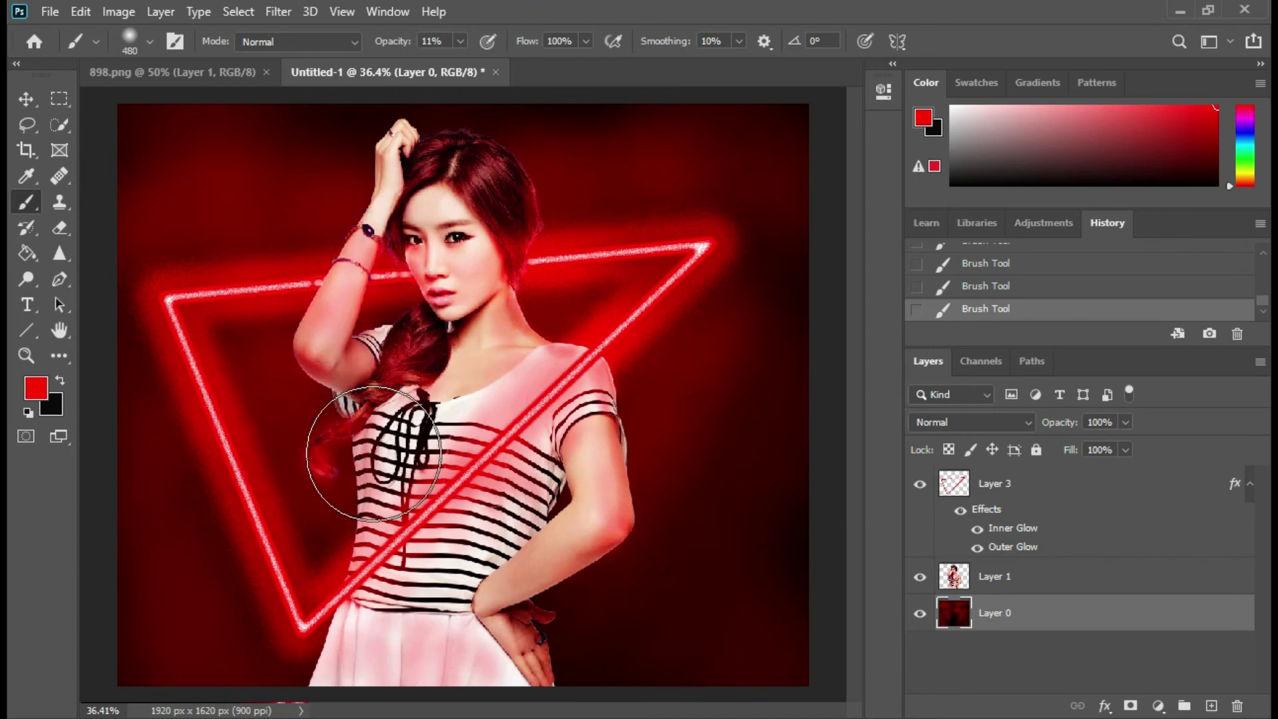
pyautogui.hotkey('ctrl', '-')
pyautogui.hotkey('ctrl', '+')
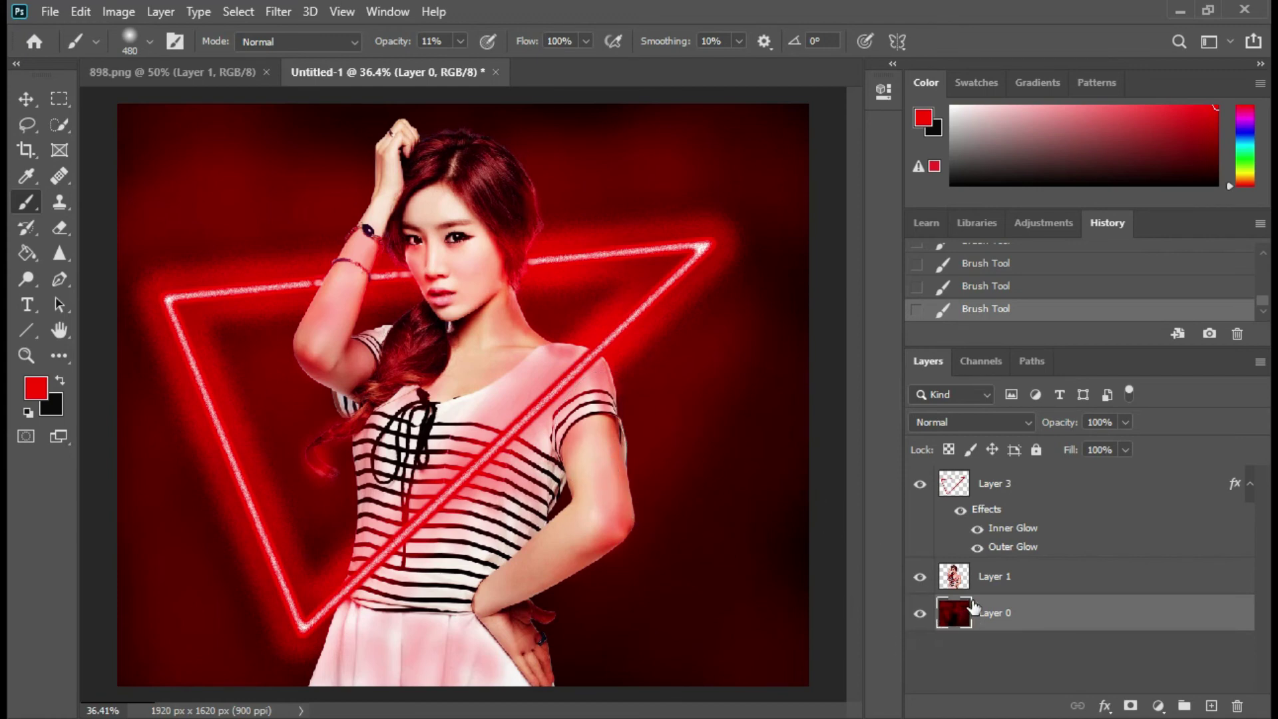
# Step: Merge Layer 1 and Layer 3 down into Layer 0
pyautogui.click(1002, 576)
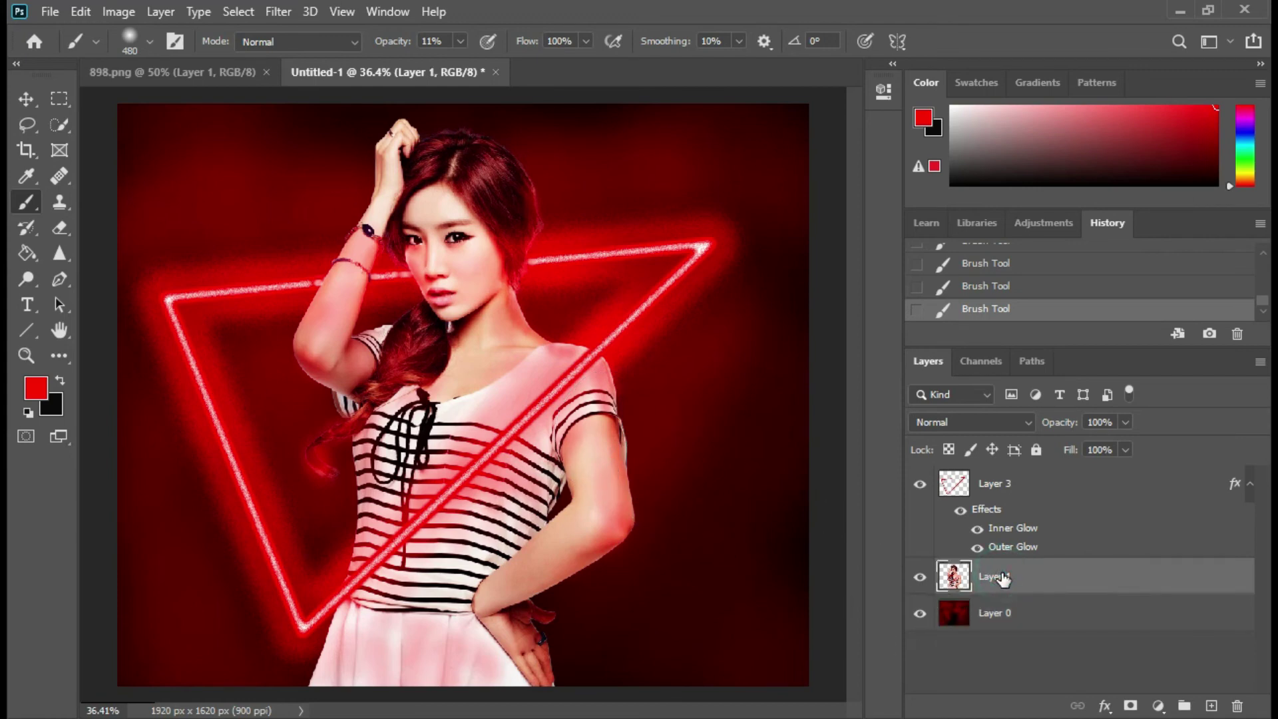
pyautogui.hotkey('ctrl', 'e')
pyautogui.click(995, 485)
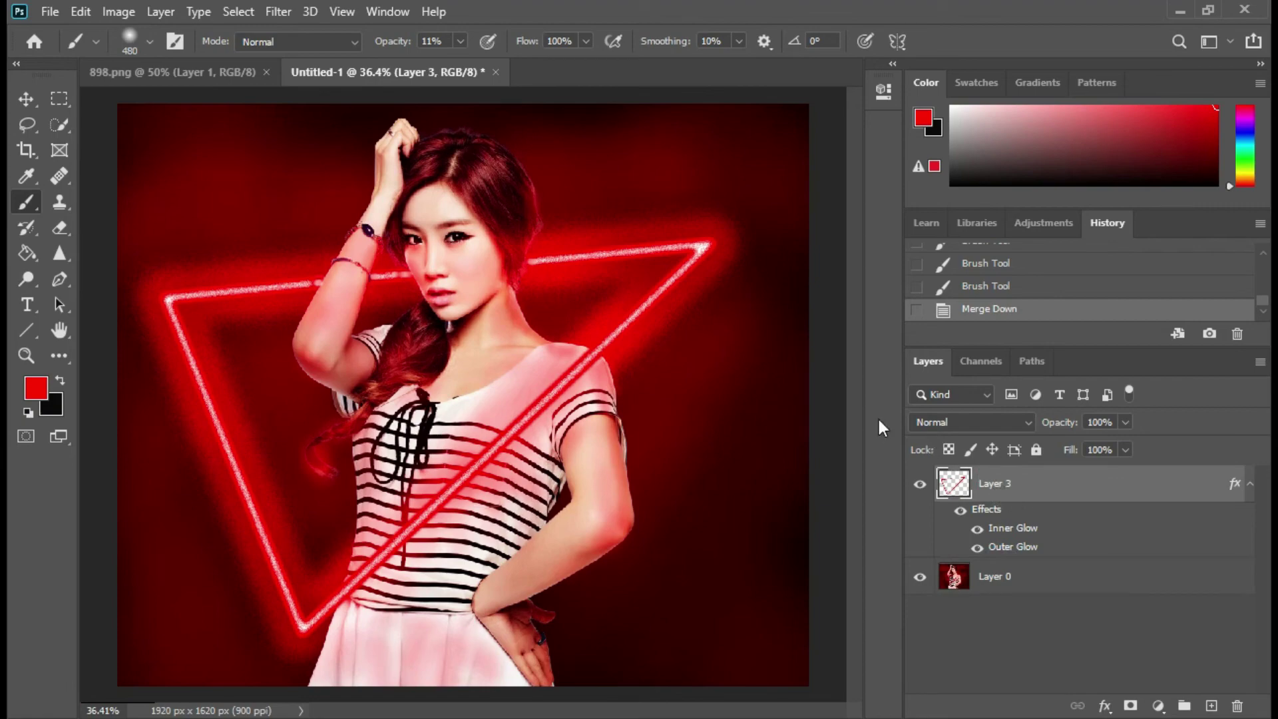
pyautogui.hotkey('ctrl', 'e')
# Step: Apply Shadows/Highlights with Shadows 4 and Highlights 11
pyautogui.click(113, 12)
pyautogui.moveTo(150, 62)
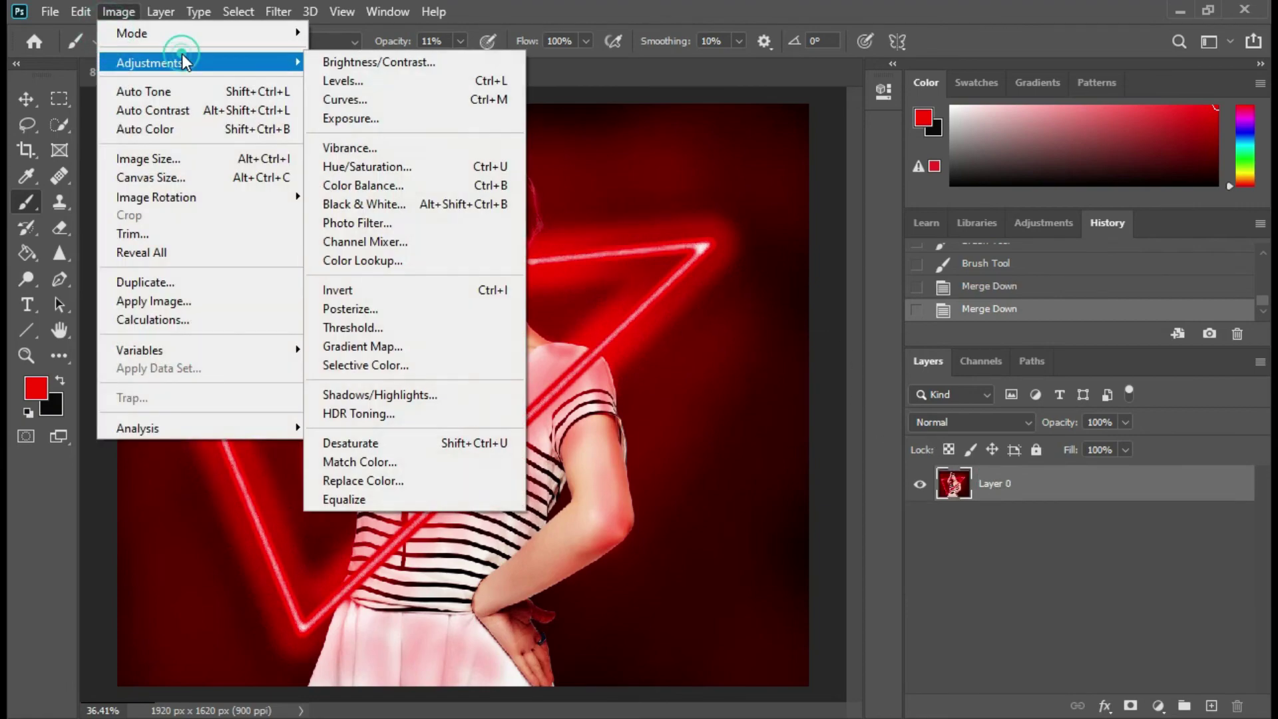
pyautogui.click(399, 394)
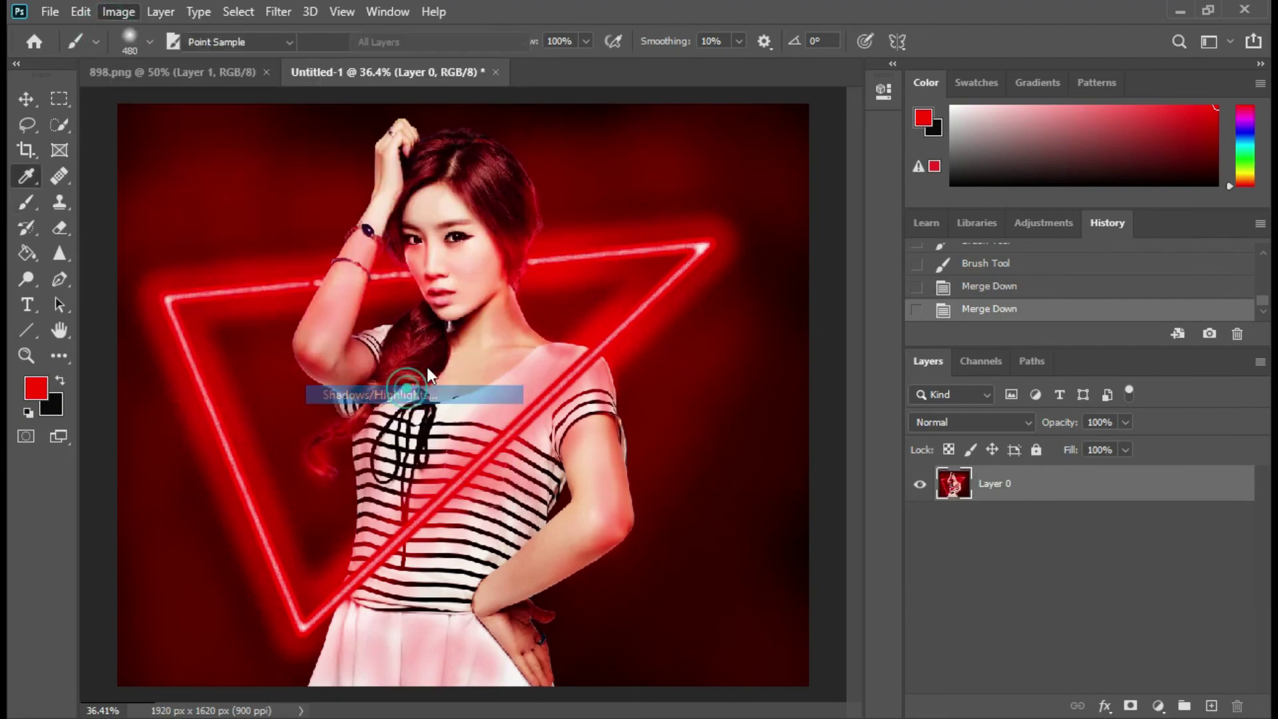
pyautogui.moveTo(886, 252); pyautogui.dragTo(869, 255)
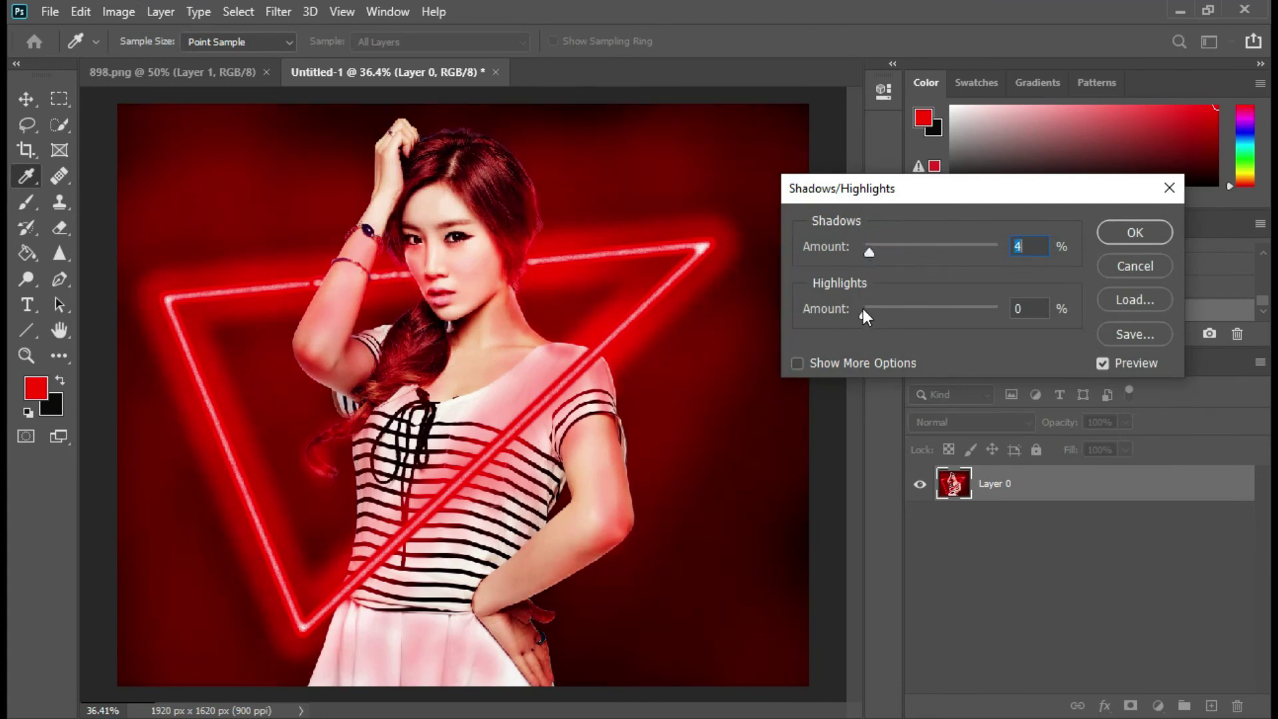
pyautogui.moveTo(864, 311); pyautogui.dragTo(881, 316)
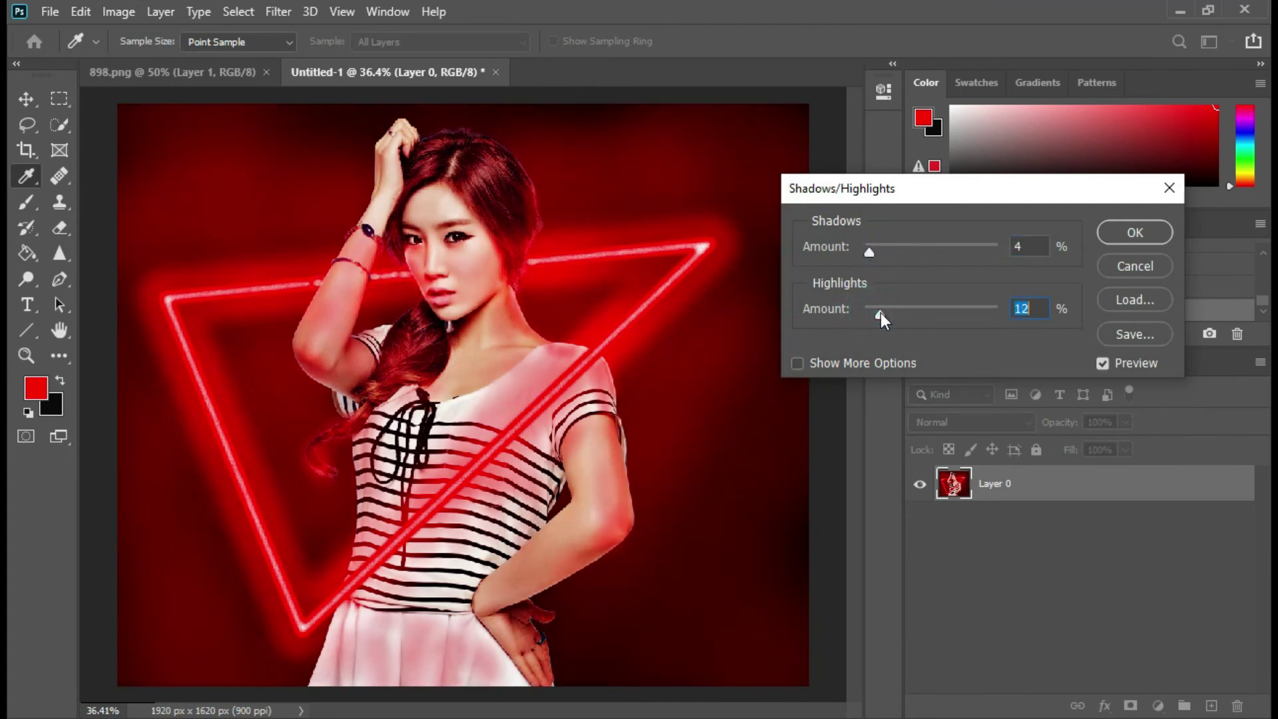
pyautogui.moveTo(881, 313); pyautogui.dragTo(880, 313)
pyautogui.click(1109, 225)
# Step: Apply an Exposure adjustment of +0.29 with offset -0.0059 and gamma about 0.91
pyautogui.press('b')
pyautogui.click(118, 12)
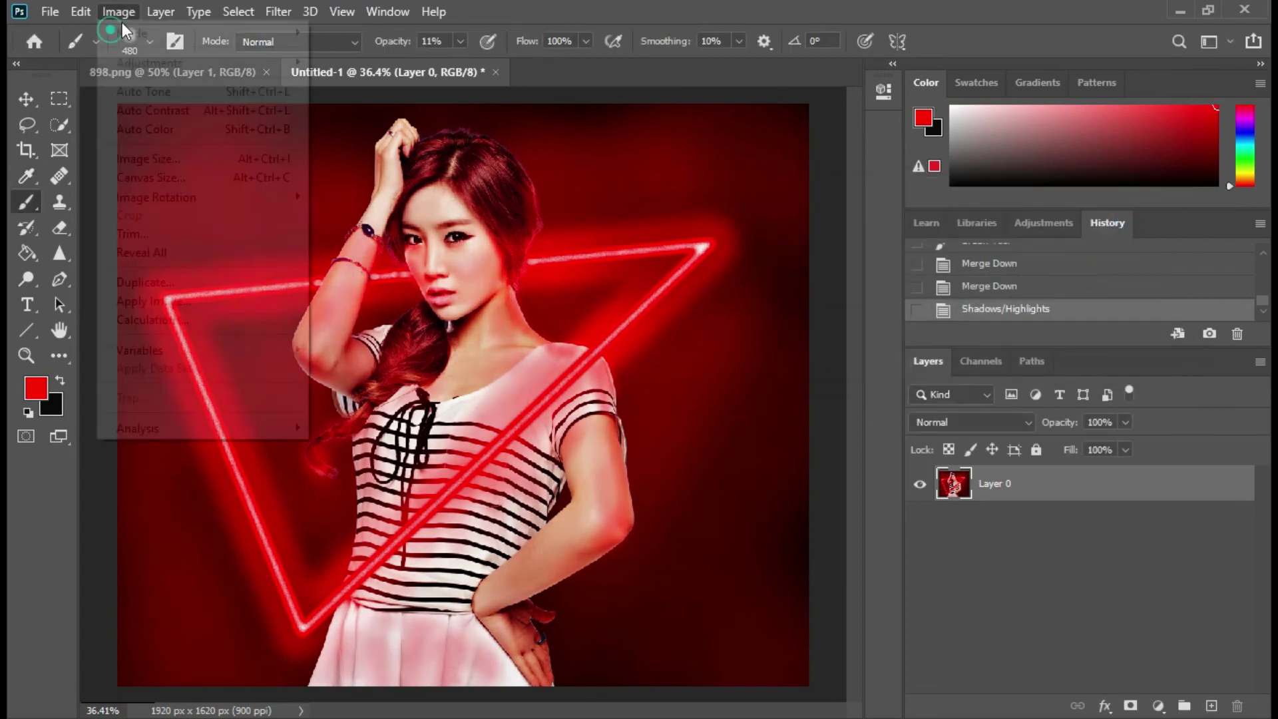
pyautogui.moveTo(149, 62)
pyautogui.click(363, 119)
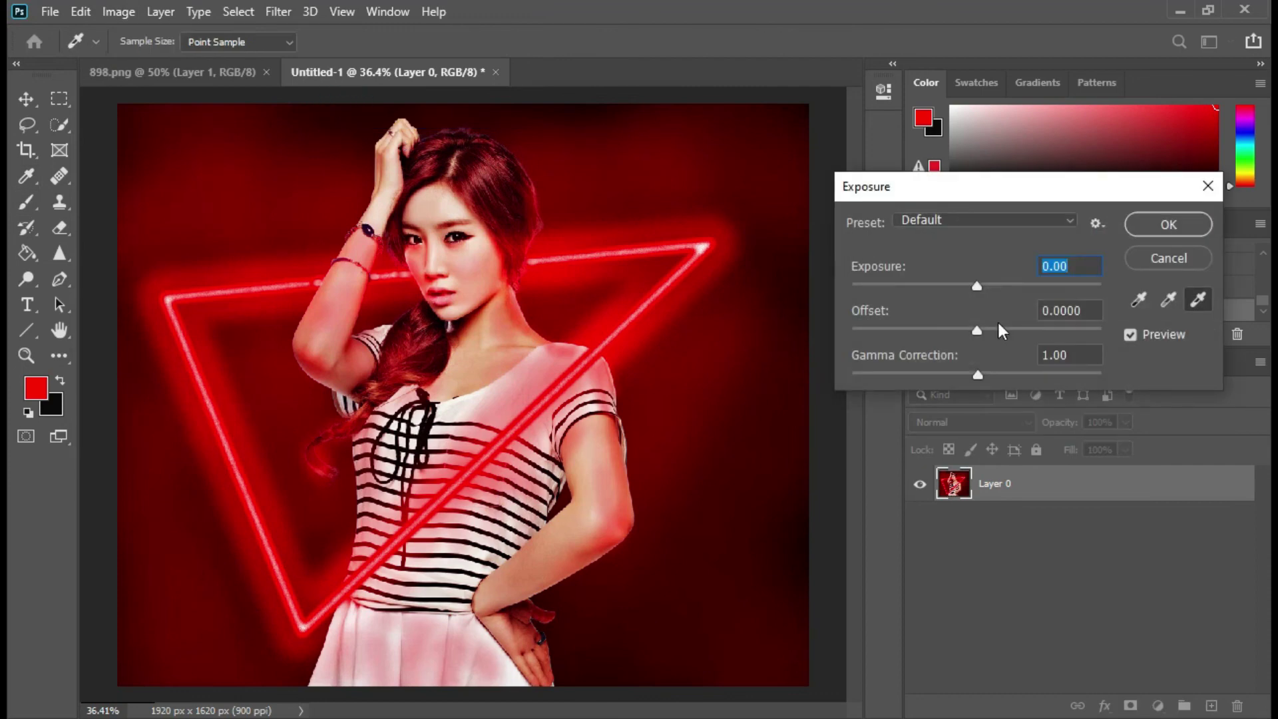
pyautogui.moveTo(980, 332); pyautogui.dragTo(976, 333)
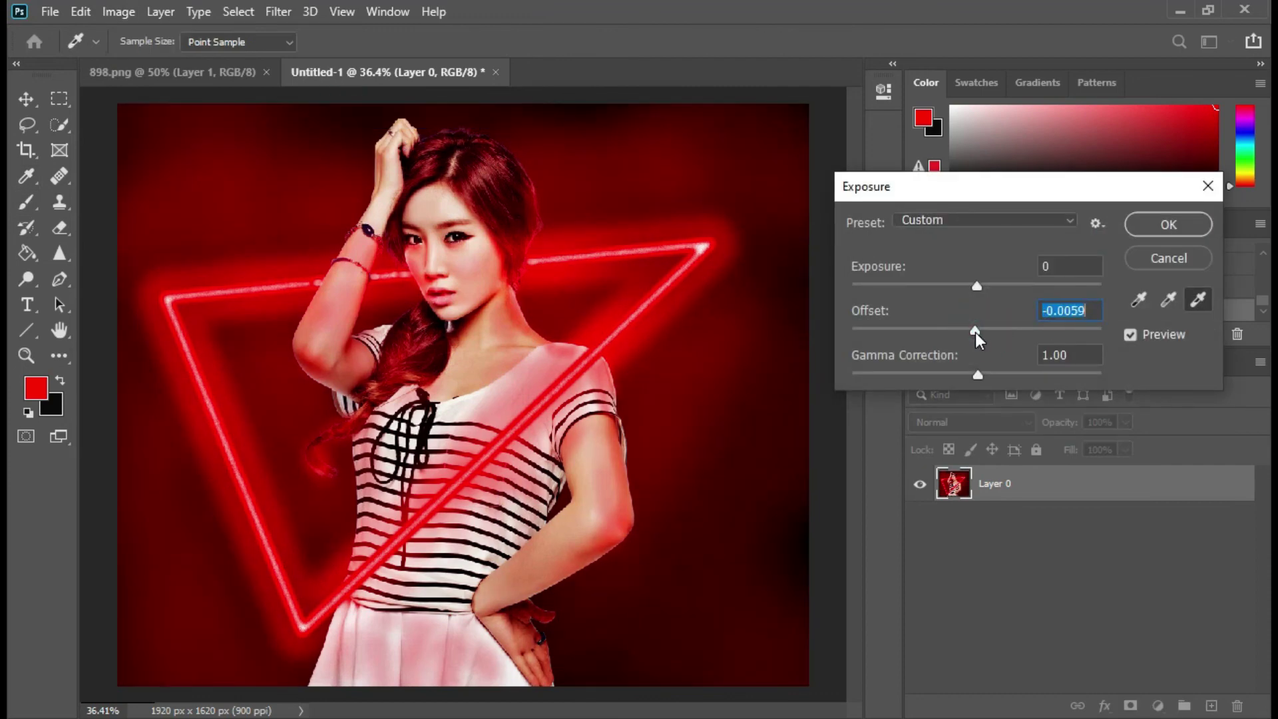
pyautogui.moveTo(980, 286); pyautogui.dragTo(982, 286)
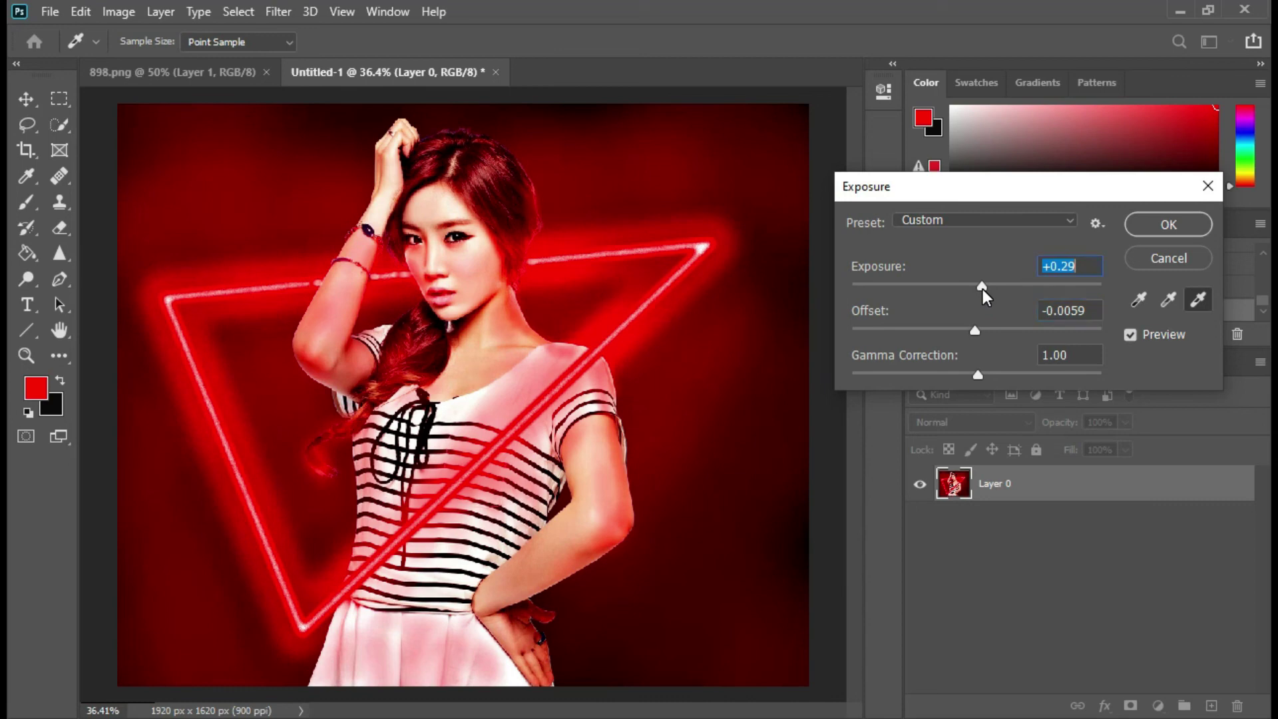
pyautogui.moveTo(977, 374); pyautogui.dragTo(987, 377)
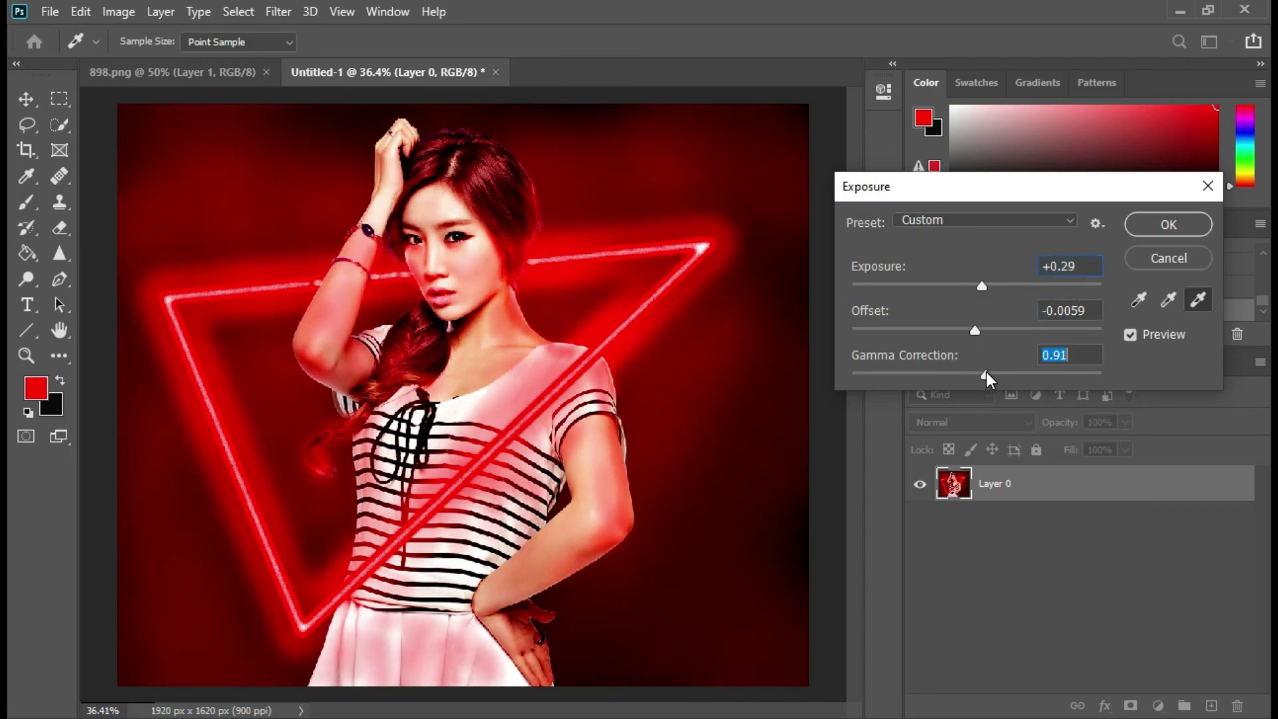
pyautogui.click(1158, 224)
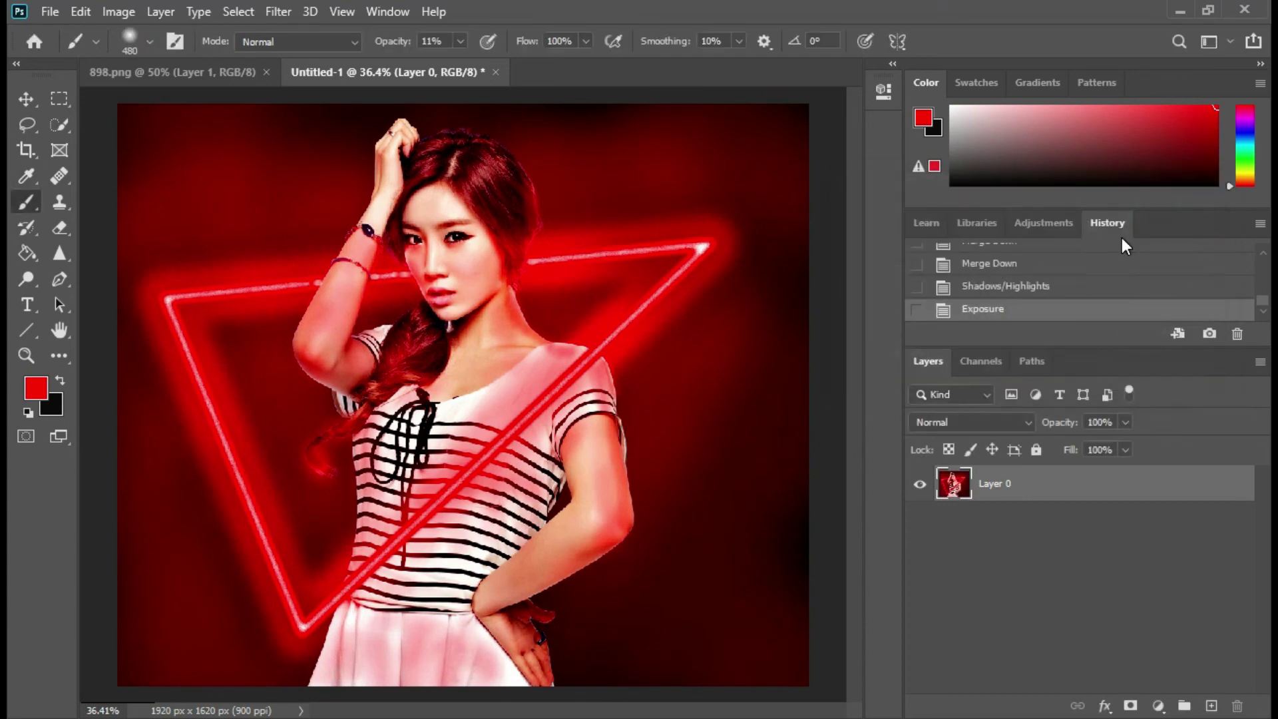
# Step: Apply a Color Balance adjustment with midtone levels -27, 0, -35
pyautogui.click(120, 12)
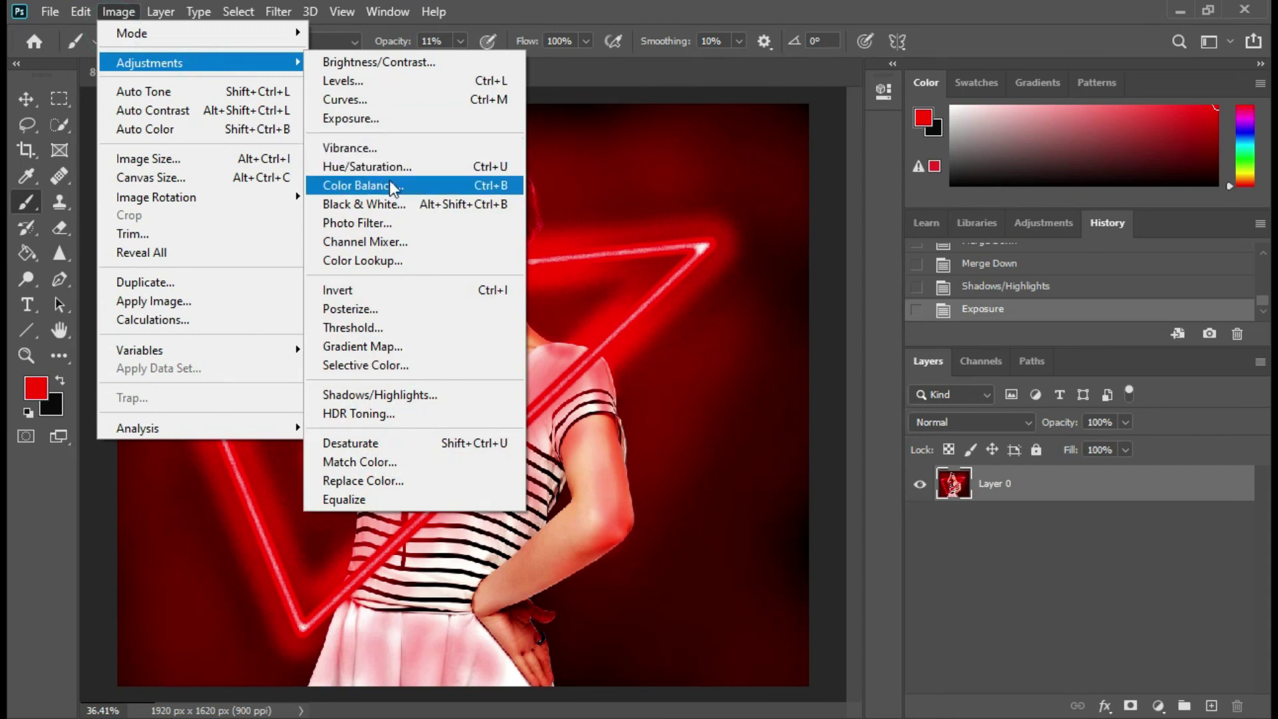
pyautogui.click(390, 183)
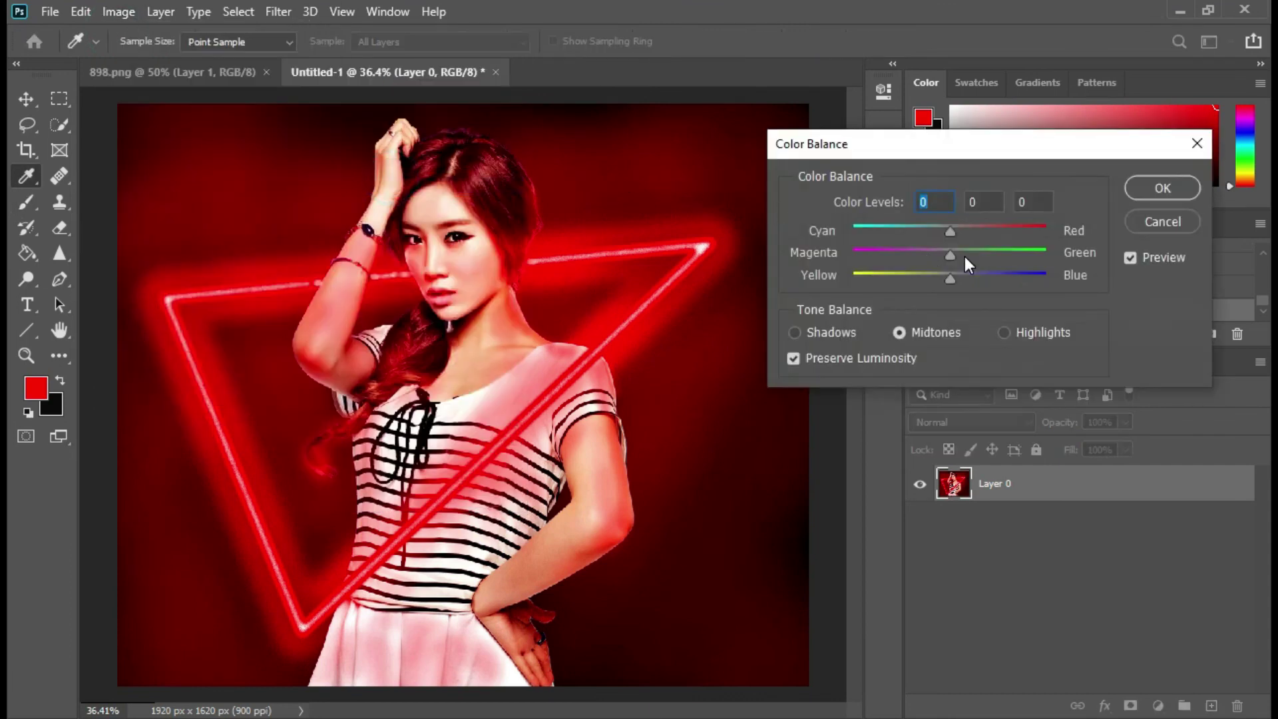
pyautogui.moveTo(950, 275)
pyautogui.mouseDown()
pyautogui.moveTo(900, 279)
pyautogui.moveTo(917, 276)
pyautogui.mouseUp()
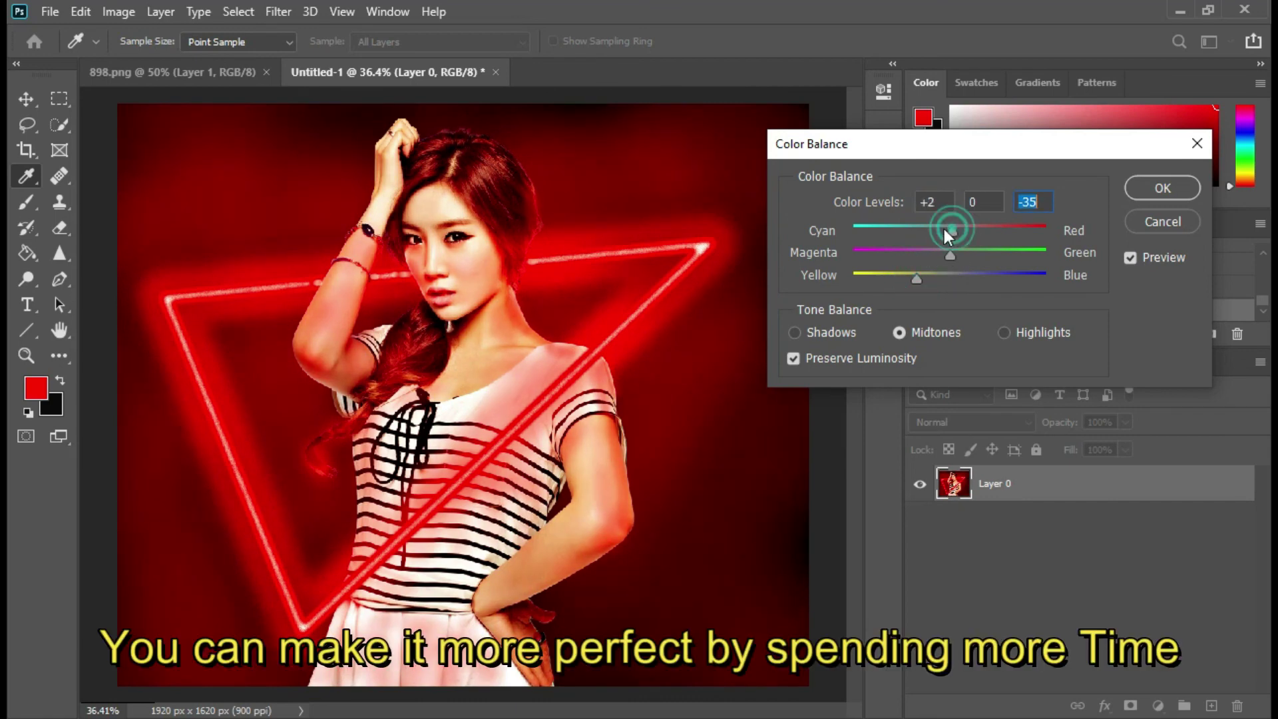
pyautogui.moveTo(945, 229); pyautogui.dragTo(939, 230)
pyautogui.click(925, 229)
pyautogui.click(1154, 193)
pyautogui.press('b')
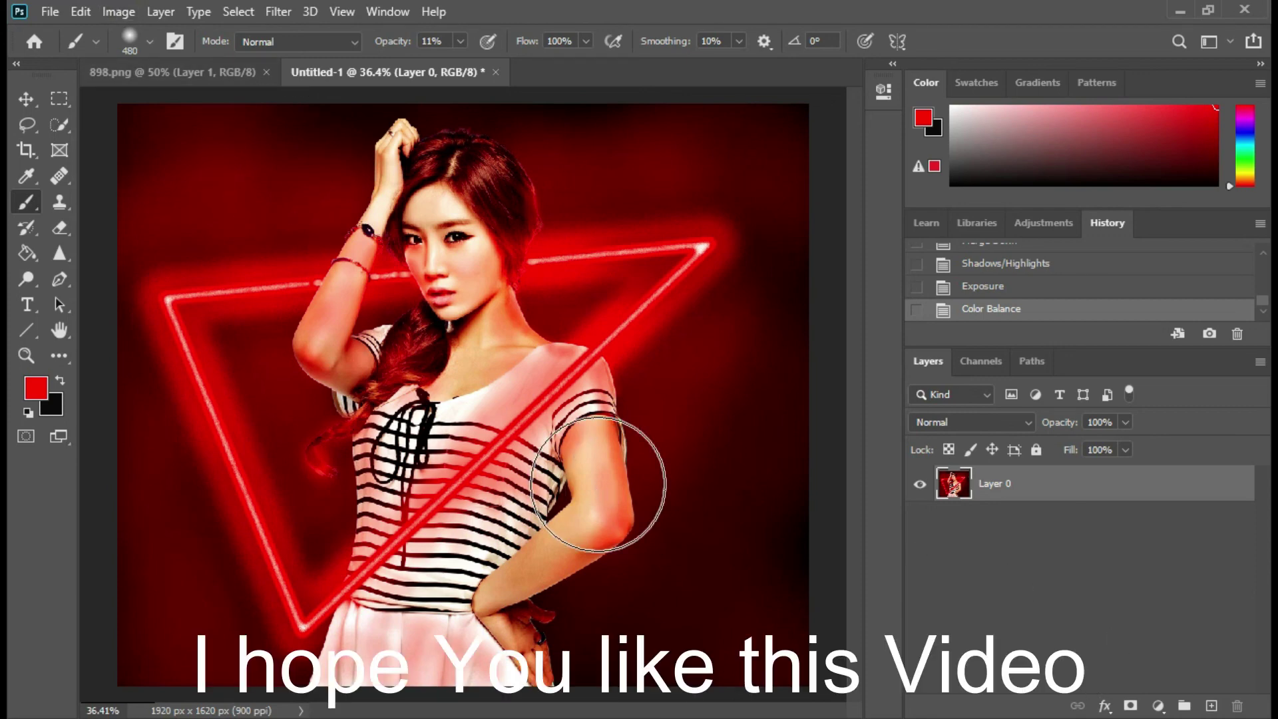
pyautogui.scroll(-1, 691, 554)
pyautogui.scroll(-1, 691, 554)
pyautogui.scroll(-1, 691, 555)
pyautogui.scroll(2, 691, 555)
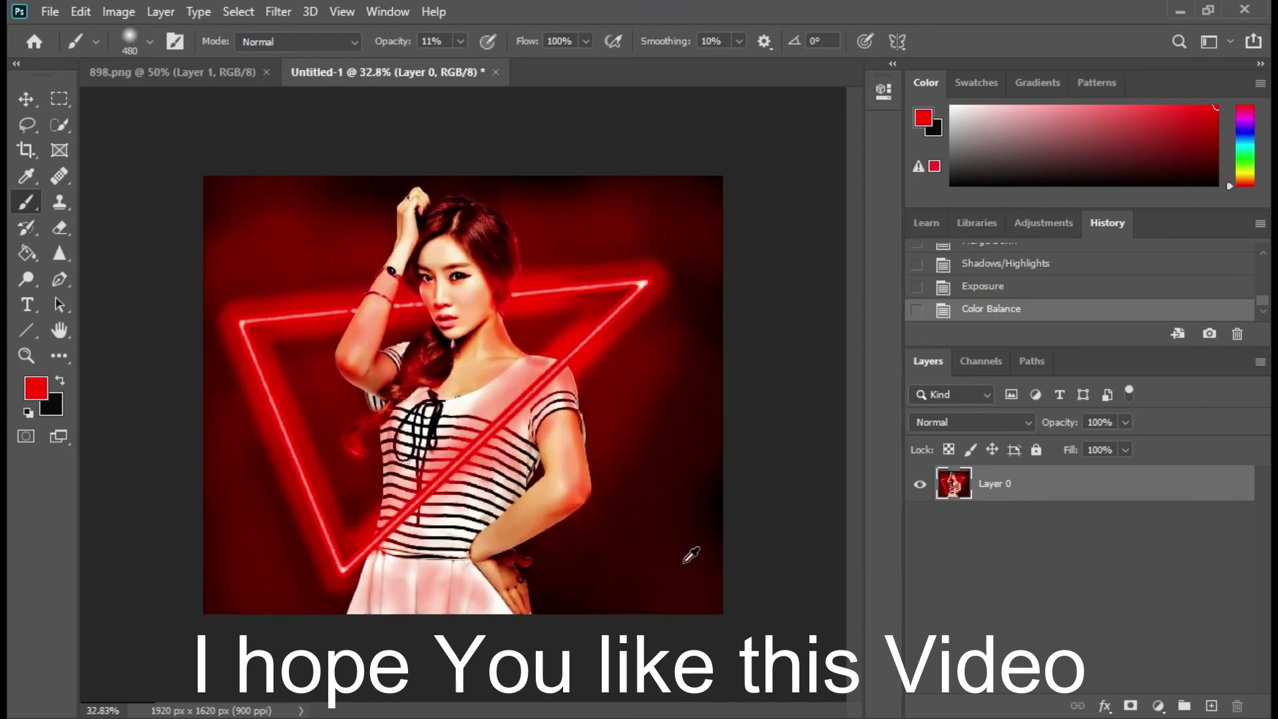
pyautogui.scroll(2, 691, 555)
pyautogui.scroll(-2, 690, 554)
pyautogui.scroll(1, 691, 554)
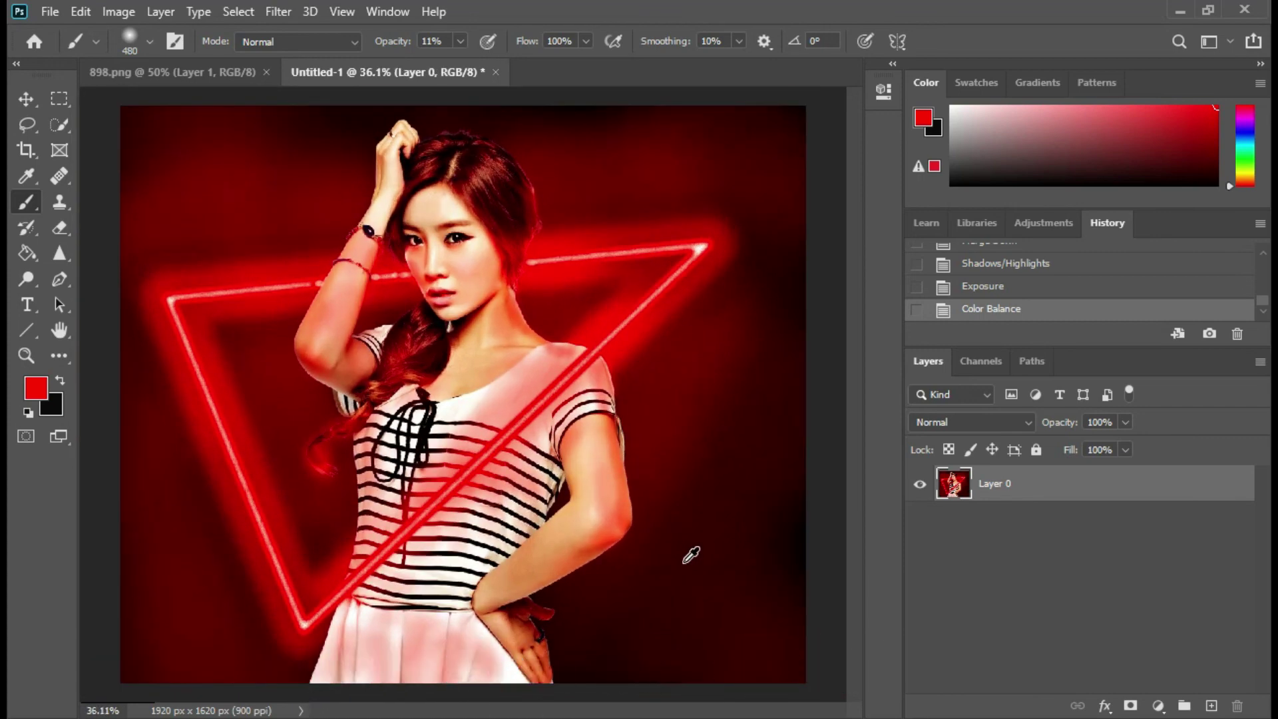
pyautogui.scroll(-1, 691, 554)
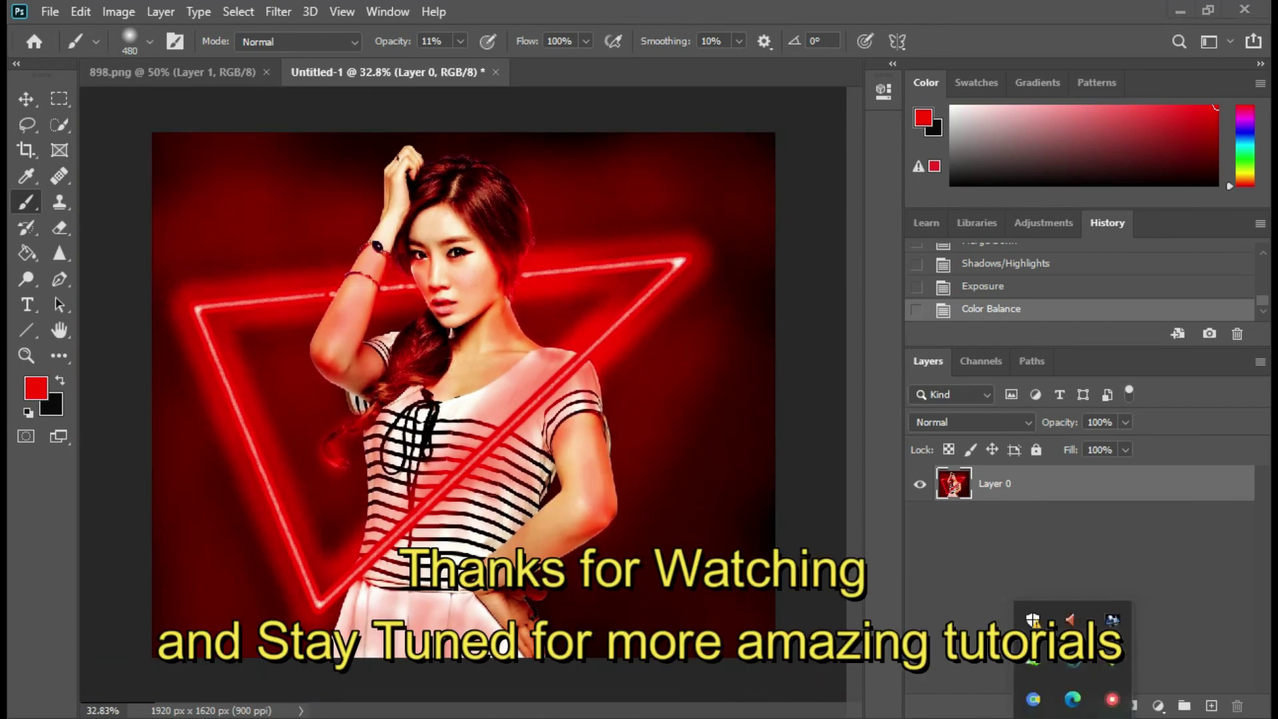
pyautogui.click(1111, 699)
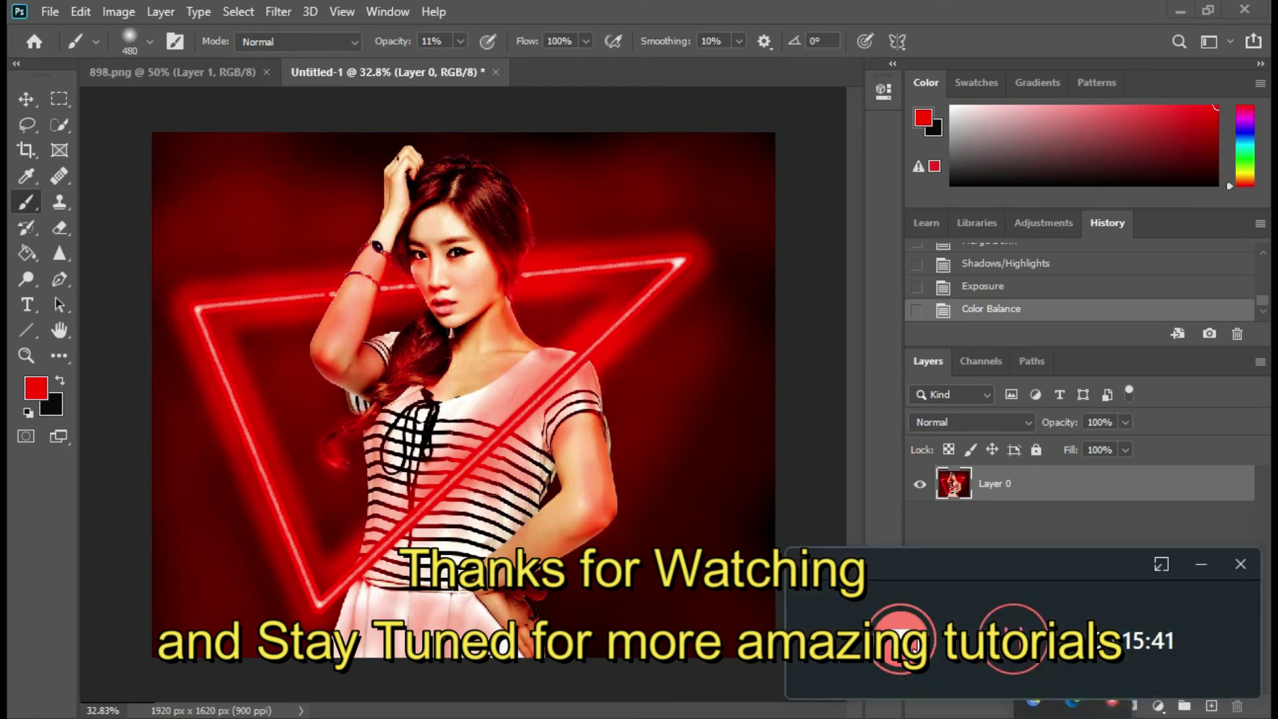